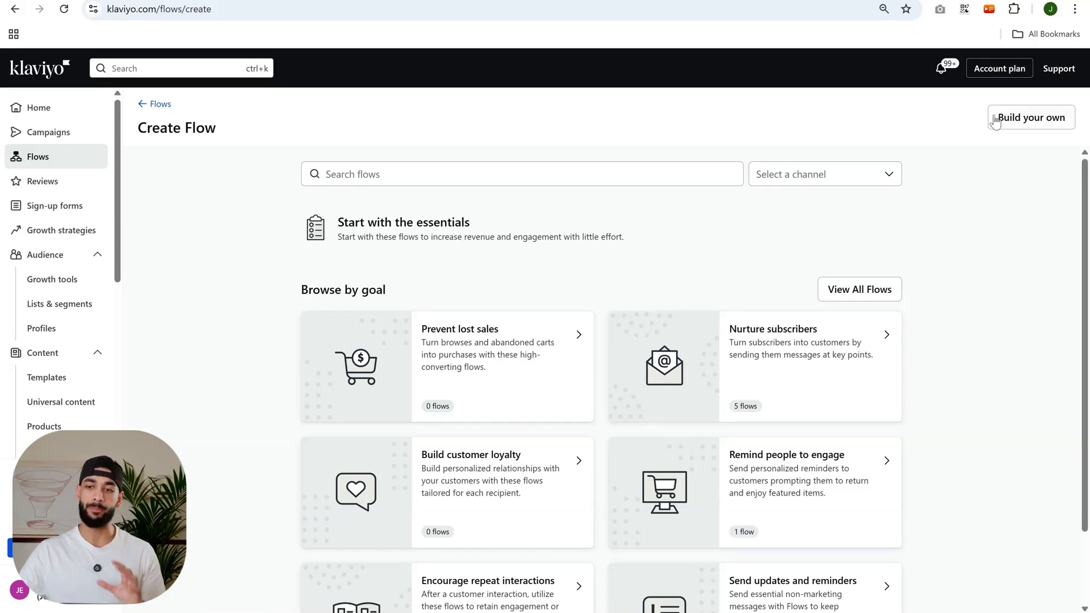
Create a new flow named "test"
left_click(558, 306)
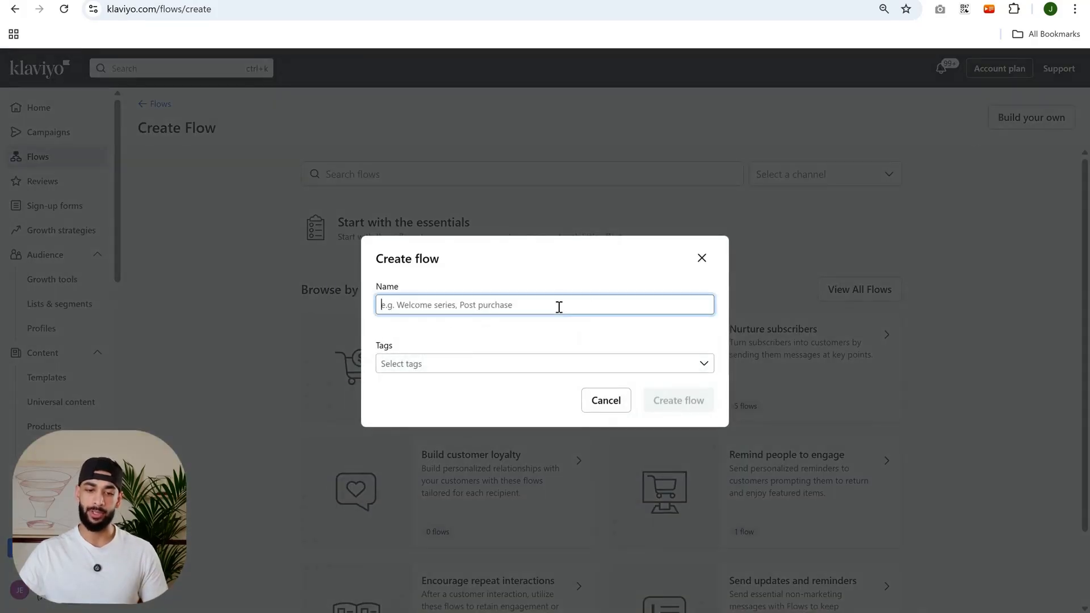
type("test")
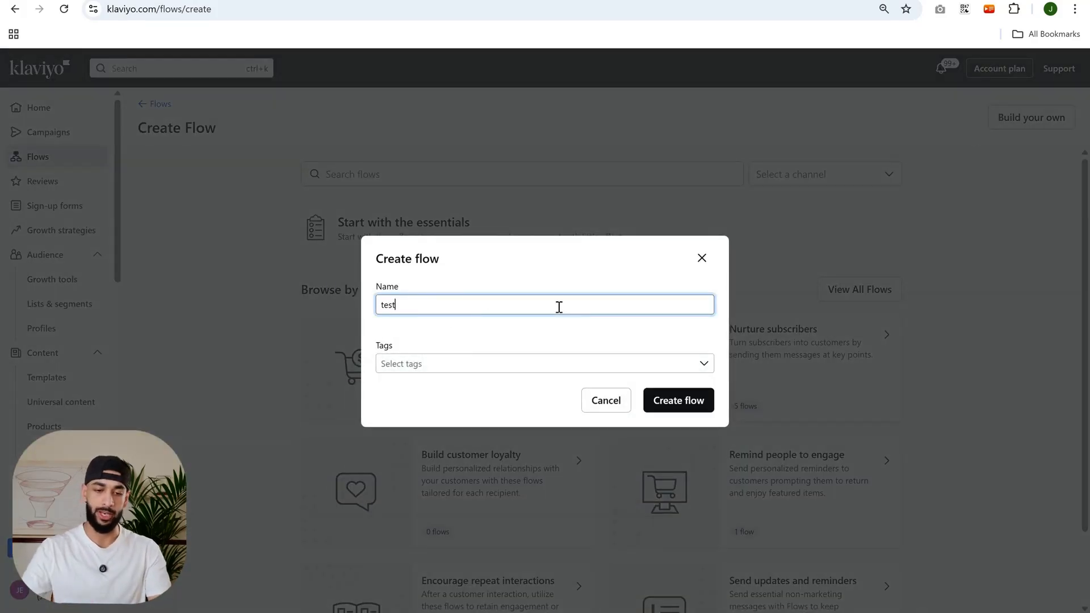
key("Return")
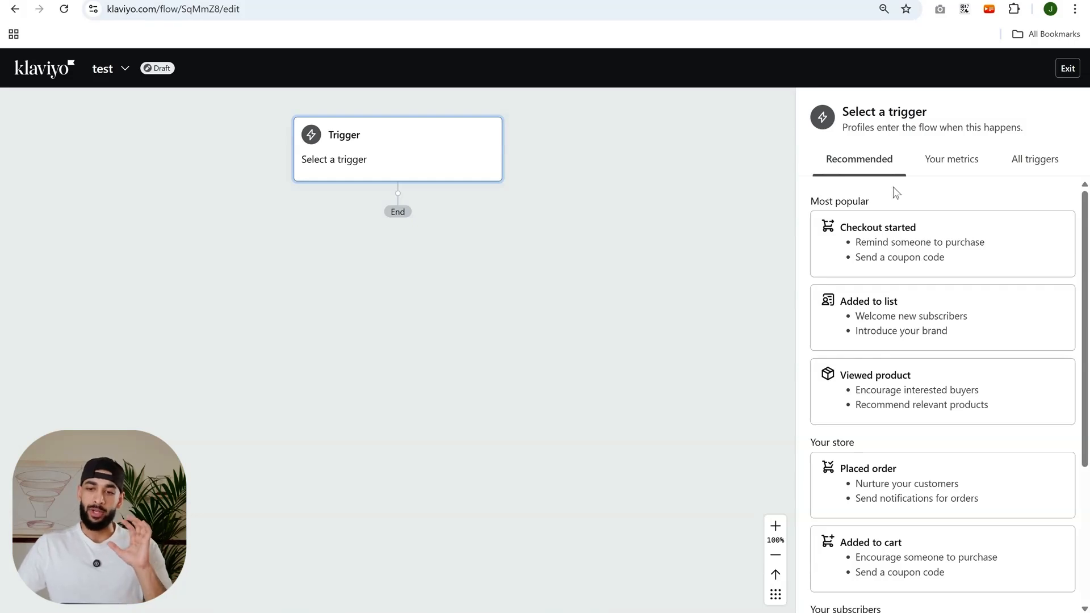
Set the flow's trigger to being added to the segment "[J] Flow Segment: Engaged", and confirm and save it
left_click_drag(841, 111, 1026, 126)
left_click(907, 126)
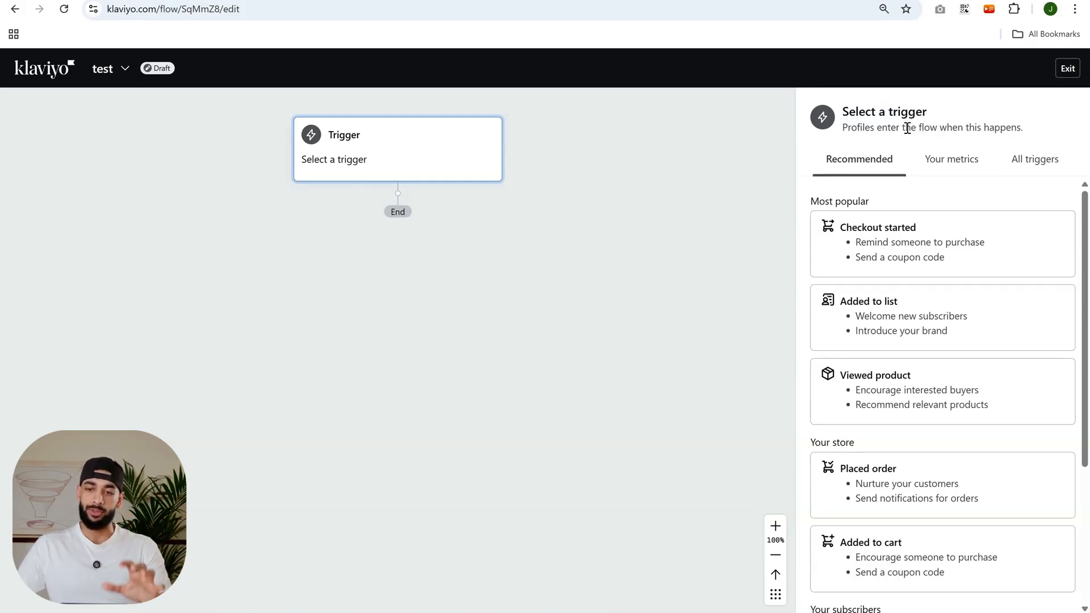
left_click(944, 161)
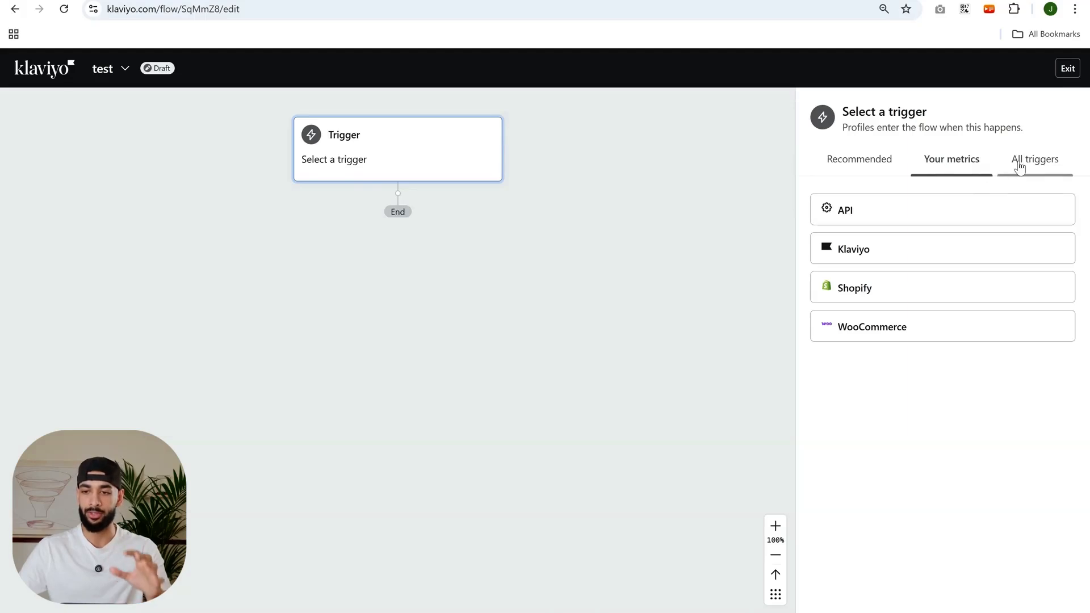
left_click(1017, 164)
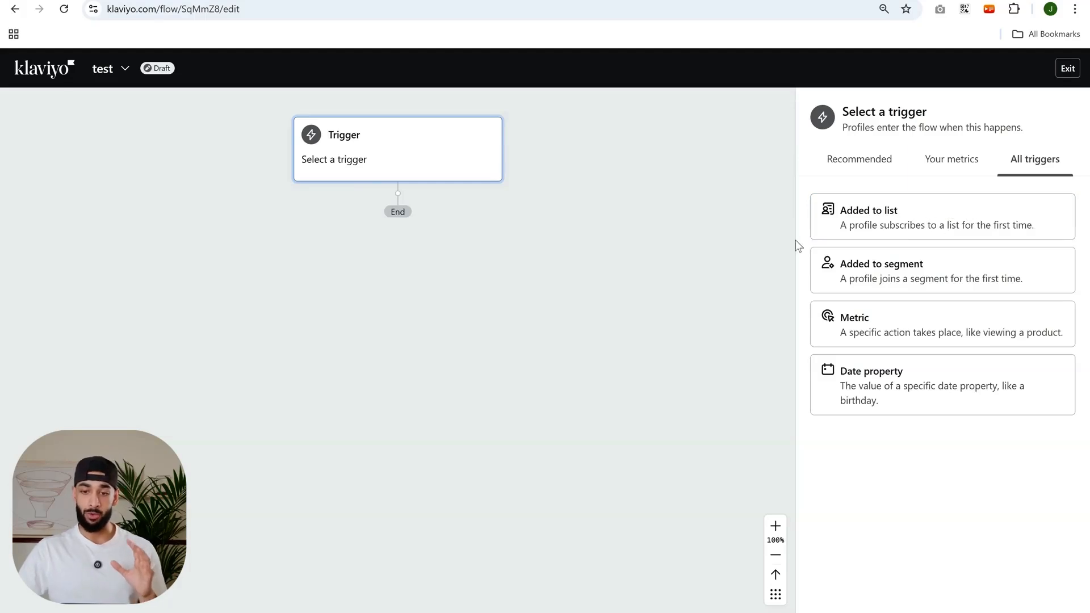
left_click(950, 292)
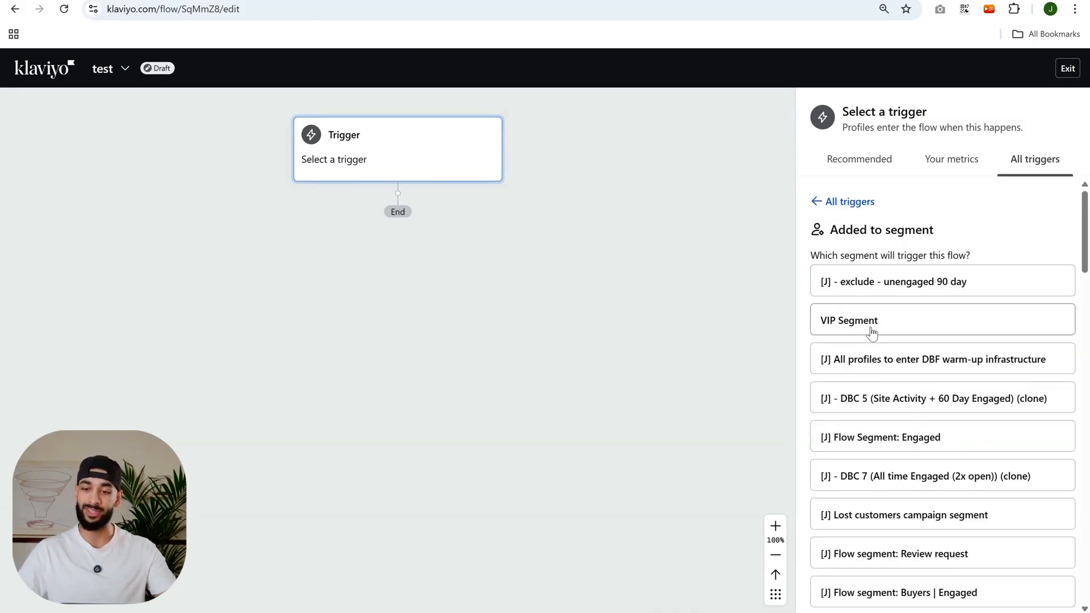
scroll(872, 334, "down", 5)
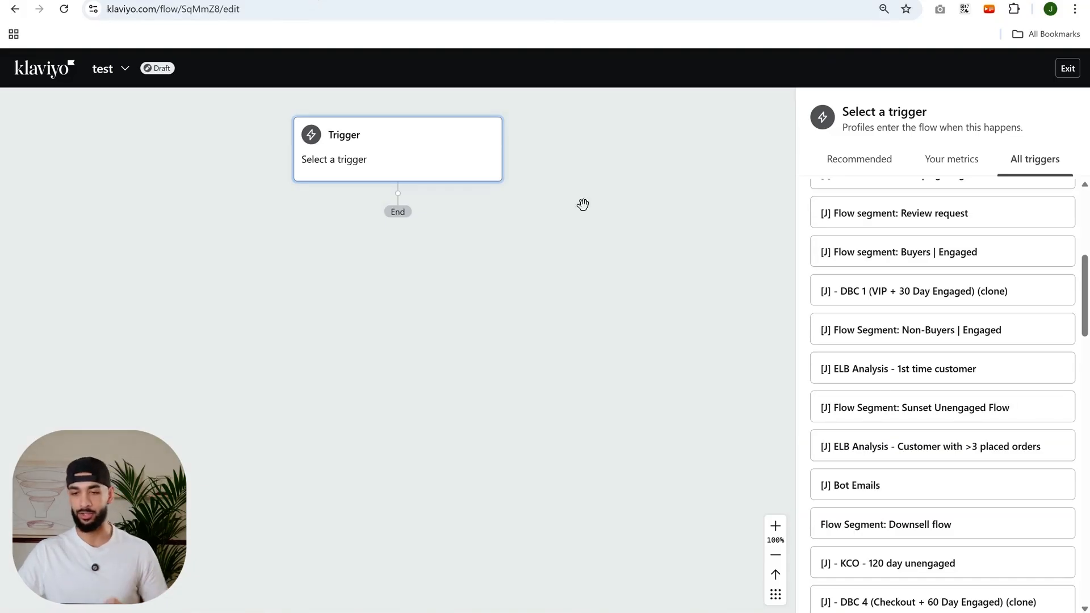
scroll(966, 406, "up", 5)
scroll(1014, 533, "down", 2)
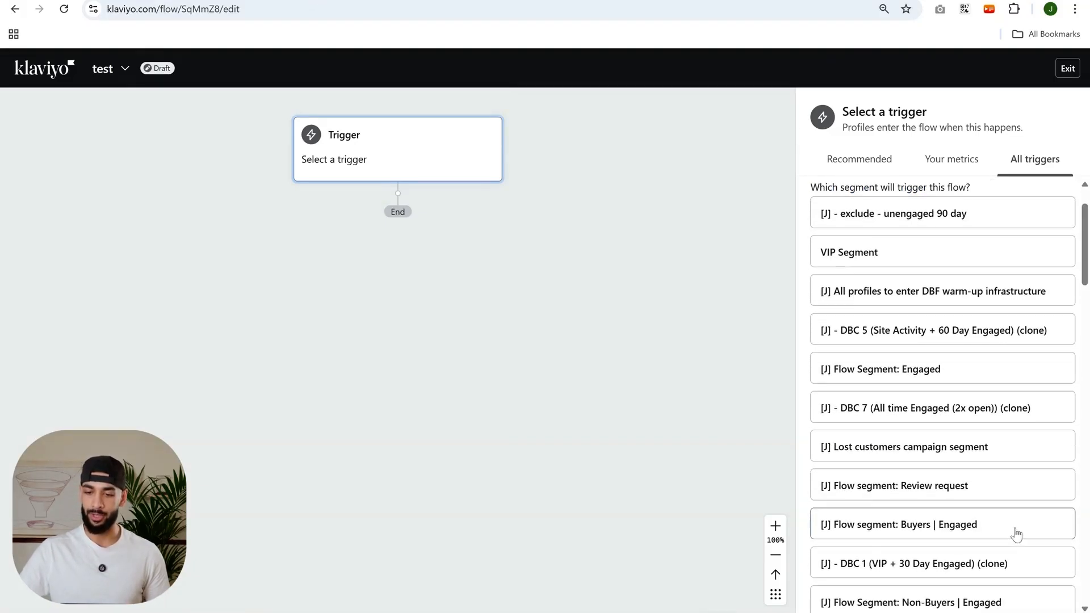
left_click(958, 313)
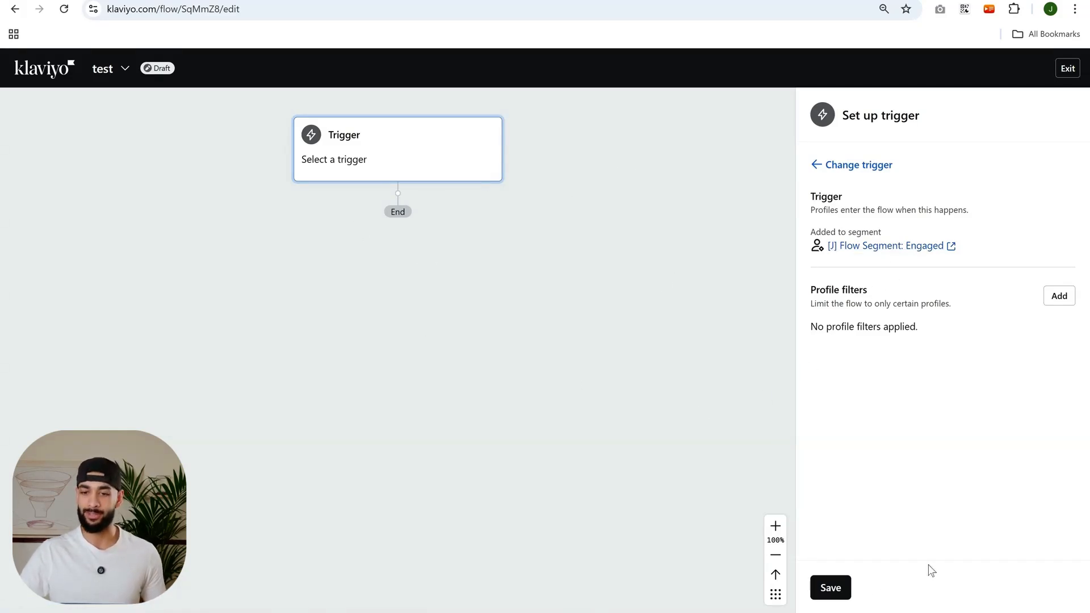
left_click(835, 589)
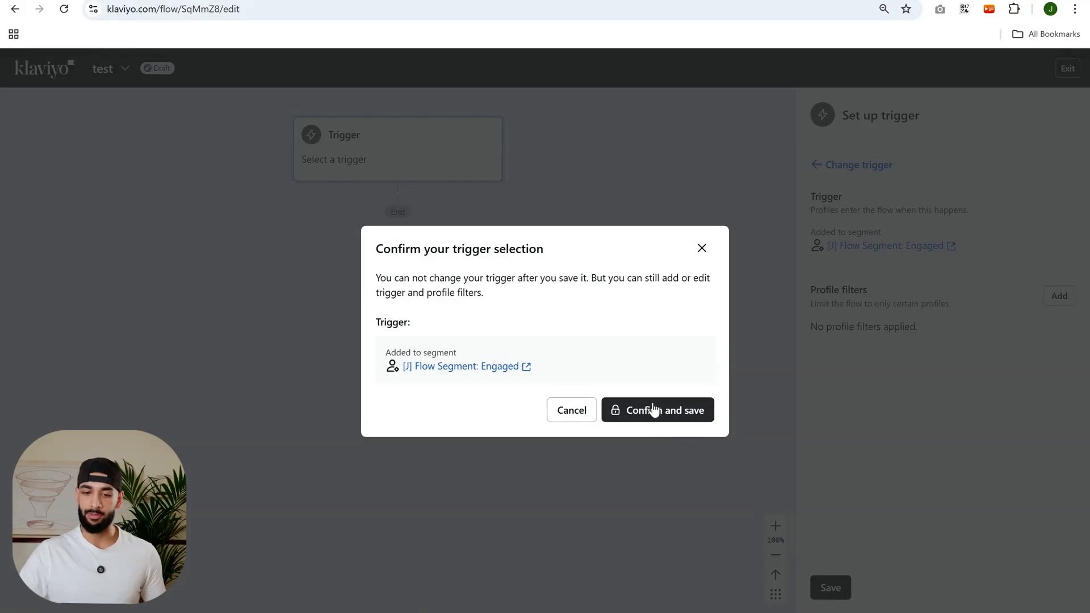
left_click(652, 409)
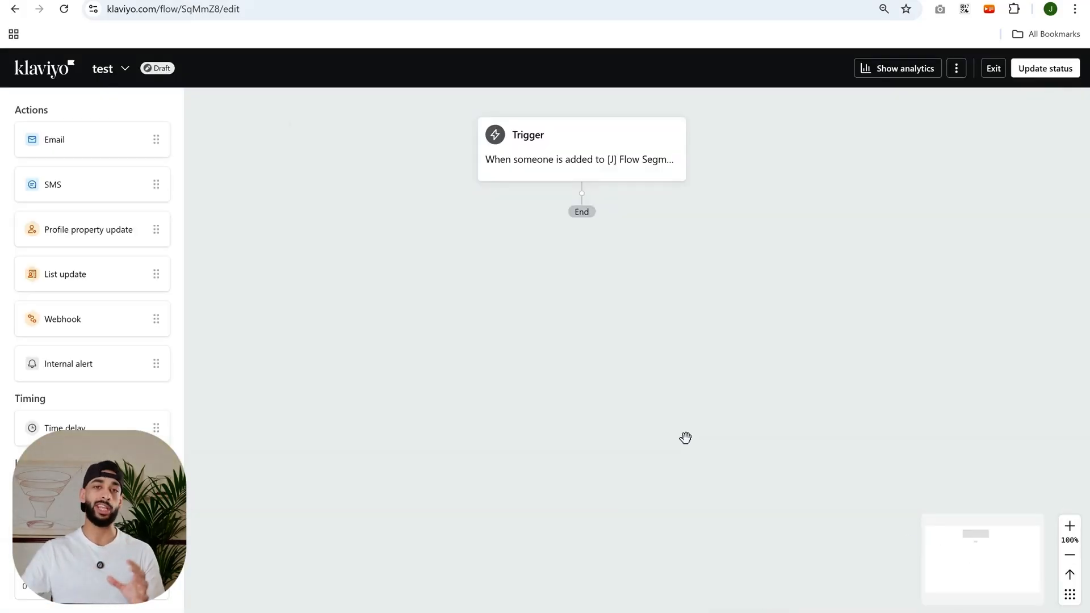
Open the saved segment trigger's details and examine its profile filters section
left_click(540, 167)
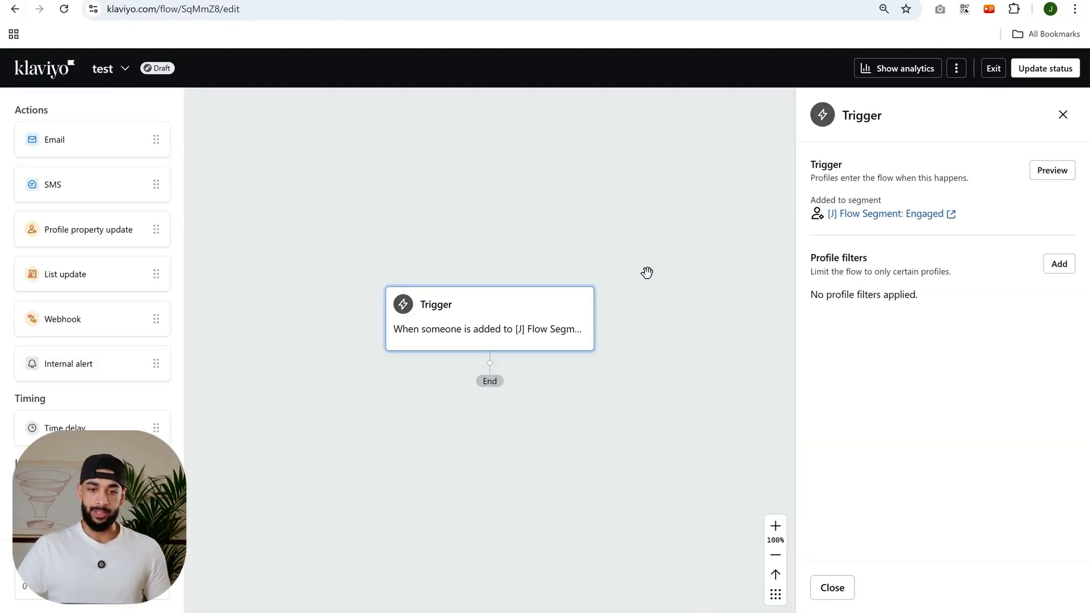
left_click(1062, 116)
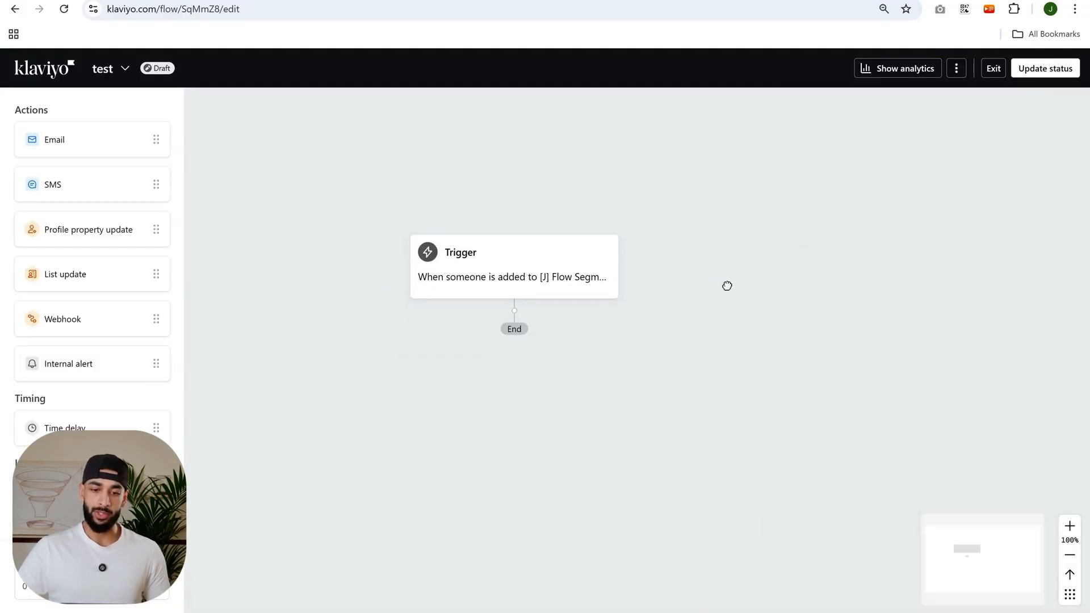
left_click(514, 286)
left_click_drag(809, 258, 905, 260)
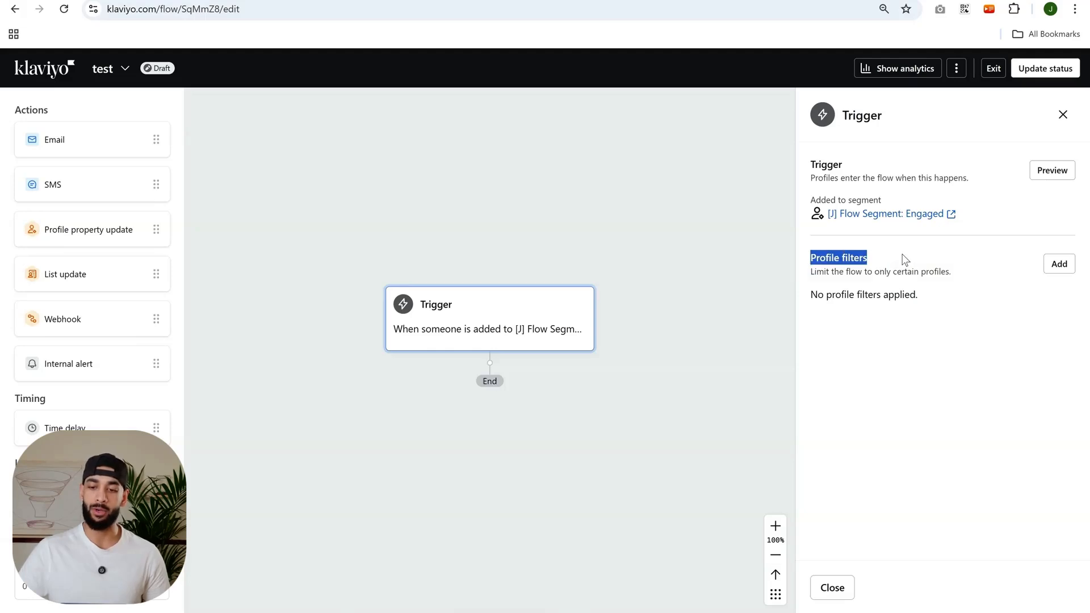
left_click(952, 332)
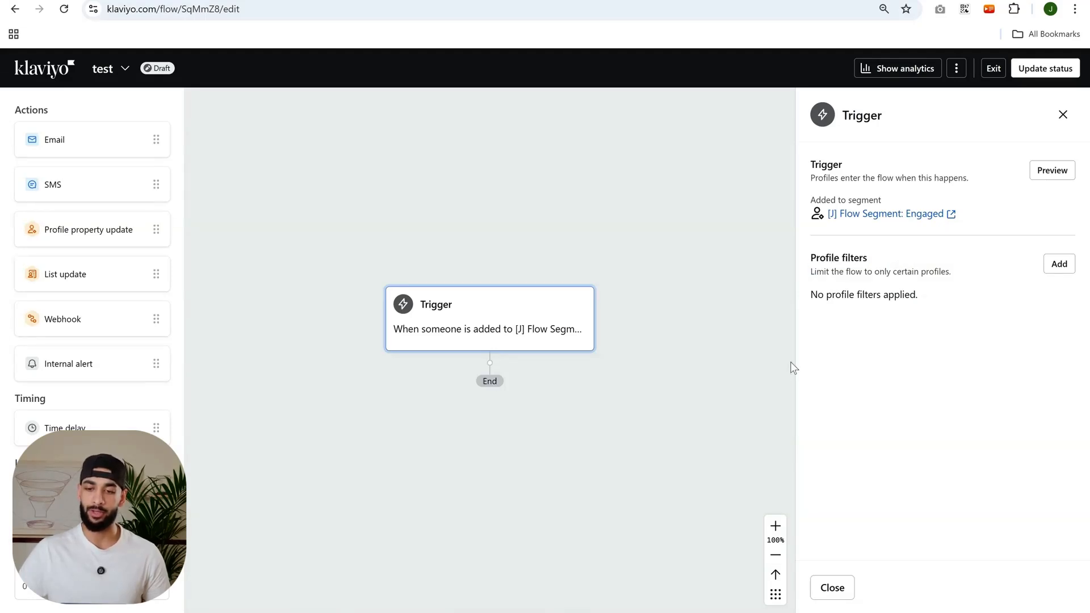
Leave this flow and build a new flow from scratch named "abandoned cart test"
left_click(50, 69)
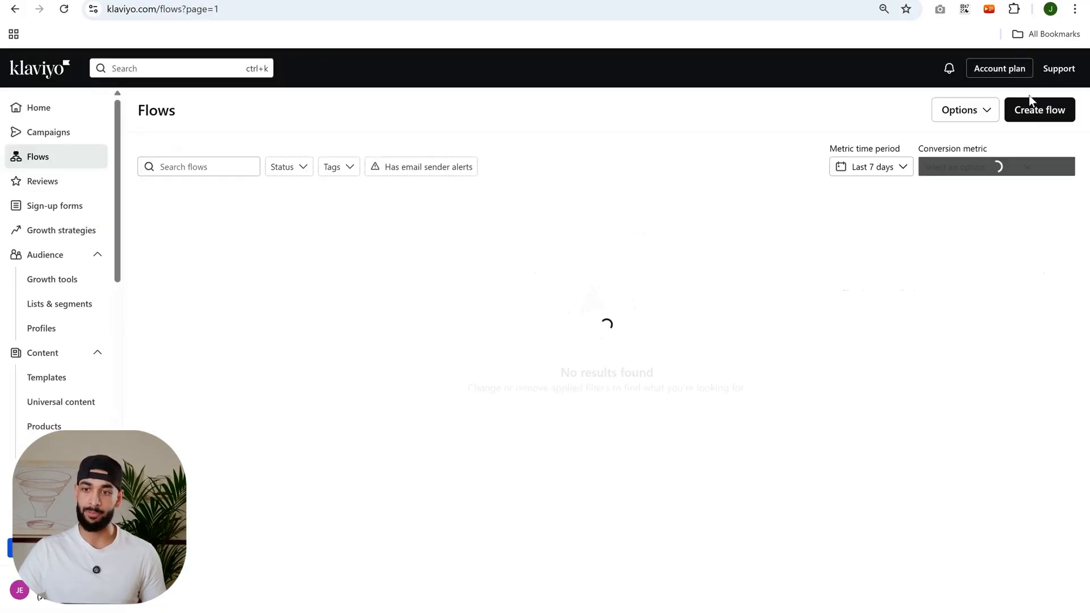
left_click(1034, 108)
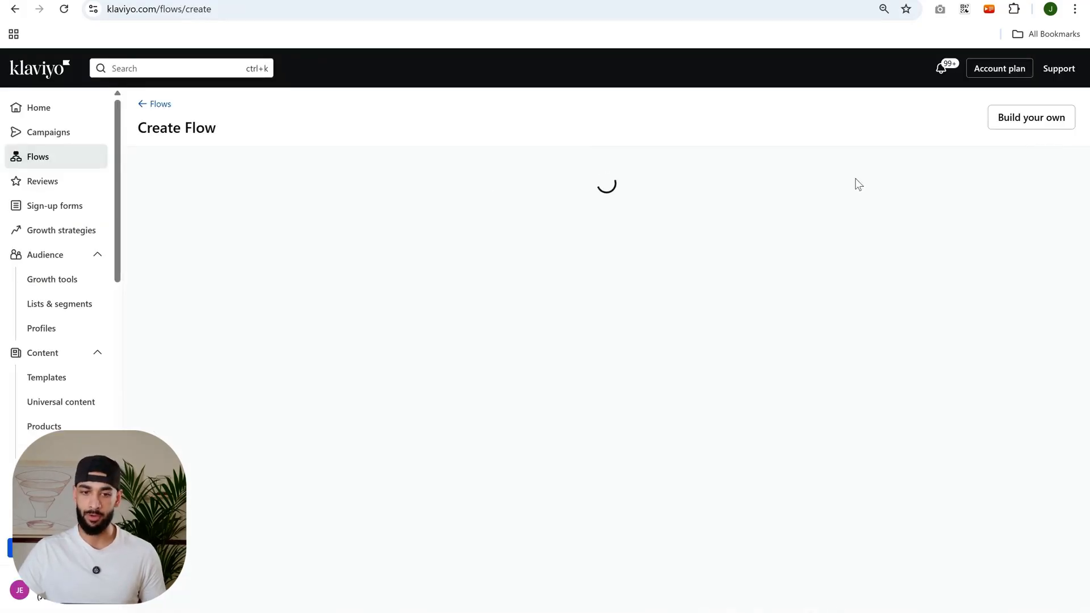
left_click(1022, 120)
left_click(490, 305)
type("ab")
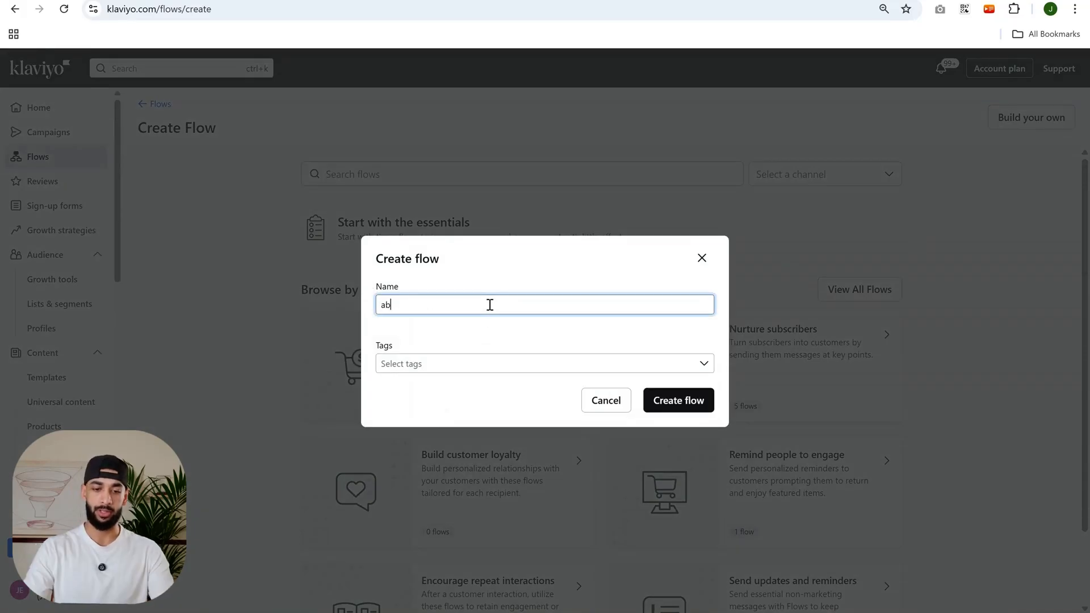
type("andoned cart test")
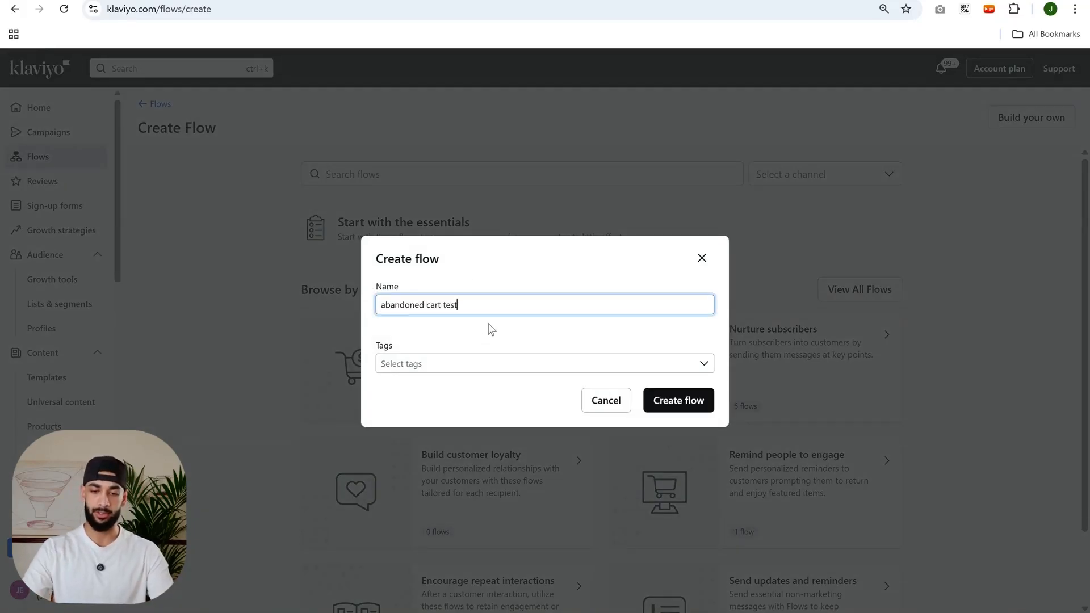
left_click(674, 406)
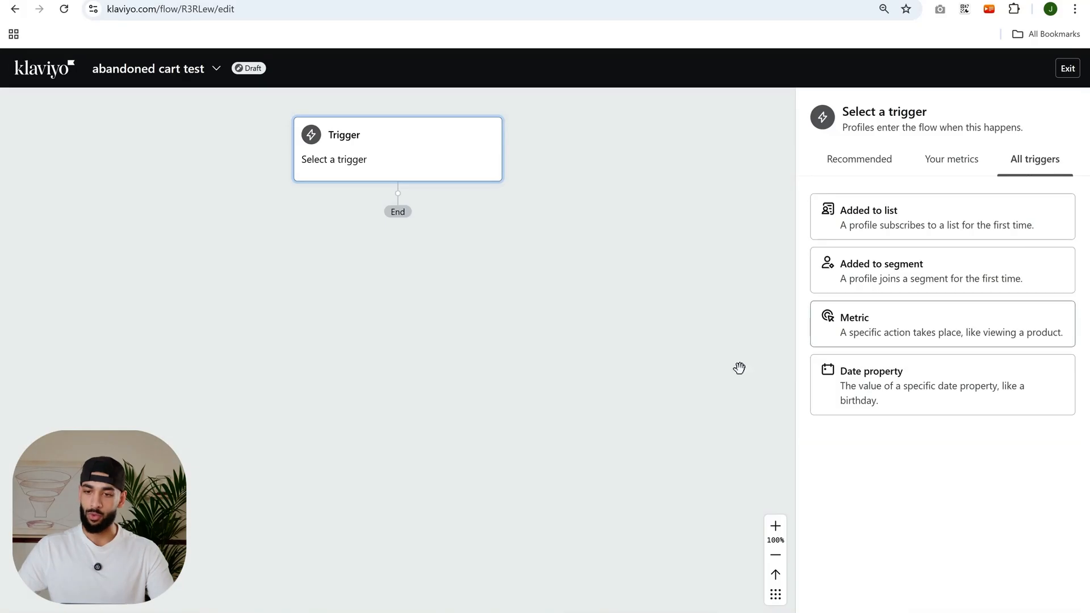
Set the flow's trigger to the Shopify Checkout Started metric, confirm and save it, and open the trigger's details
left_click(901, 315)
left_click(904, 276)
left_click(909, 314)
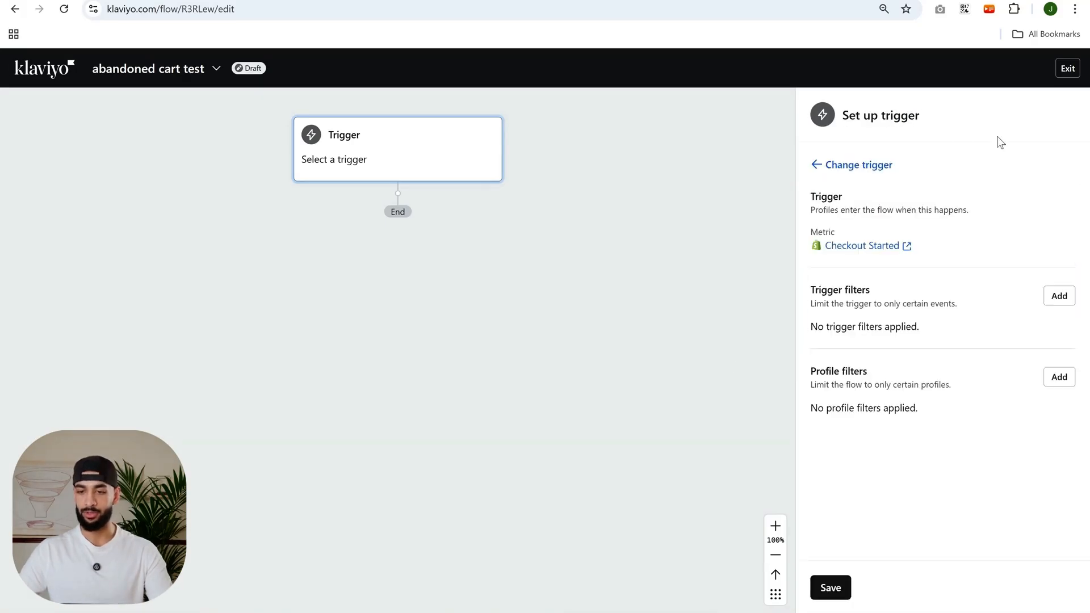
left_click(840, 586)
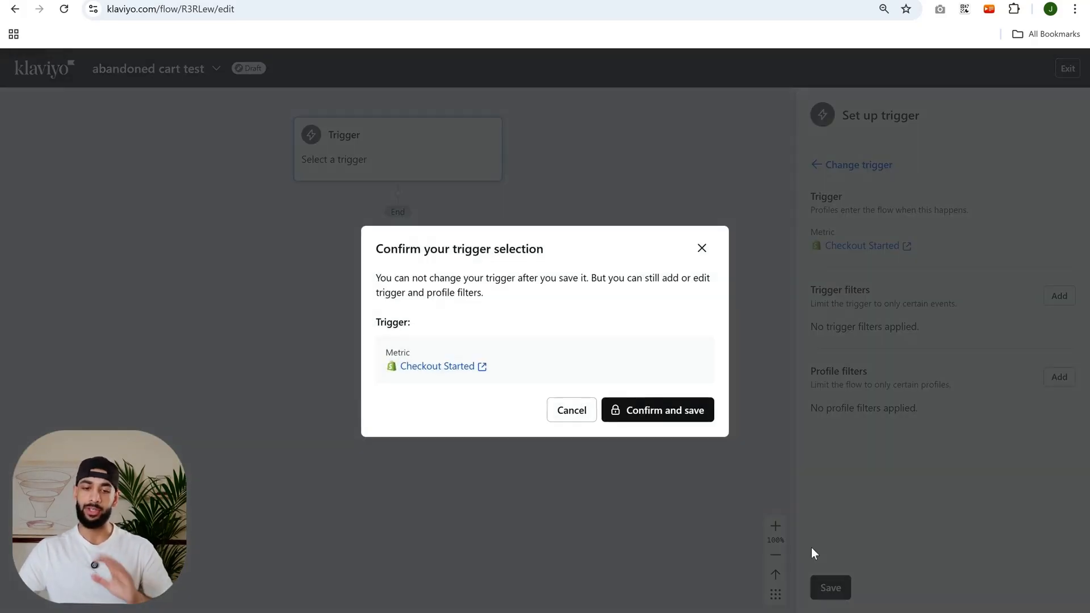
left_click(693, 417)
left_click(653, 174)
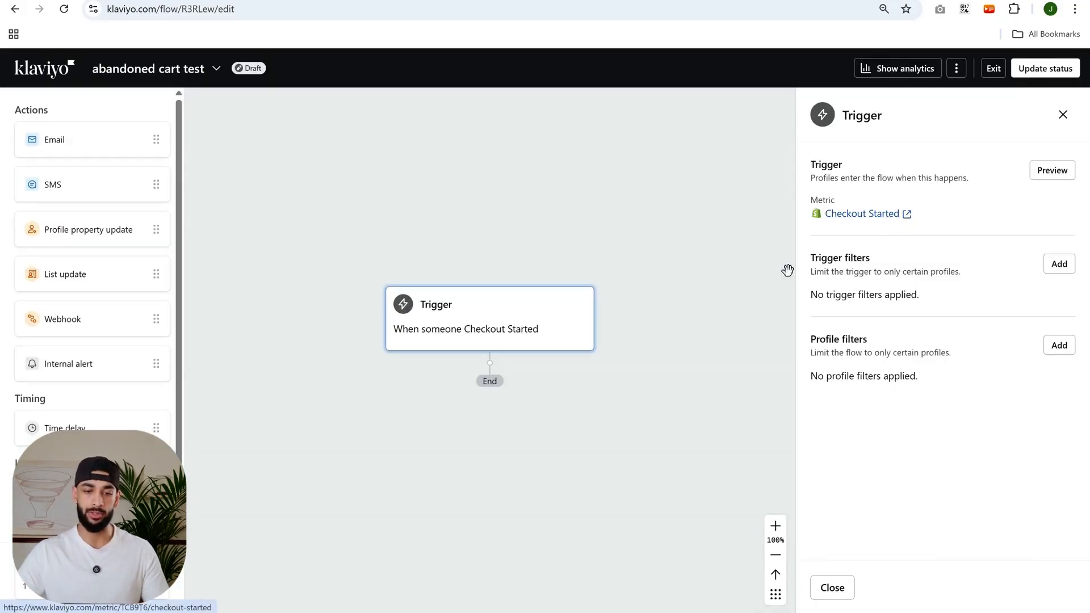
Add a time delay directly after the trigger, set it to 1 hour and save it
left_click_drag(65, 427, 511, 424)
left_click(868, 210)
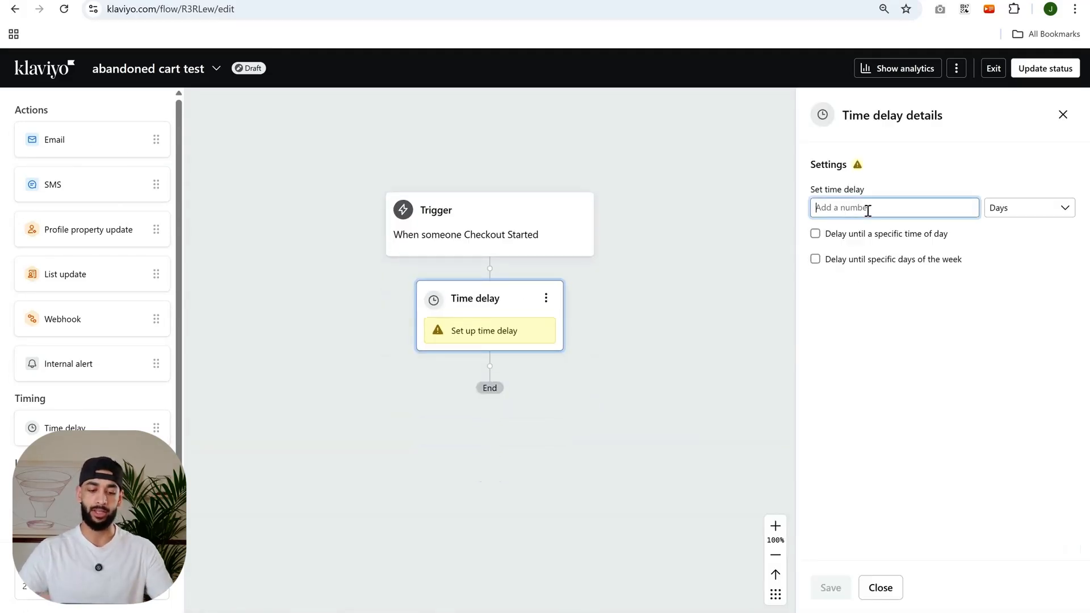
type("0")
key("BackSpace")
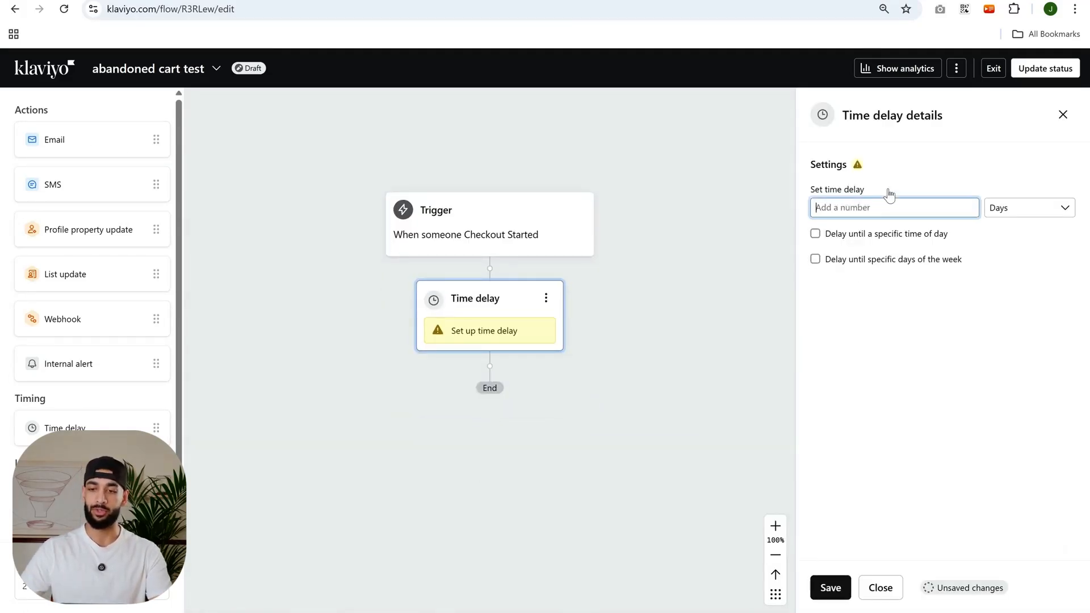
left_click(1063, 209)
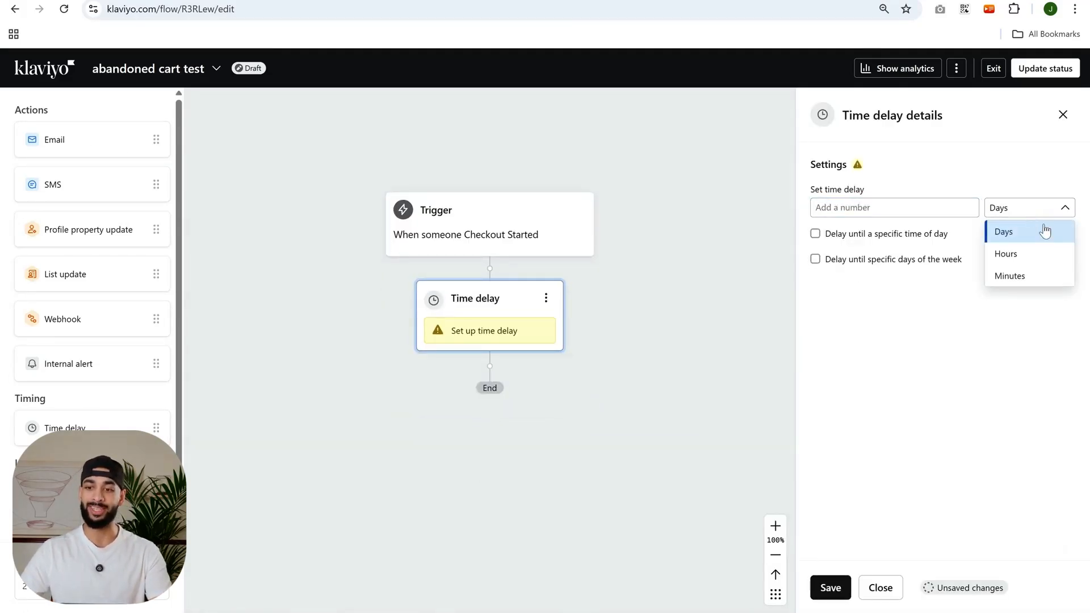
left_click(1059, 254)
left_click(891, 207)
type("1")
left_click(831, 588)
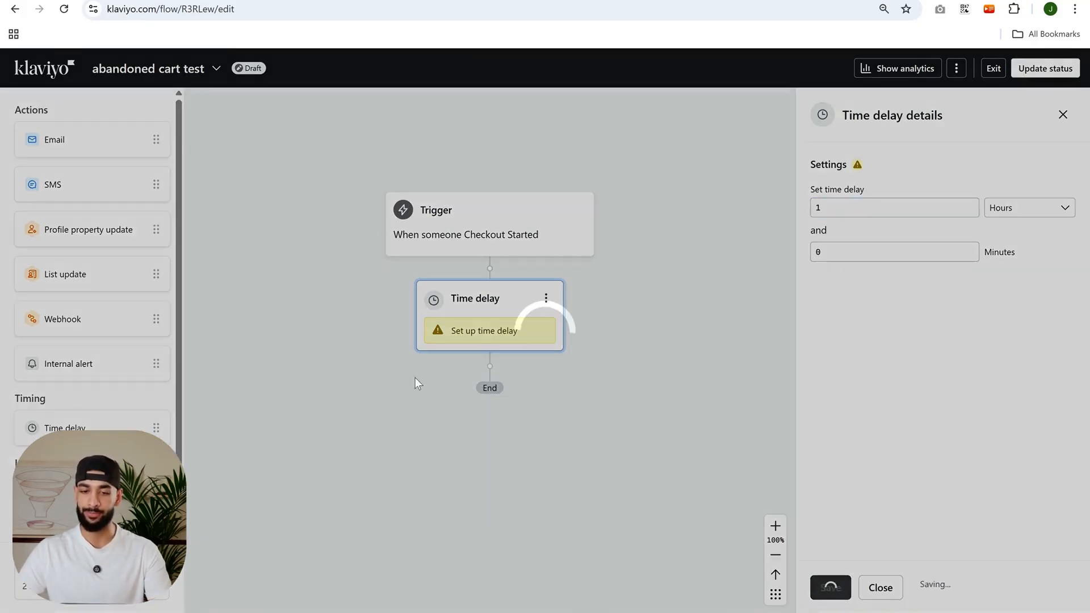
Add a profile filter to the Checkout Started trigger using the condition "What someone has done (or not done)"
left_click(516, 246)
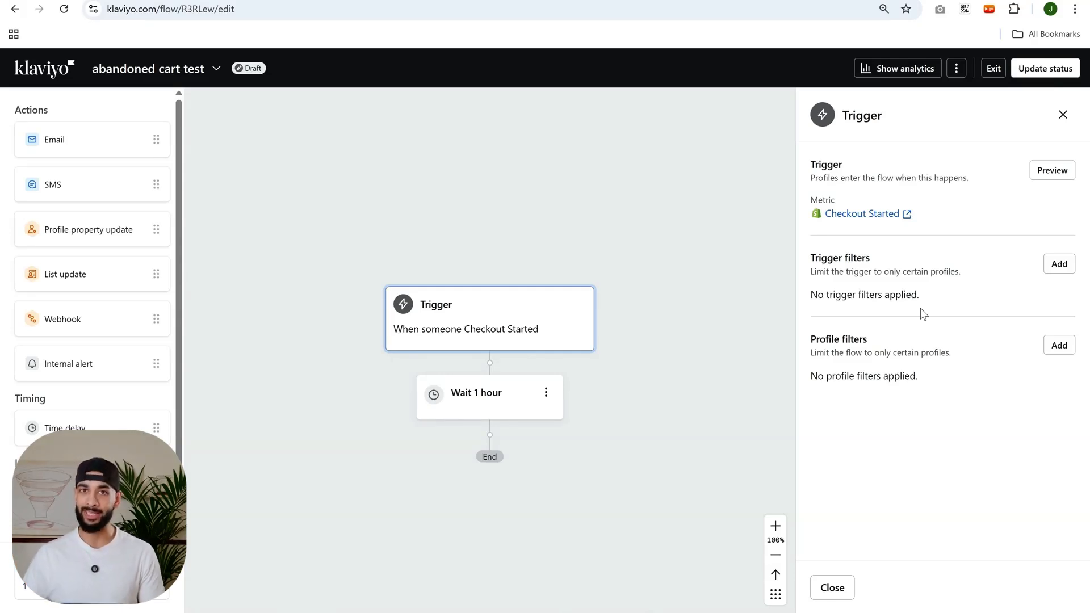
triple_click(864, 343)
left_click(1049, 344)
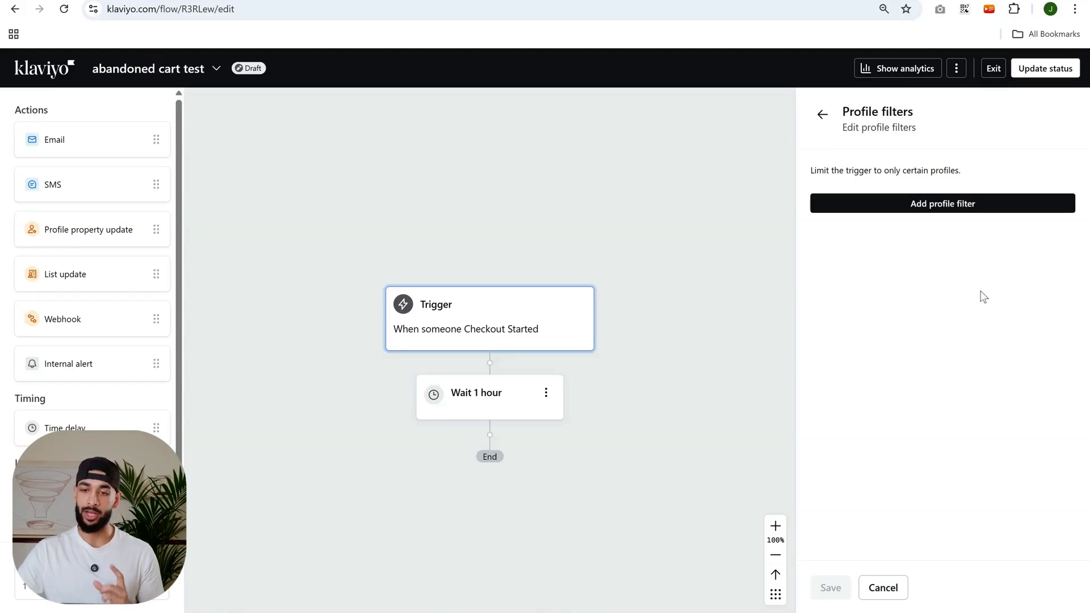
left_click(973, 209)
left_click(929, 216)
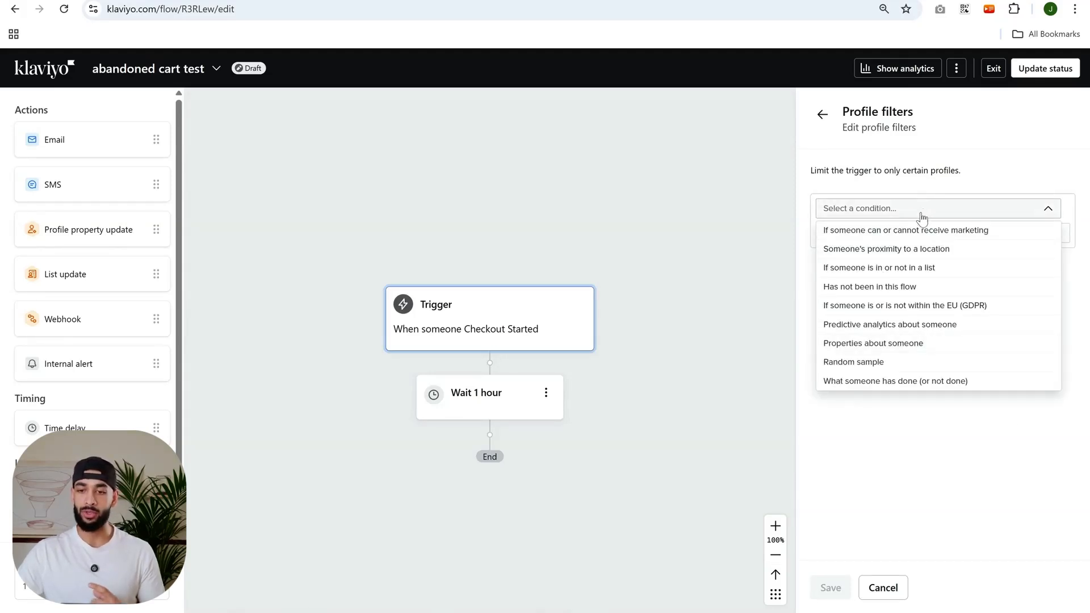
left_click(901, 206)
left_click(902, 207)
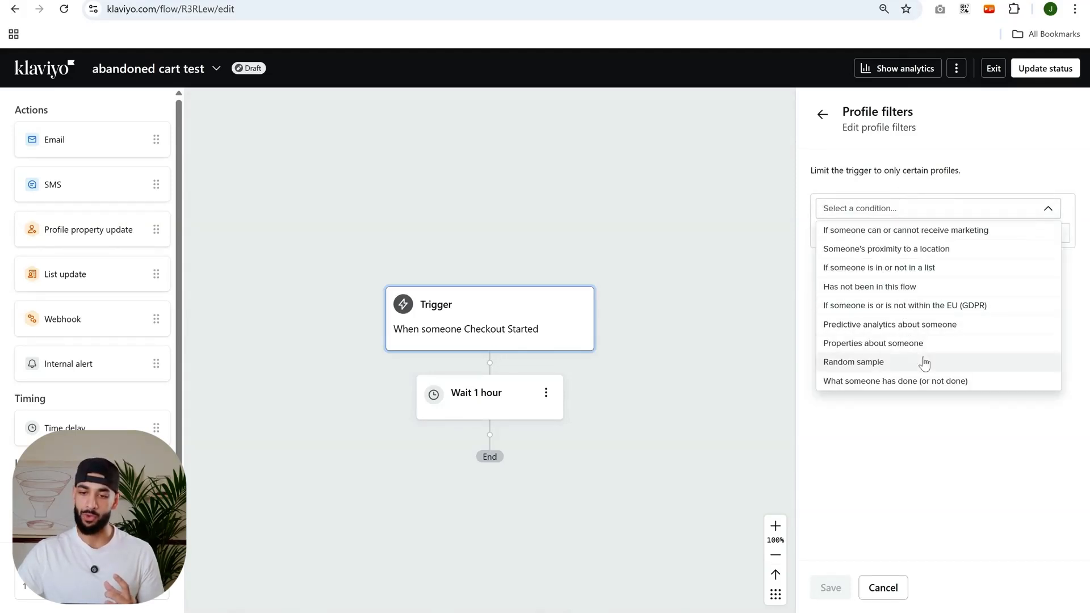
left_click(905, 381)
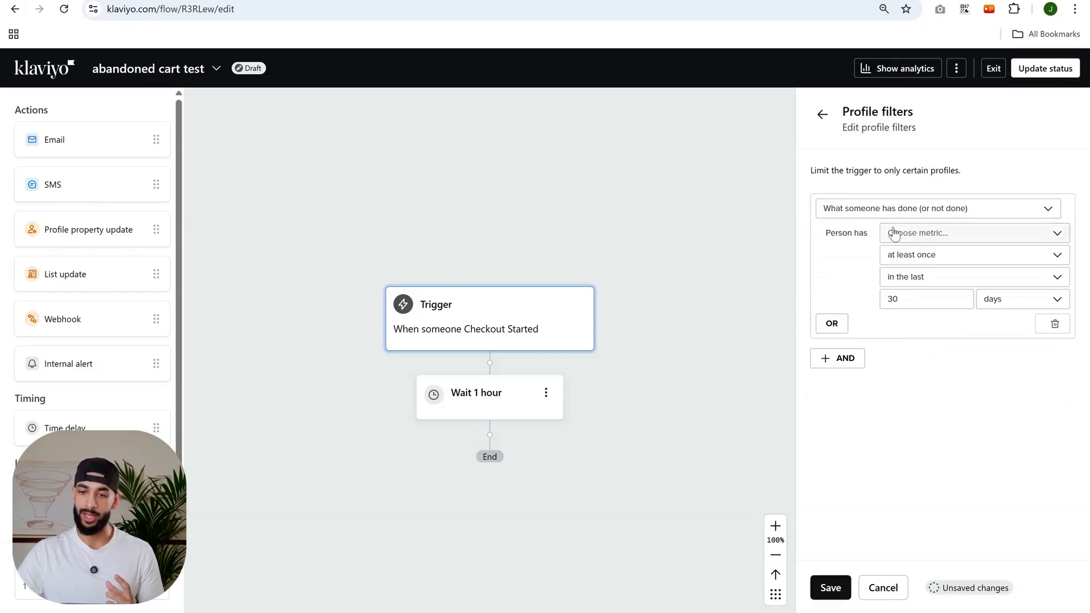
Set the profile filter to Placed Order zero times since starting this flow, and save it
left_click(940, 235)
type("plac")
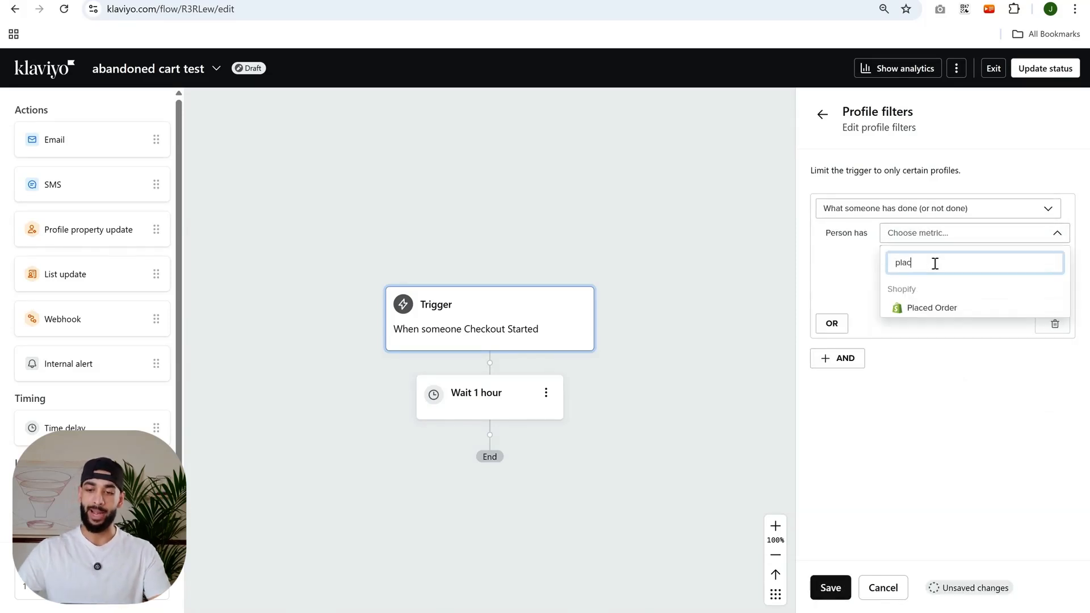
left_click(962, 307)
left_click(920, 256)
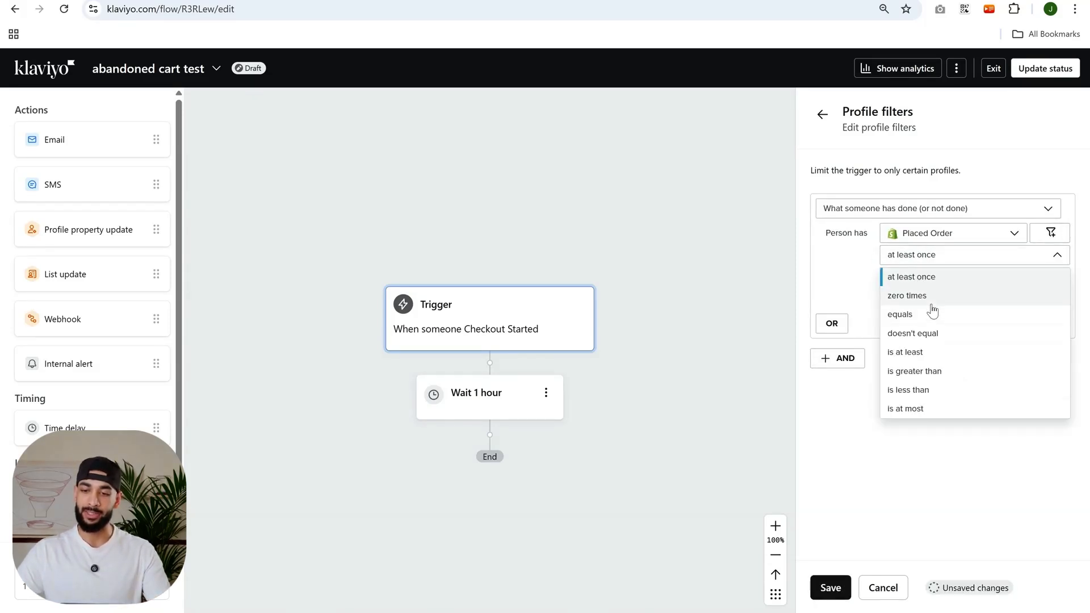
left_click(930, 297)
left_click(902, 278)
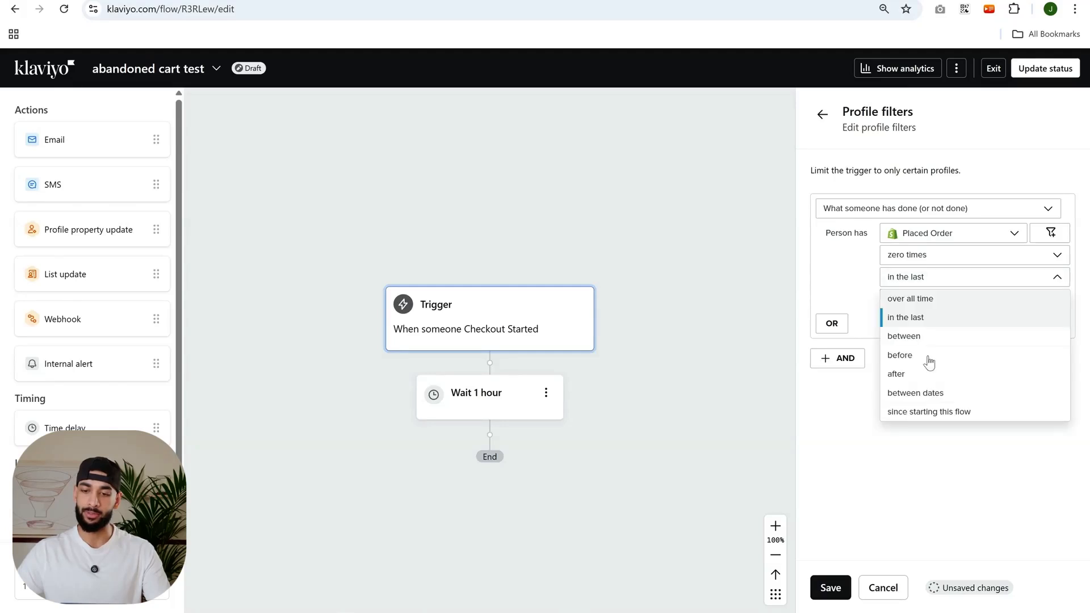
left_click(955, 412)
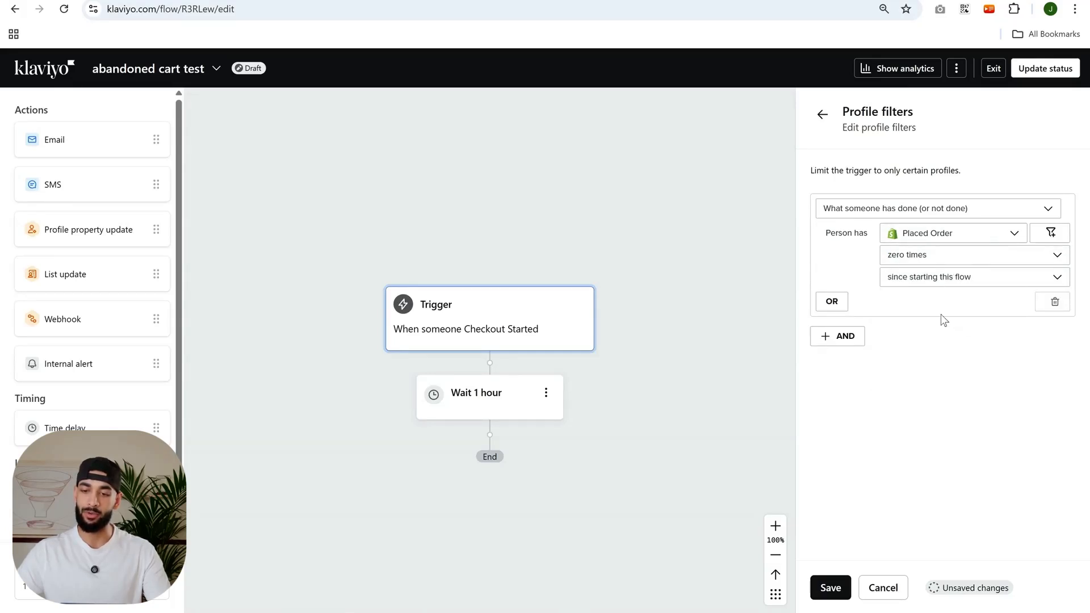
left_click(846, 591)
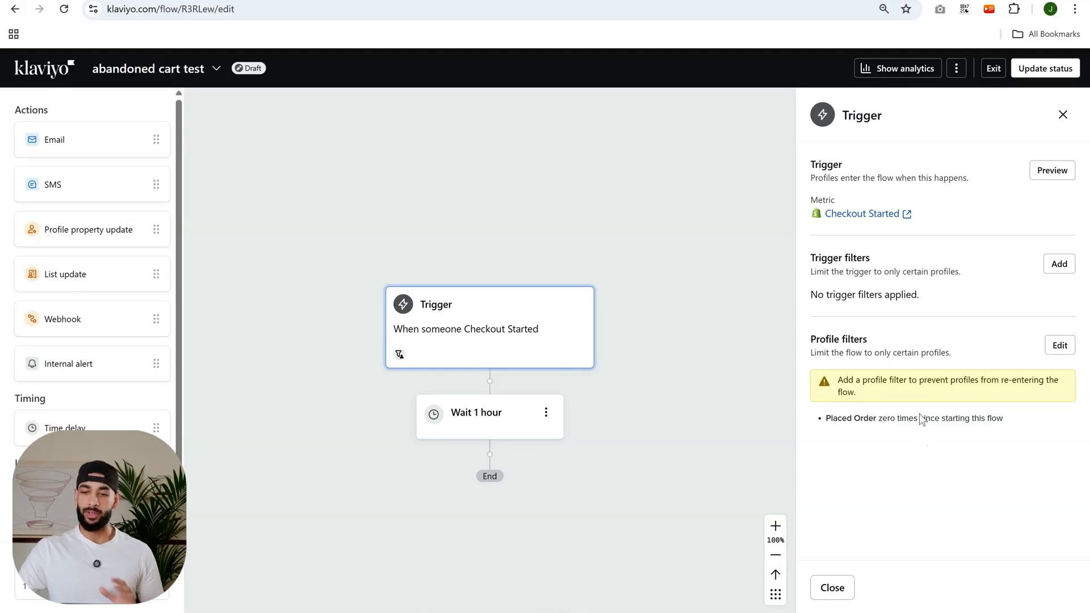
Review the Checkout Started trigger's saved Placed Order profile filter alongside the flow's trigger and delay
left_click_drag(815, 339, 1050, 473)
left_click(1048, 469)
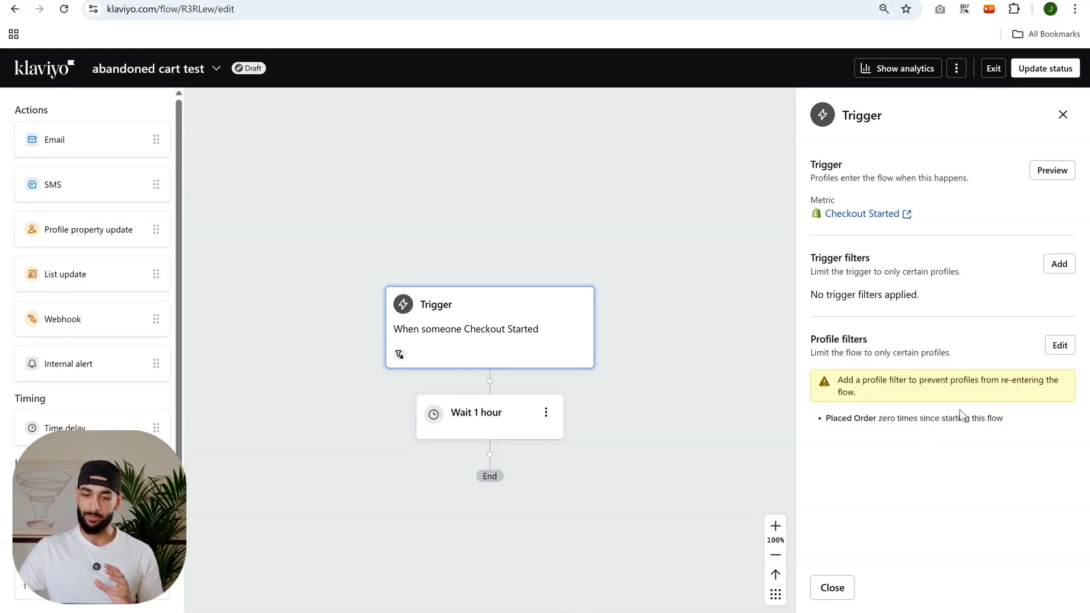
left_click_drag(827, 418, 866, 418)
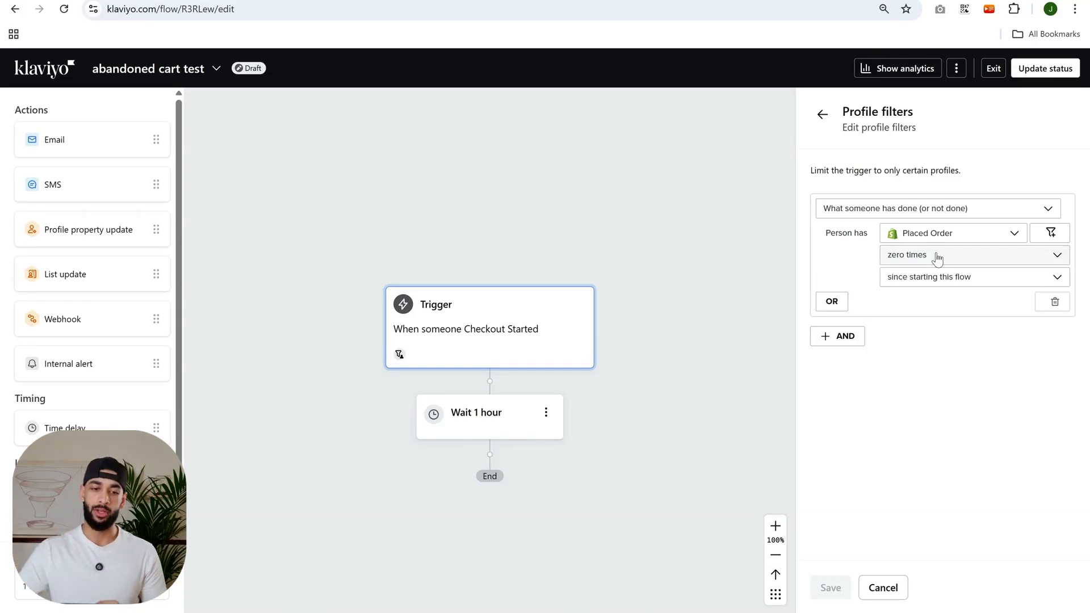
scroll(660, 384, "down", 3)
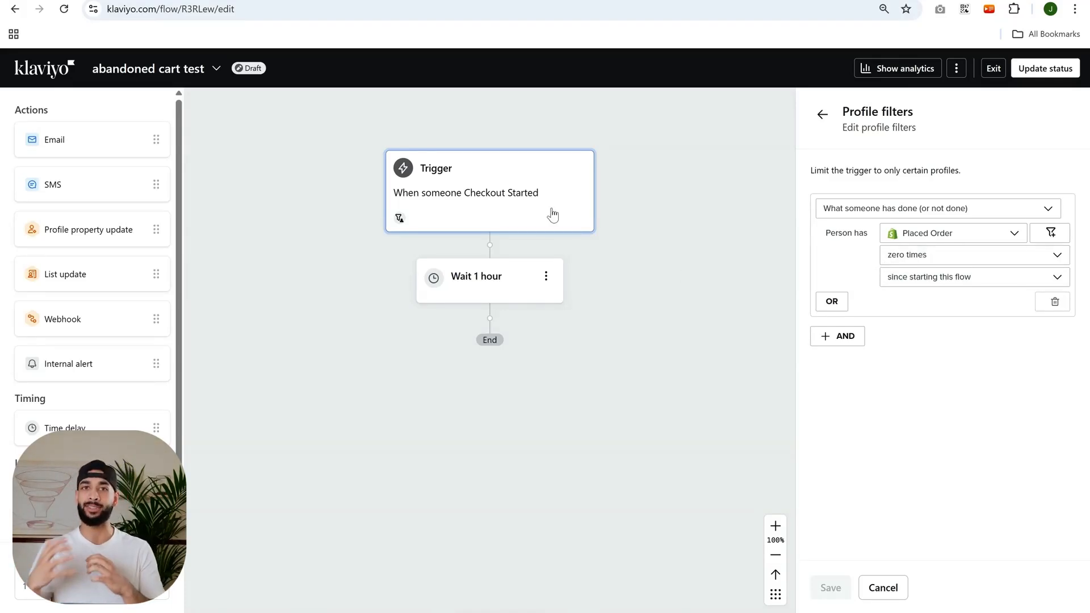
left_click(822, 114)
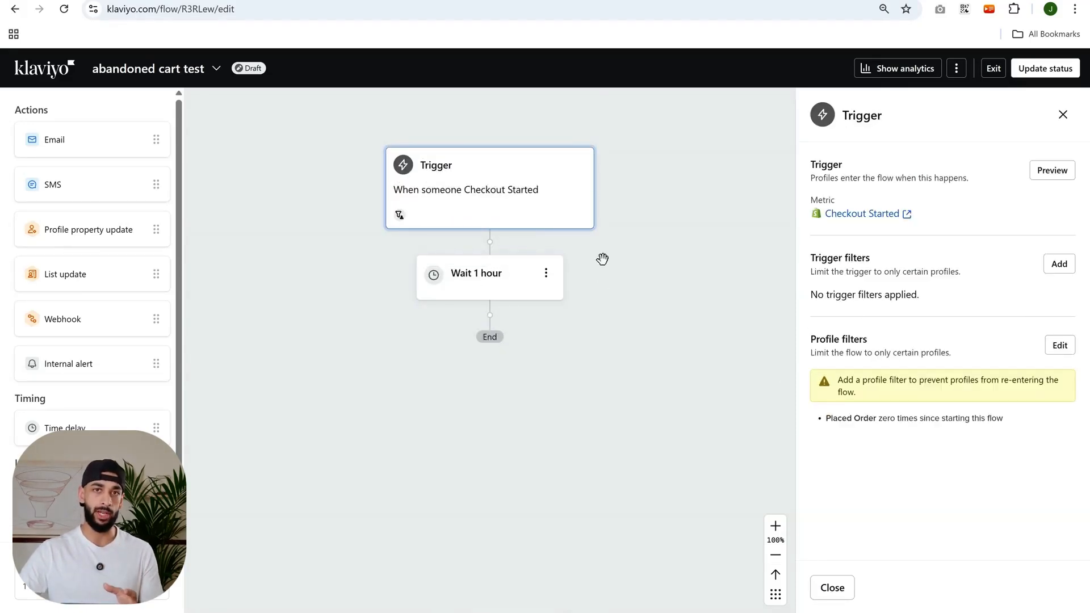
scroll(596, 255, "down", 2)
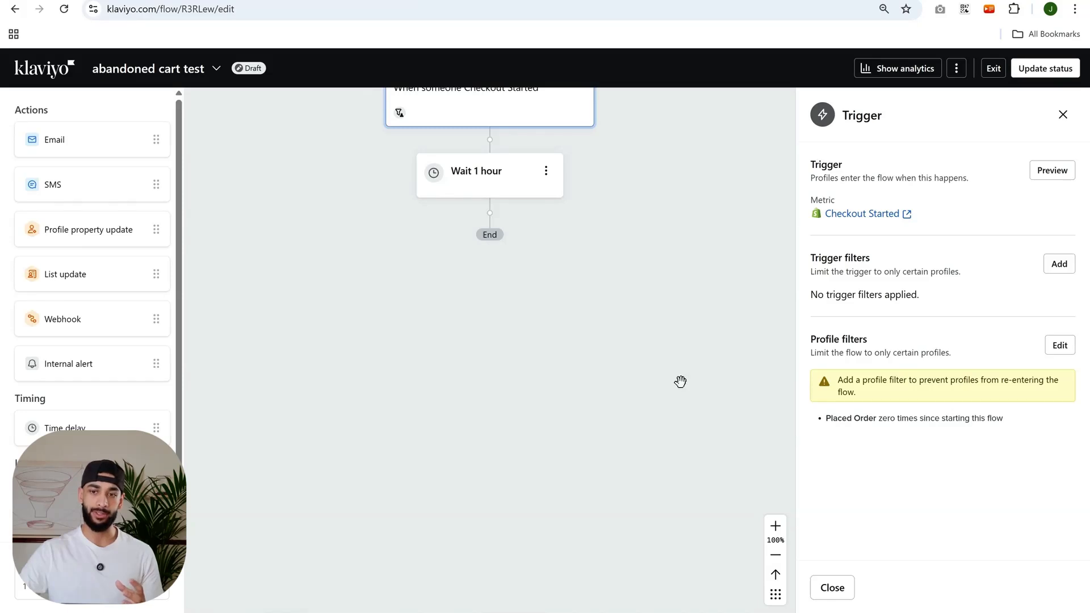
left_click_drag(811, 339, 579, 384)
scroll(594, 313, "up", 1)
scroll(595, 312, "up", 1)
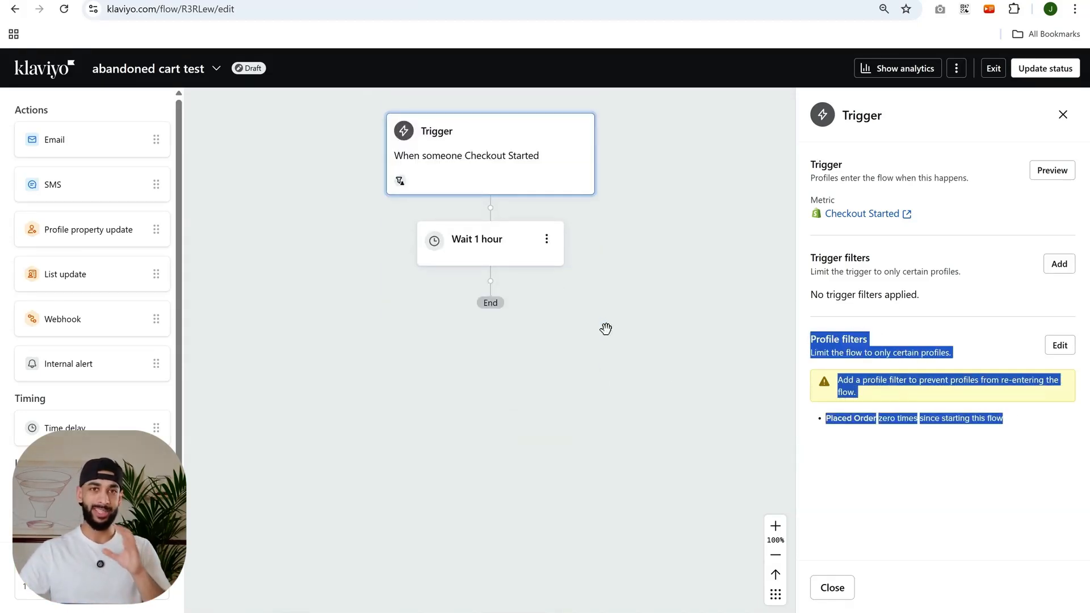
scroll(611, 391, "down", 2)
left_click(911, 420)
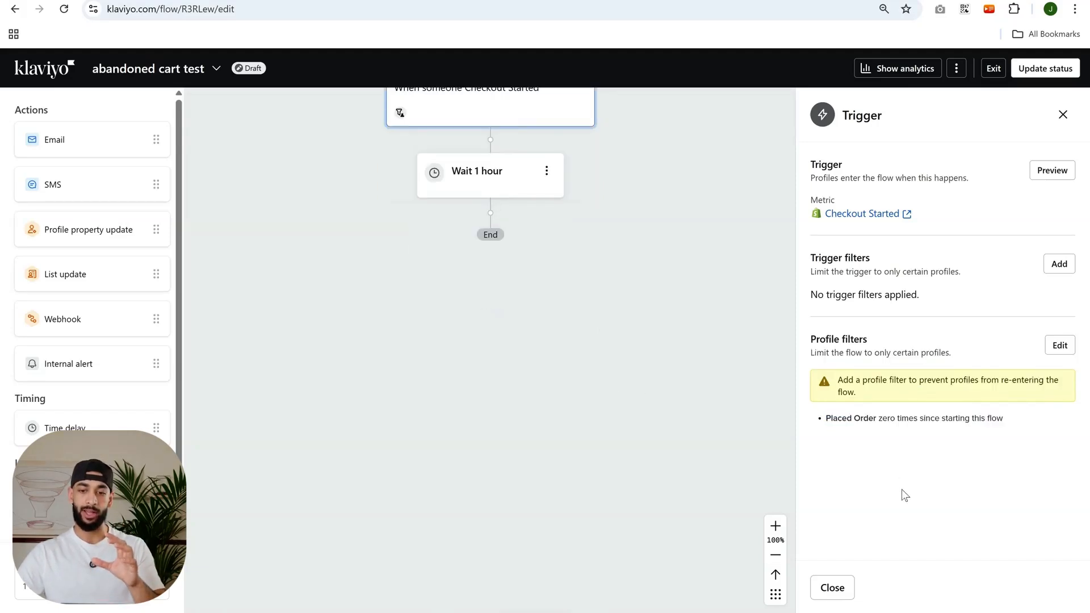
triple_click(911, 420)
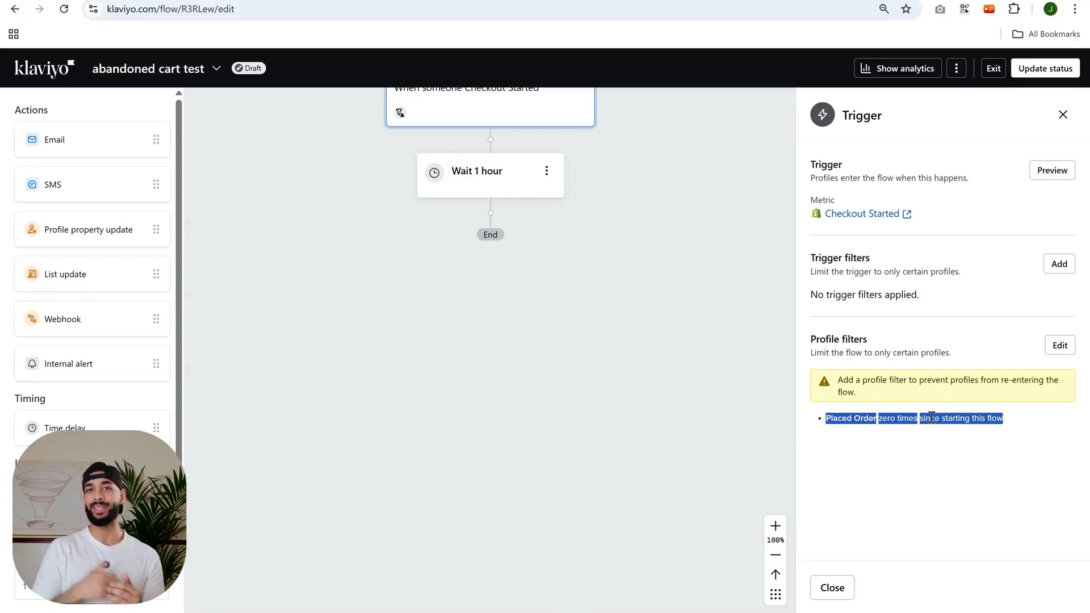
left_click(942, 510)
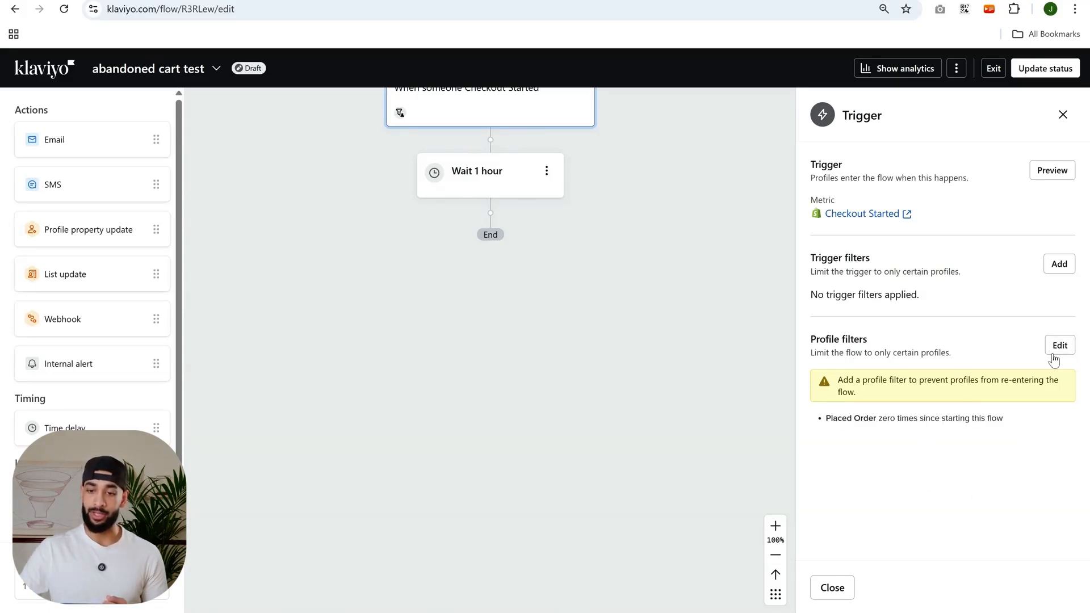
scroll(528, 377, "up", 3)
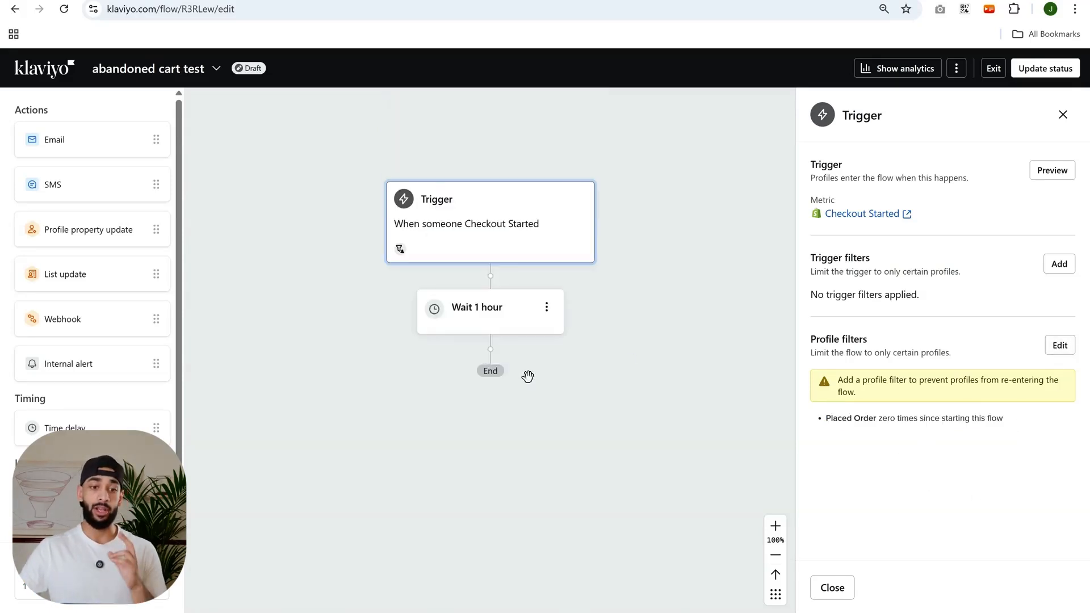
Add a second profile filter with AND, "Has not been in this flow" in the last 30 days, and save the filters
left_click(1059, 346)
left_click(851, 336)
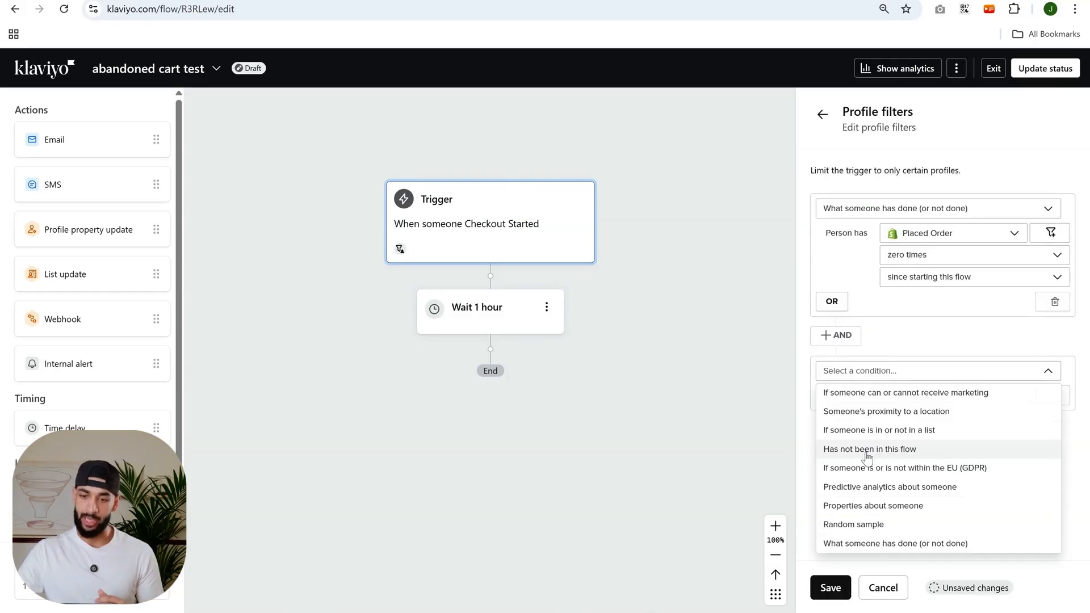
left_click(867, 449)
left_click(857, 418)
left_click(886, 456)
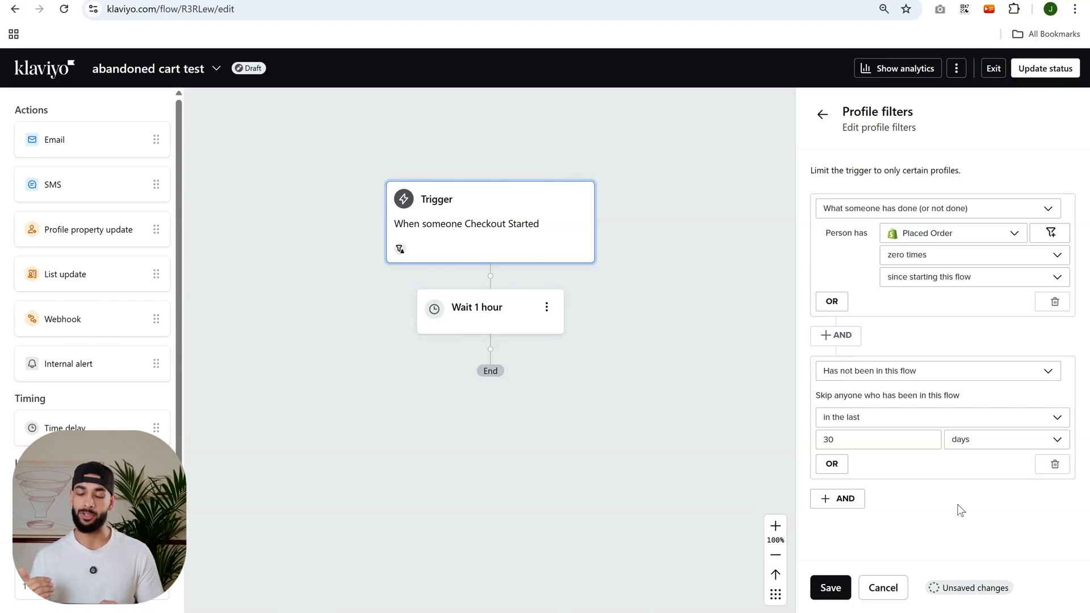
left_click(912, 446)
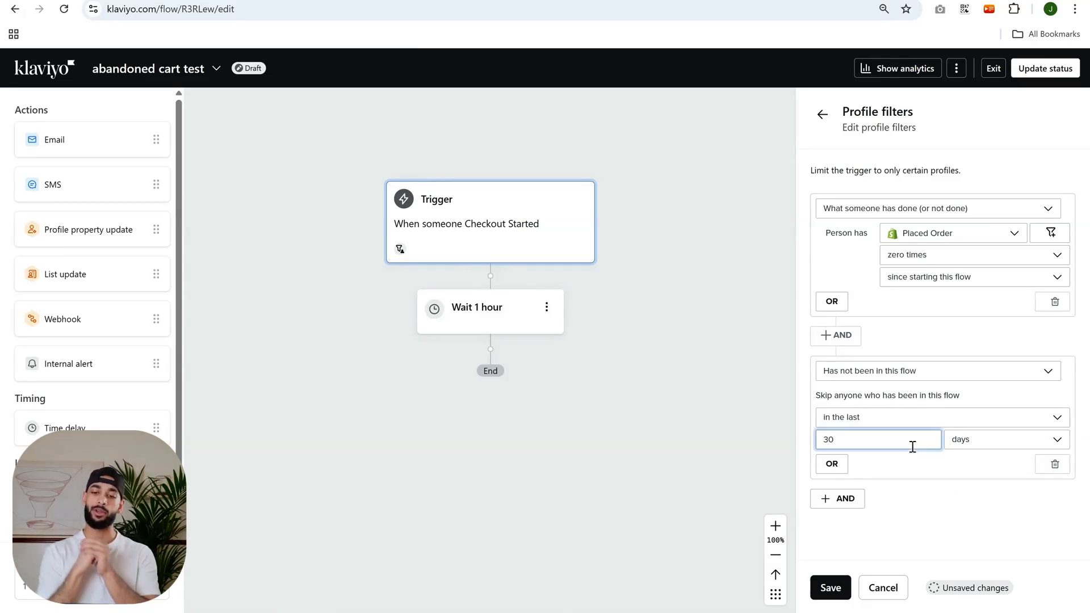
left_click_drag(913, 447, 801, 448)
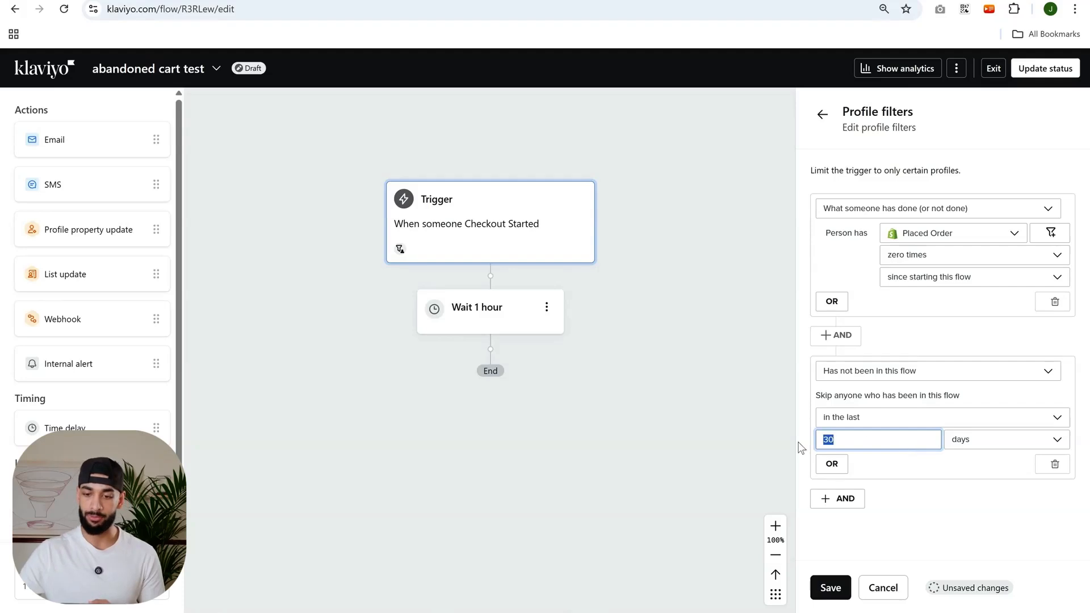
left_click(830, 587)
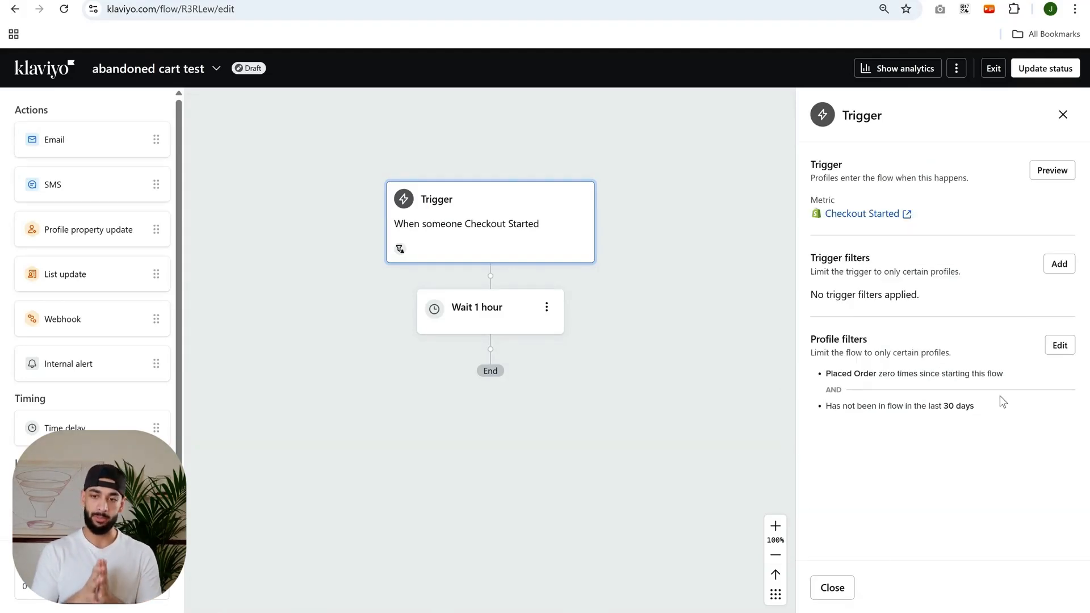
Reopen the profile filters to check both conditions, and close the trigger's details
left_click(1048, 347)
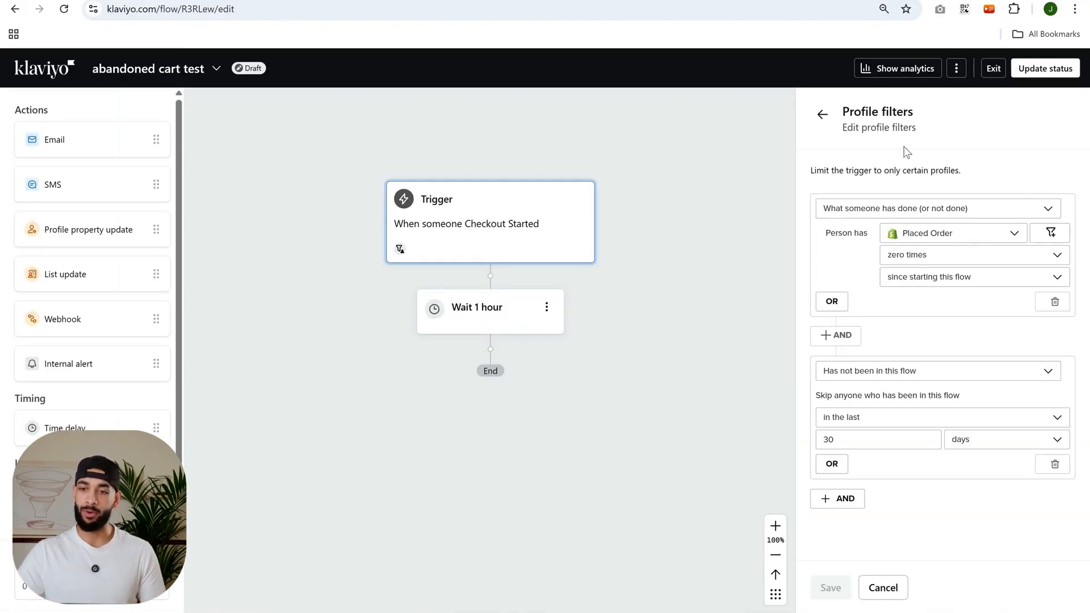
left_click(827, 117)
left_click(1063, 115)
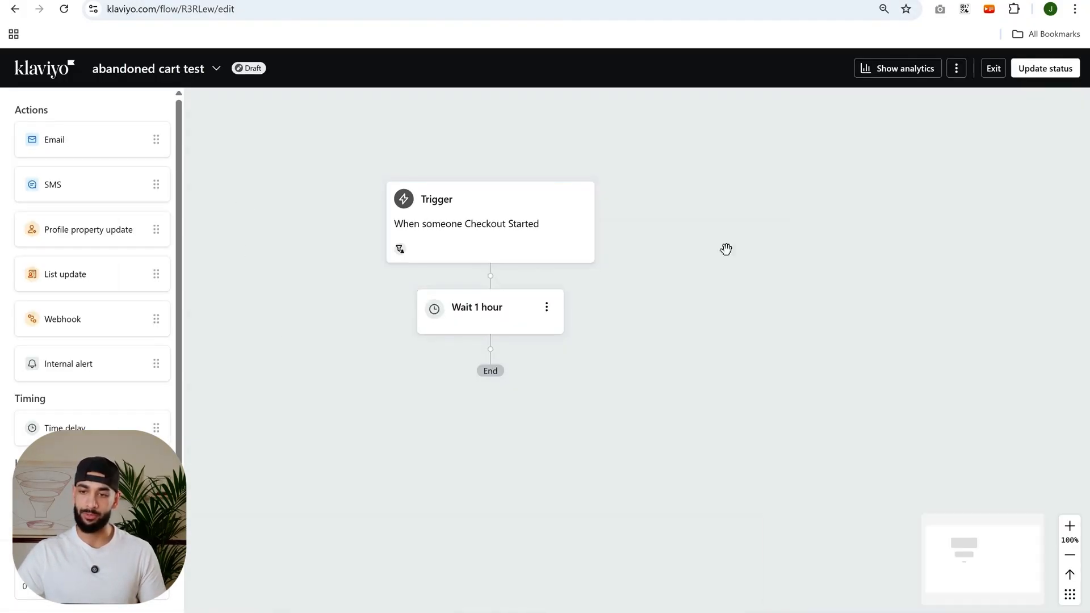
Examine the action, timing and logic components available for building the flow
scroll(69, 319, "down", 1)
scroll(85, 384, "up", 1)
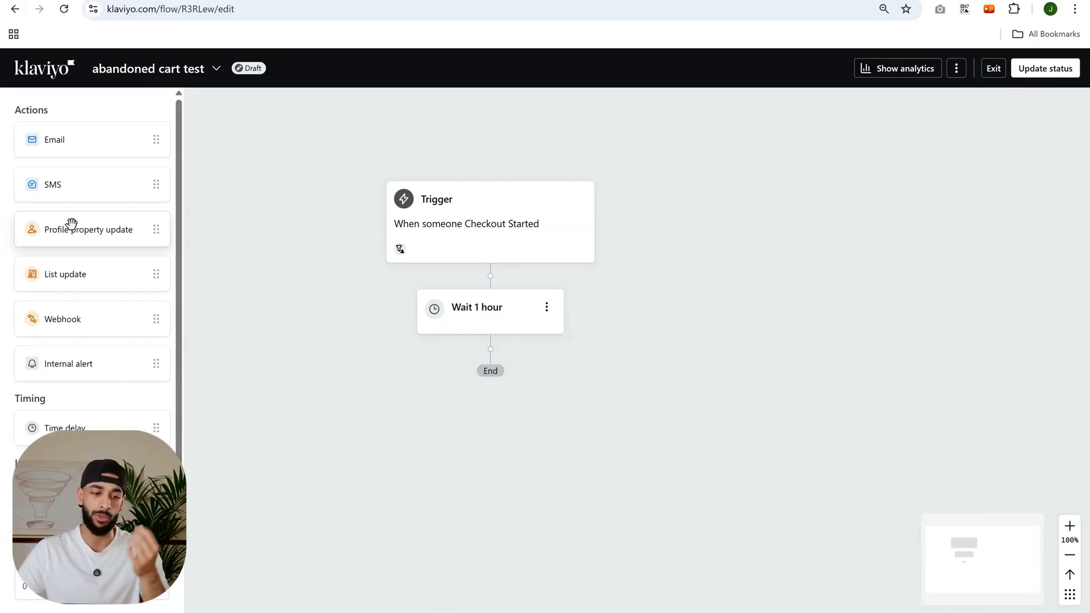
scroll(73, 375, "down", 1)
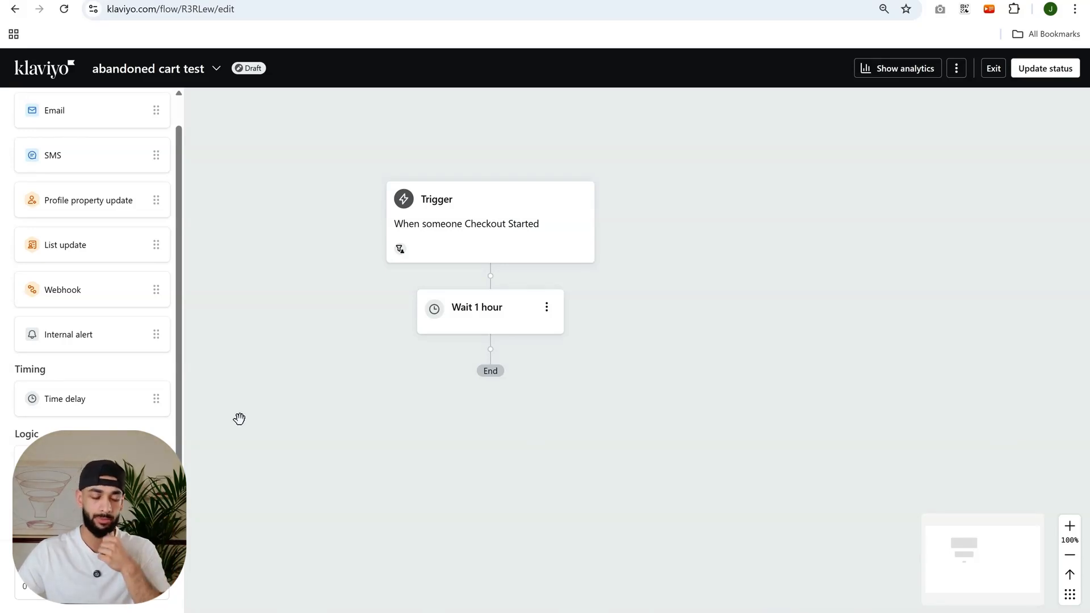
scroll(94, 317, "up", 1)
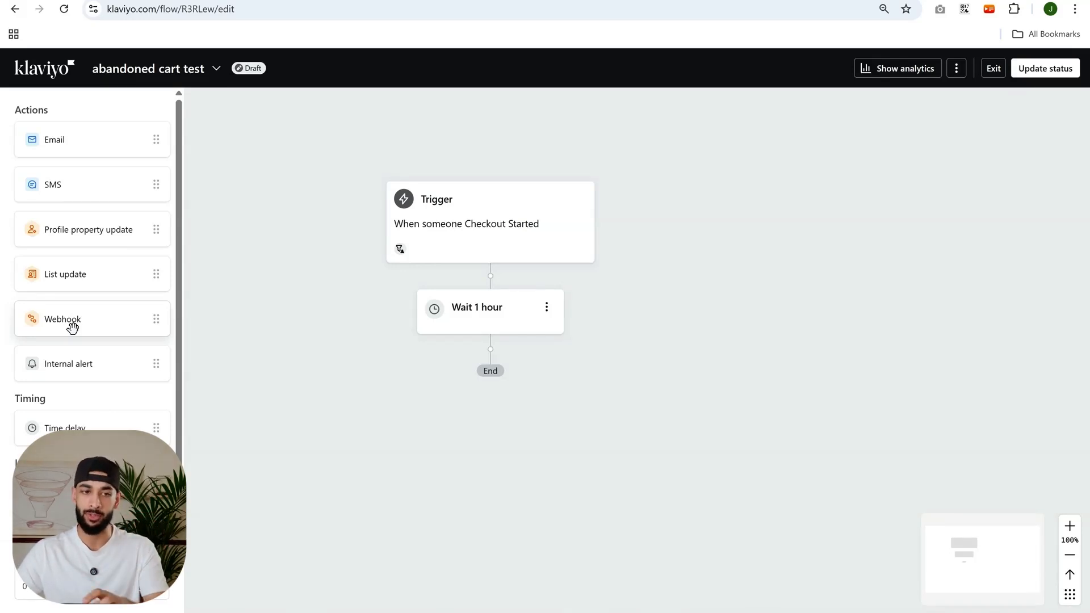
scroll(72, 327, "down", 1)
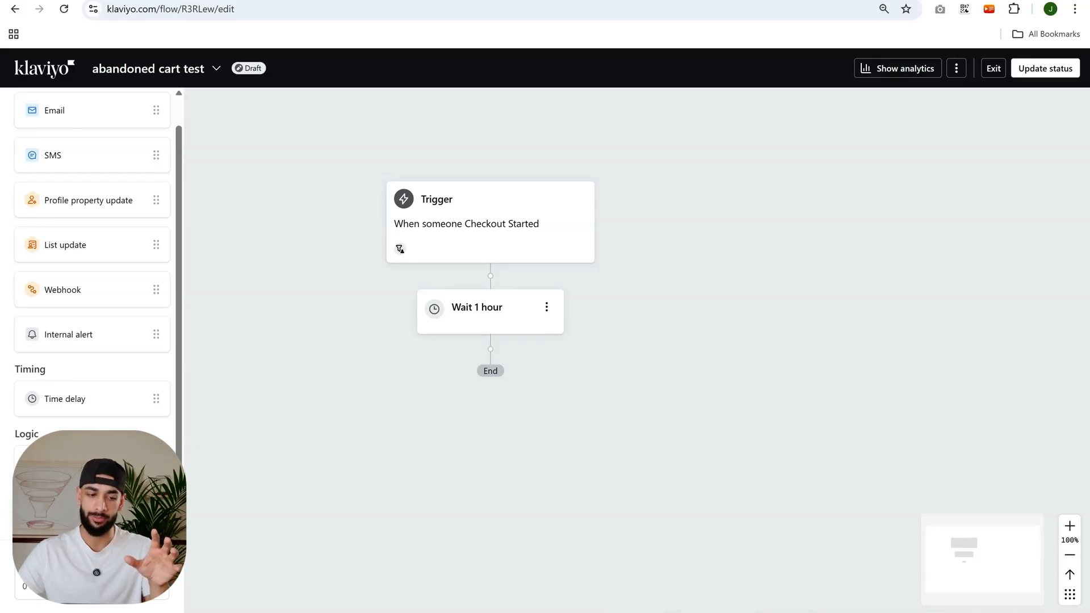
scroll(68, 142, "up", 1)
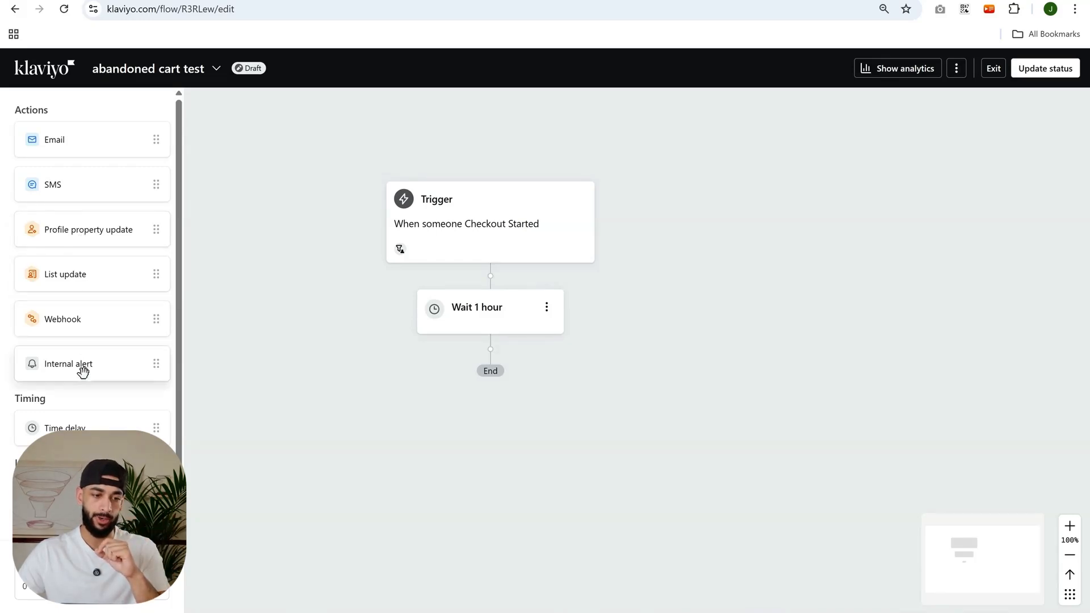
scroll(89, 421, "down", 1)
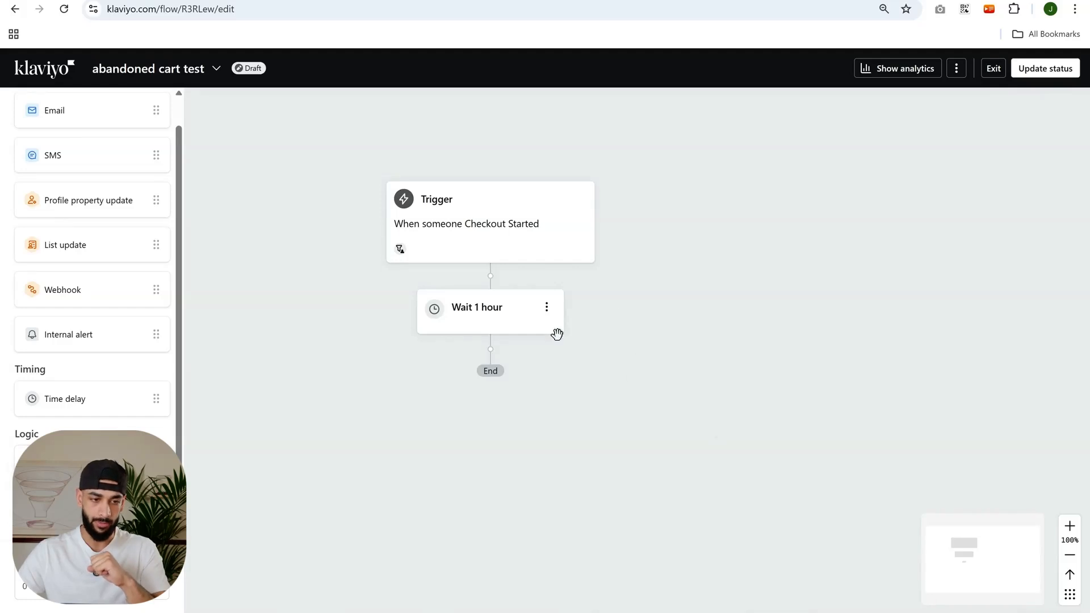
scroll(97, 287, "up", 2)
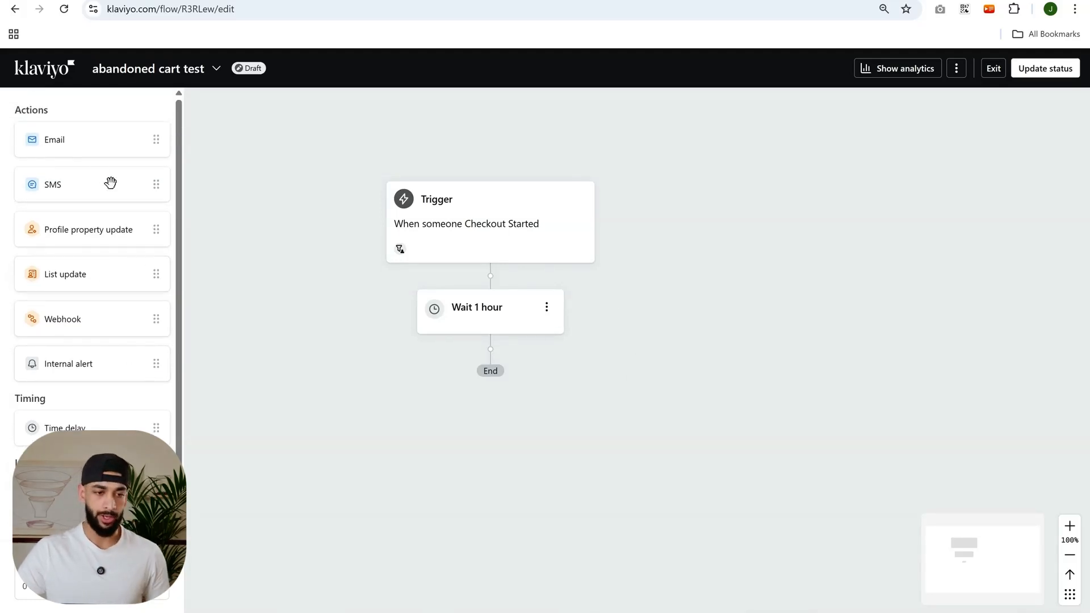
Add an email directly after the 1-hour delay and create a new blank template for it
left_click_drag(85, 144, 476, 341)
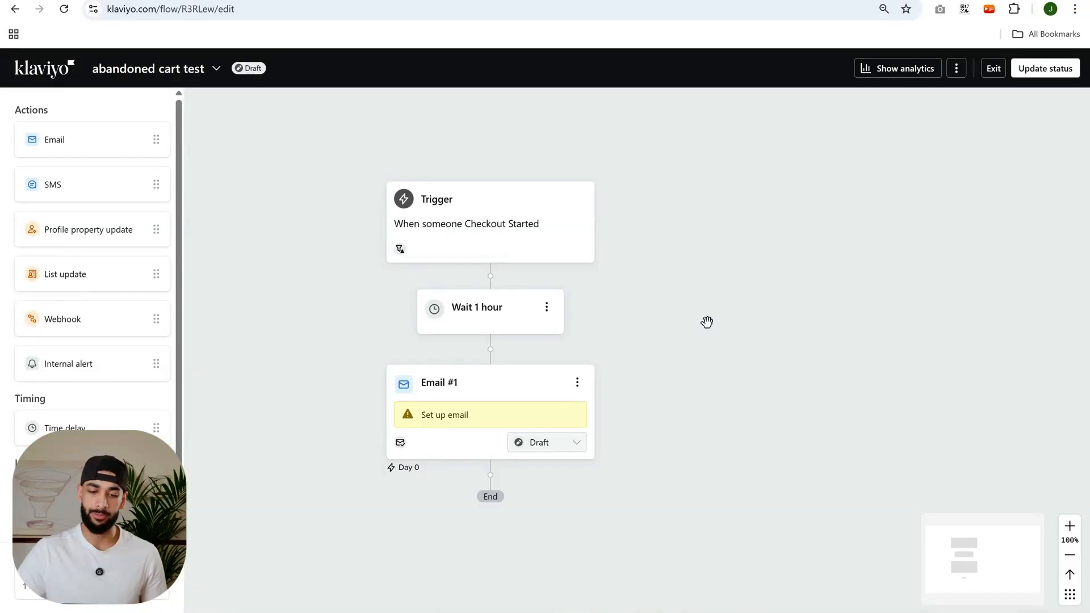
left_click(550, 341)
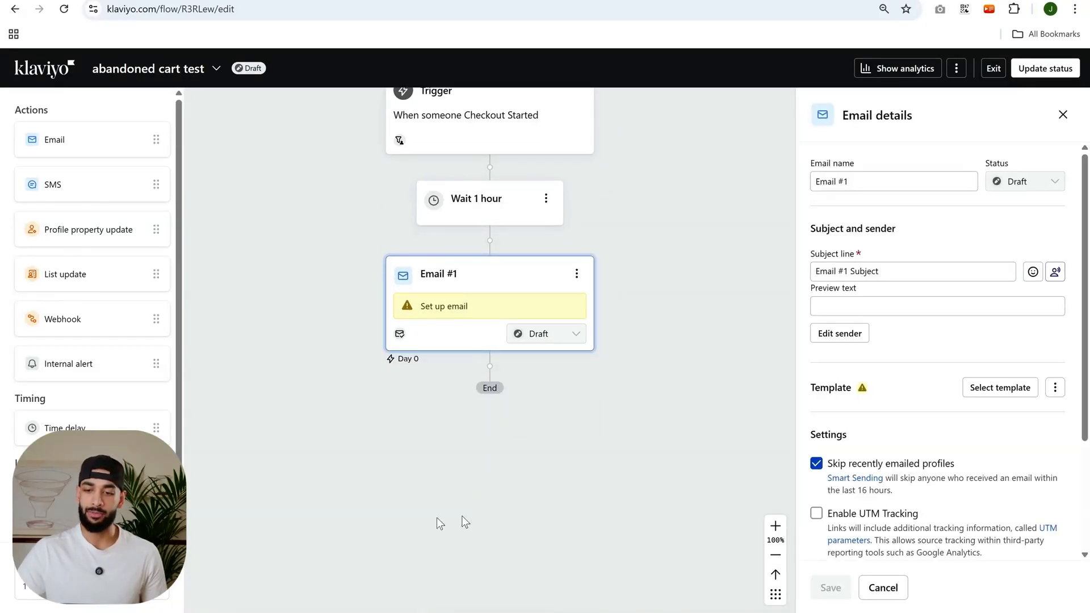
left_click(1021, 396)
left_click(1008, 370)
left_click(1007, 396)
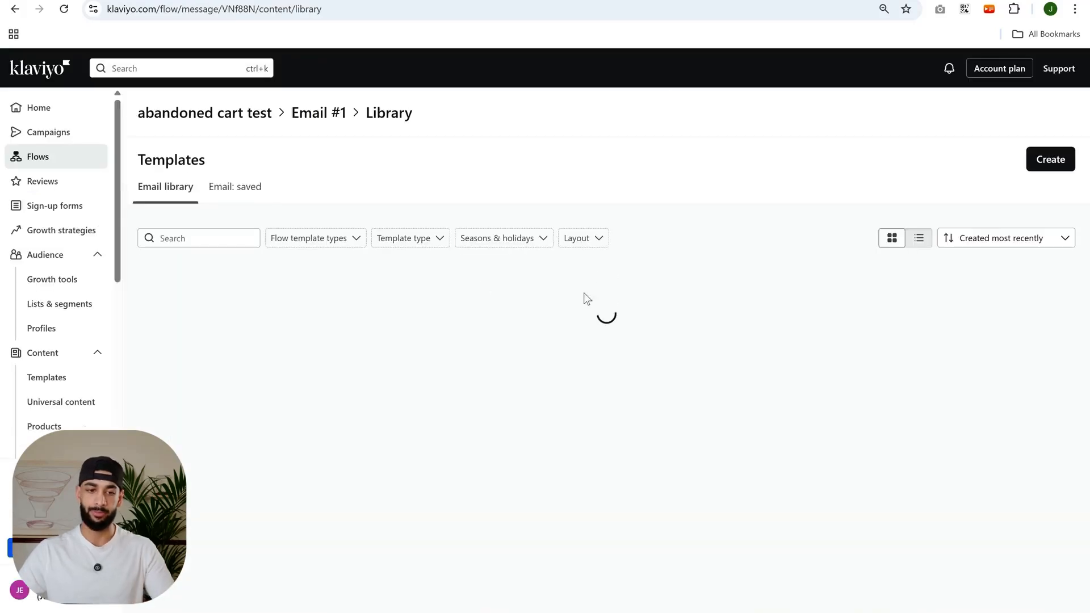
left_click(1050, 159)
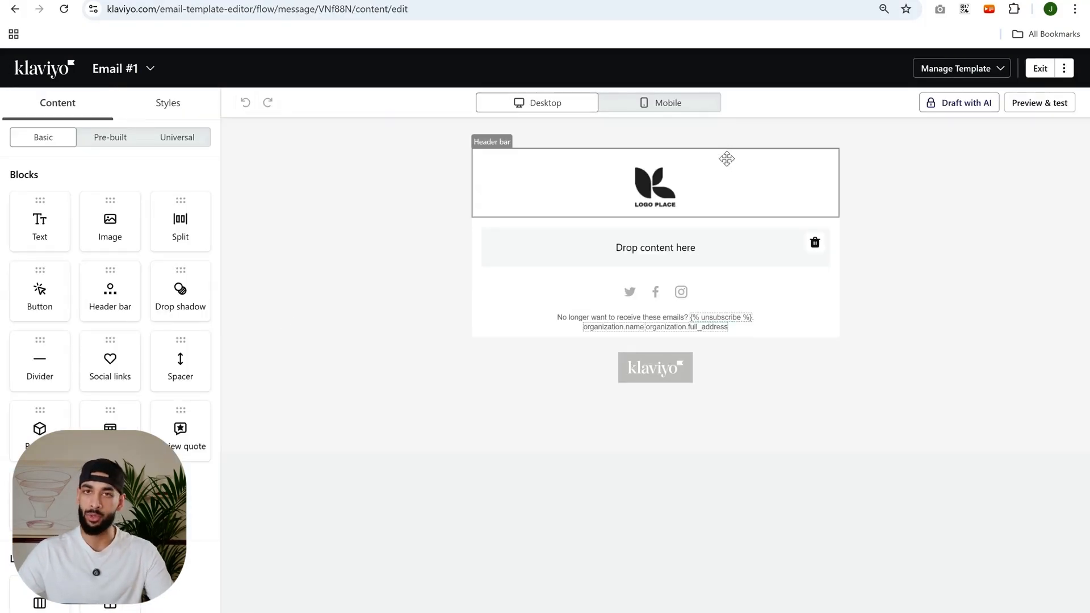
Leave the template editor, look through the email's name, subject line, preview text and sender fields, and return to the flow
left_click(1042, 70)
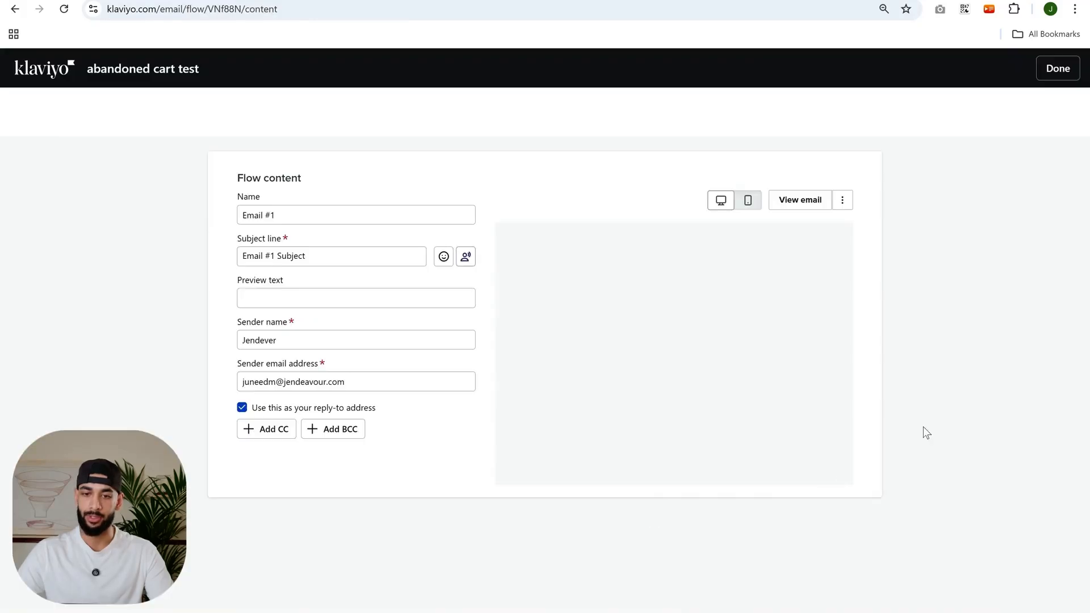
left_click(300, 281)
triple_click(299, 282)
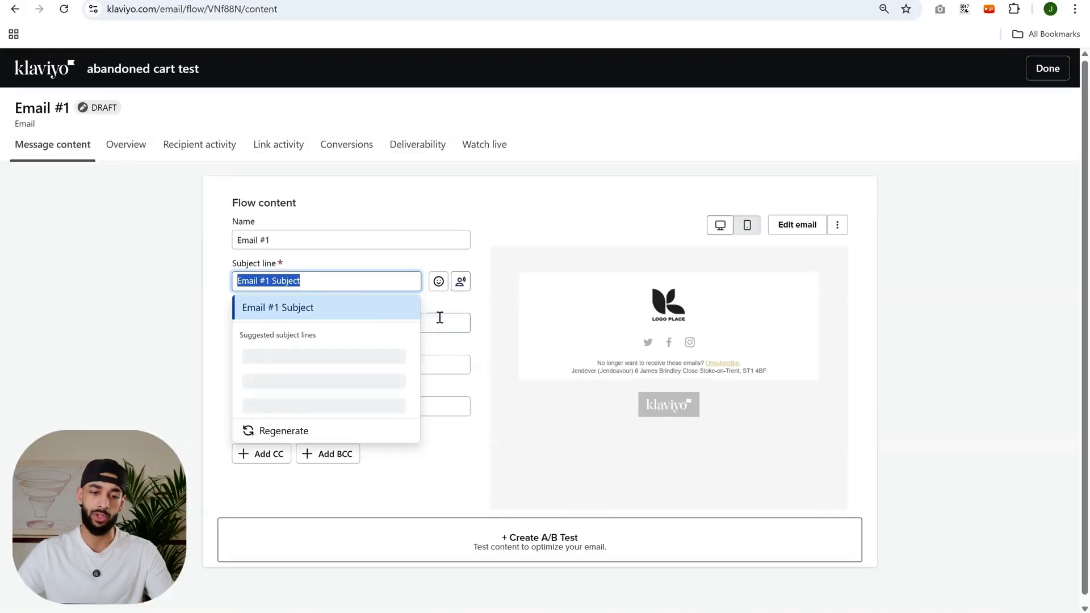
left_click(422, 324)
triple_click(284, 366)
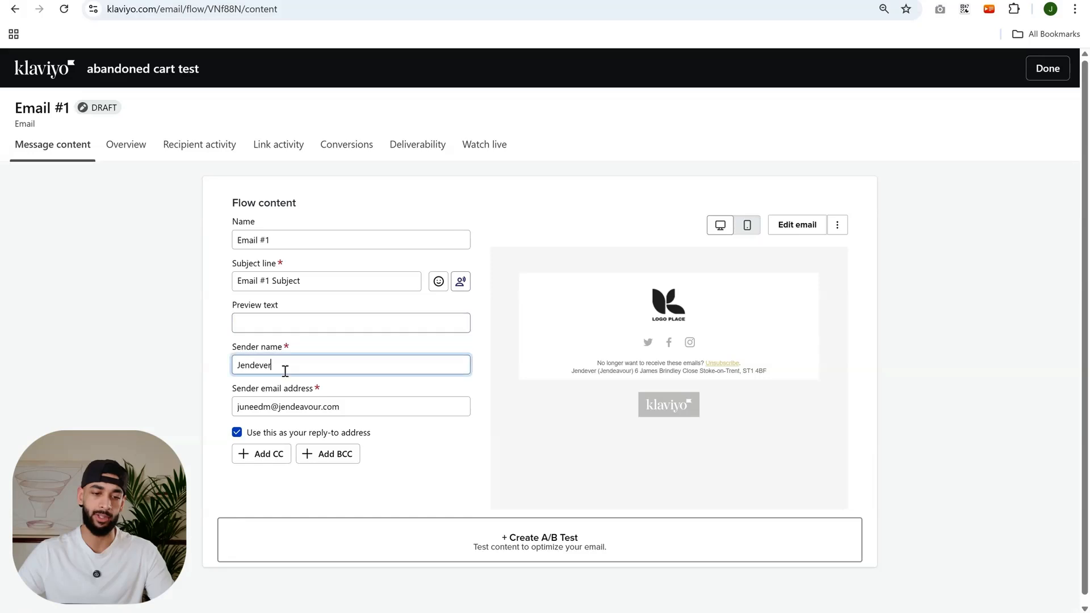
triple_click(394, 239)
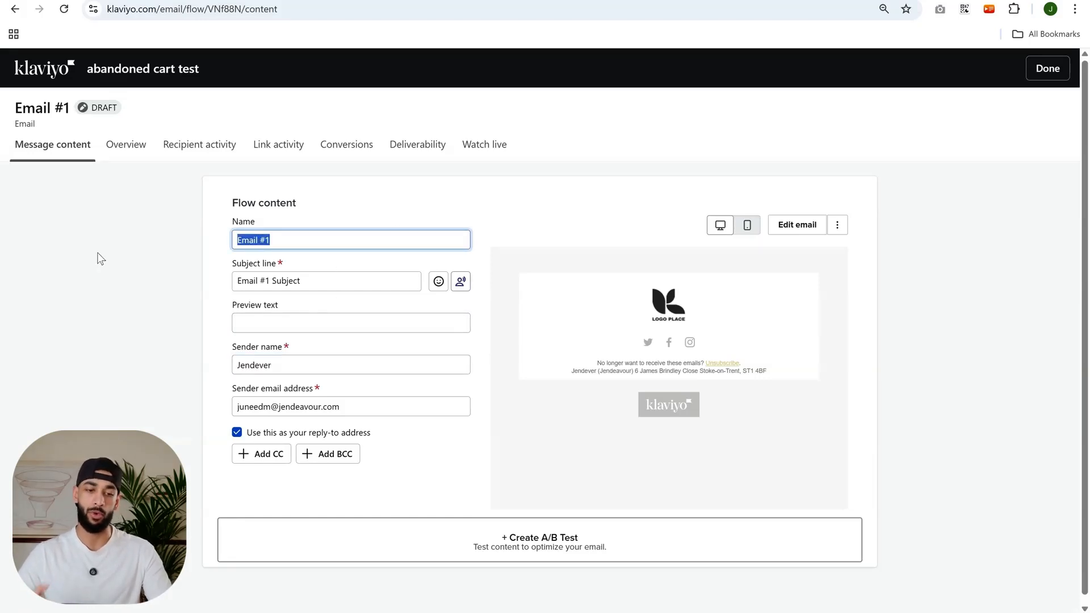
left_click(240, 225)
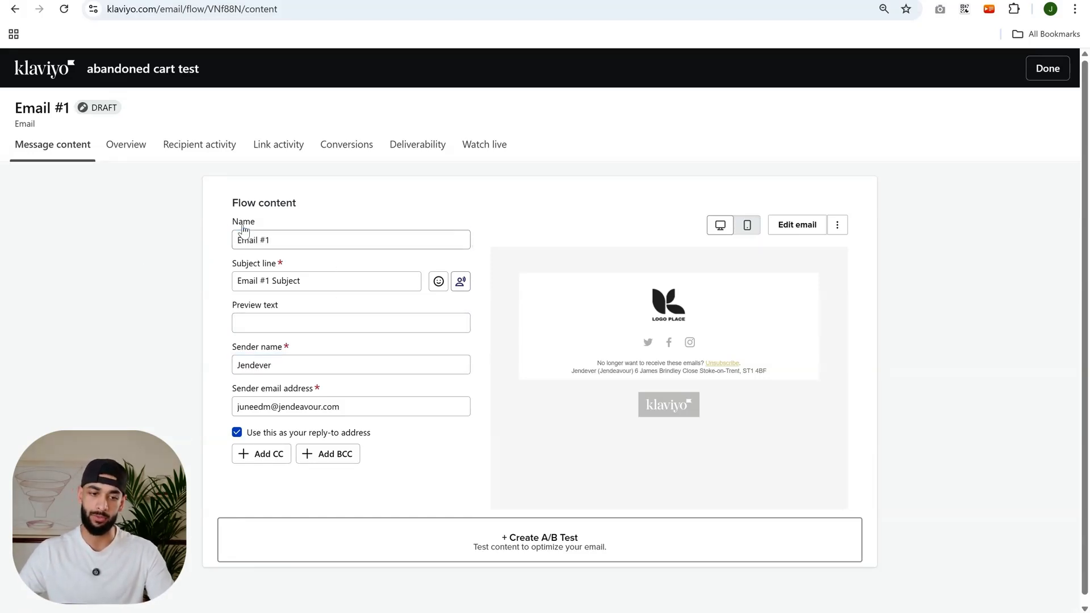
left_click(1048, 68)
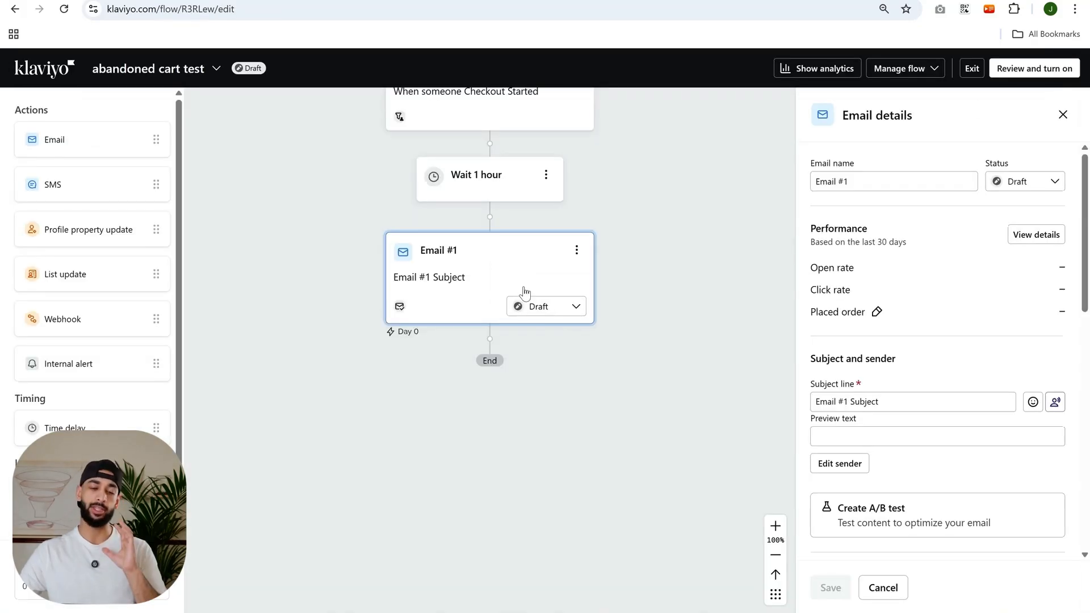
Turn off Skip recently emailed profiles in the first email's settings
scroll(1051, 364, "down", 10)
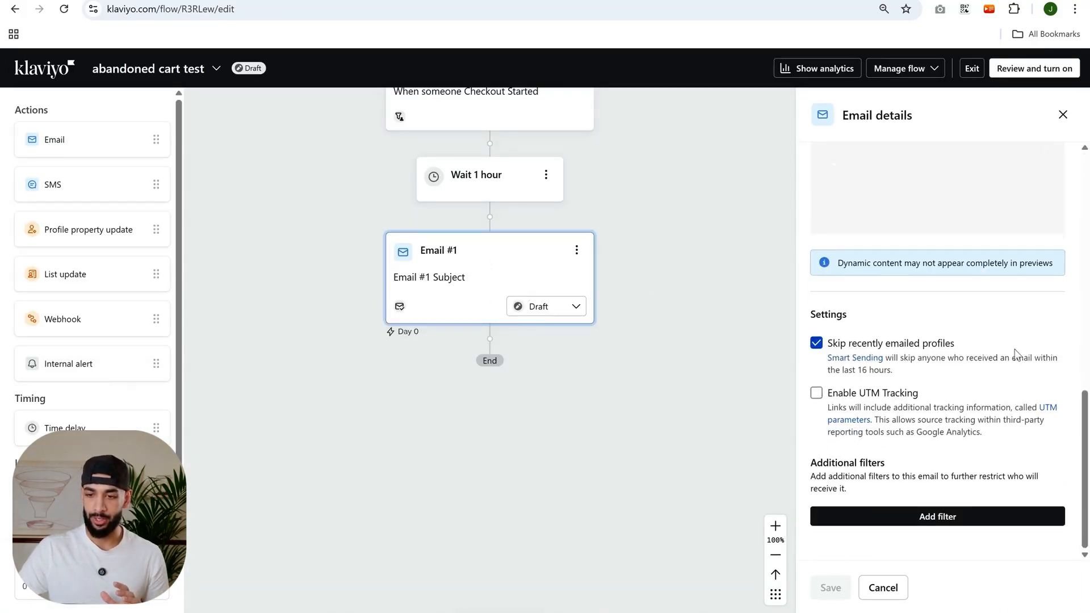
scroll(969, 317, "down", 7)
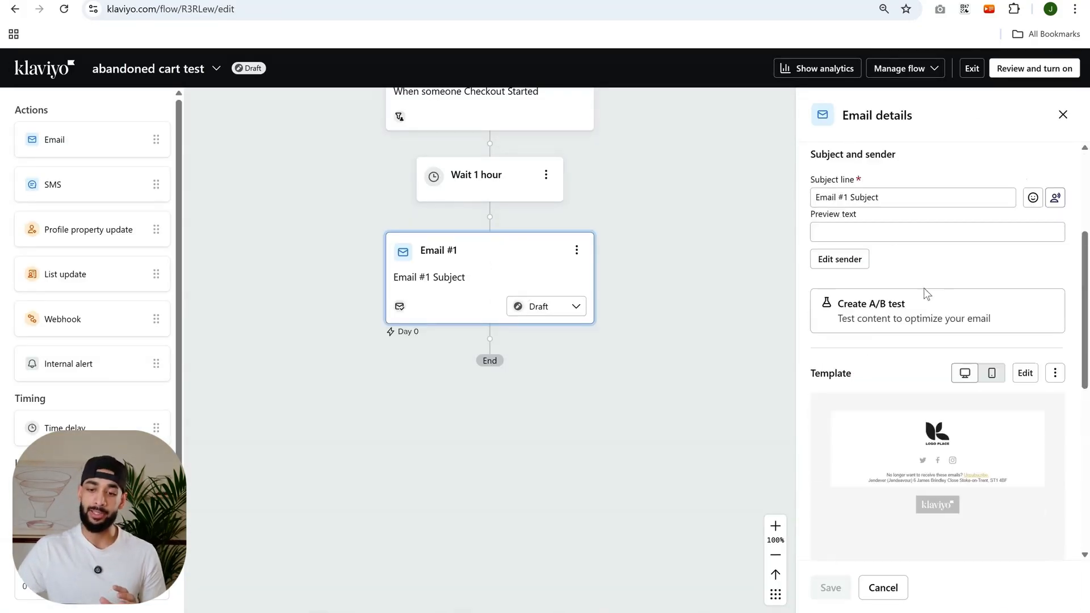
scroll(921, 305, "down", 3)
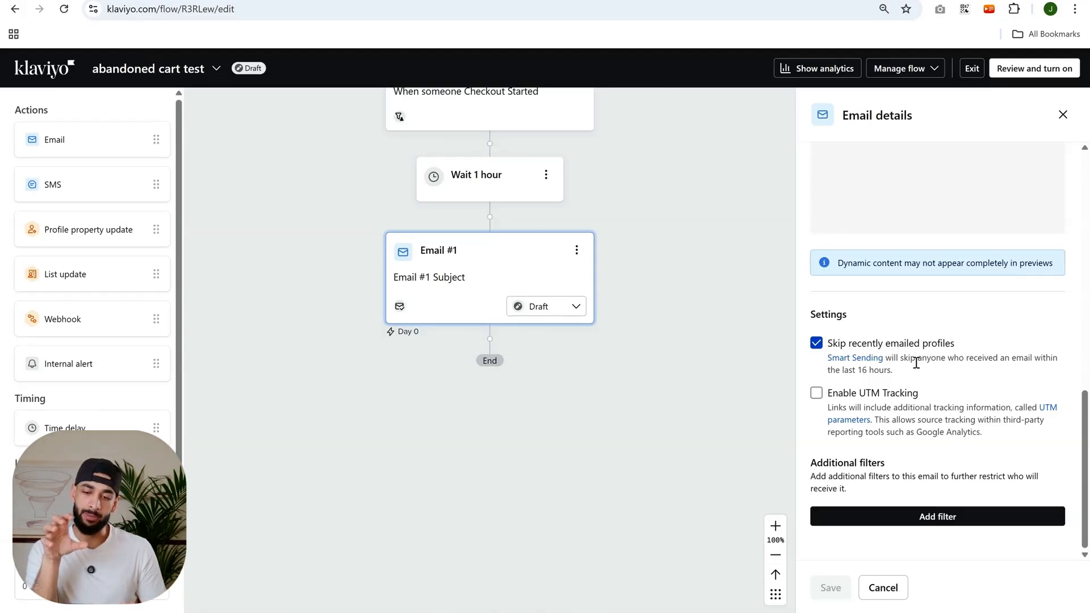
left_click(816, 344)
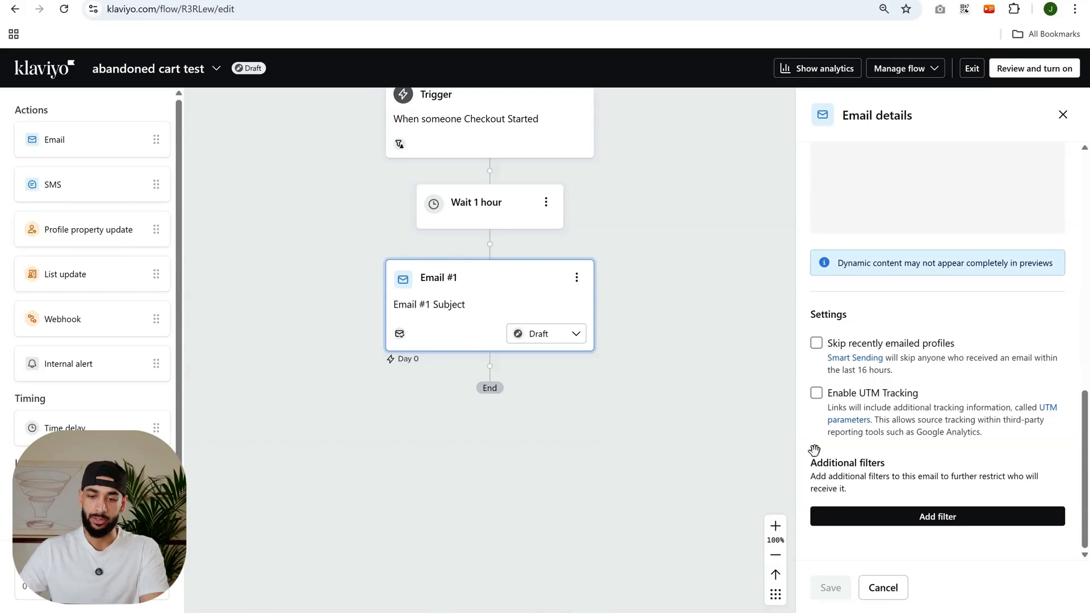
Review the profile filters set on the Checkout Started trigger
left_click_drag(684, 390, 708, 431)
left_click(571, 178)
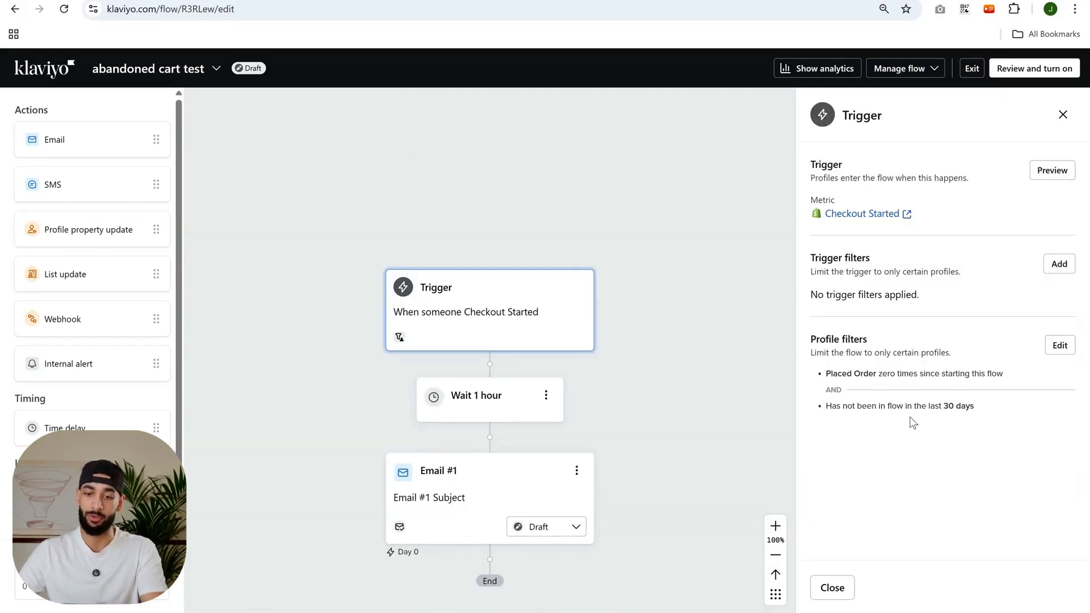
left_click_drag(668, 428, 664, 358)
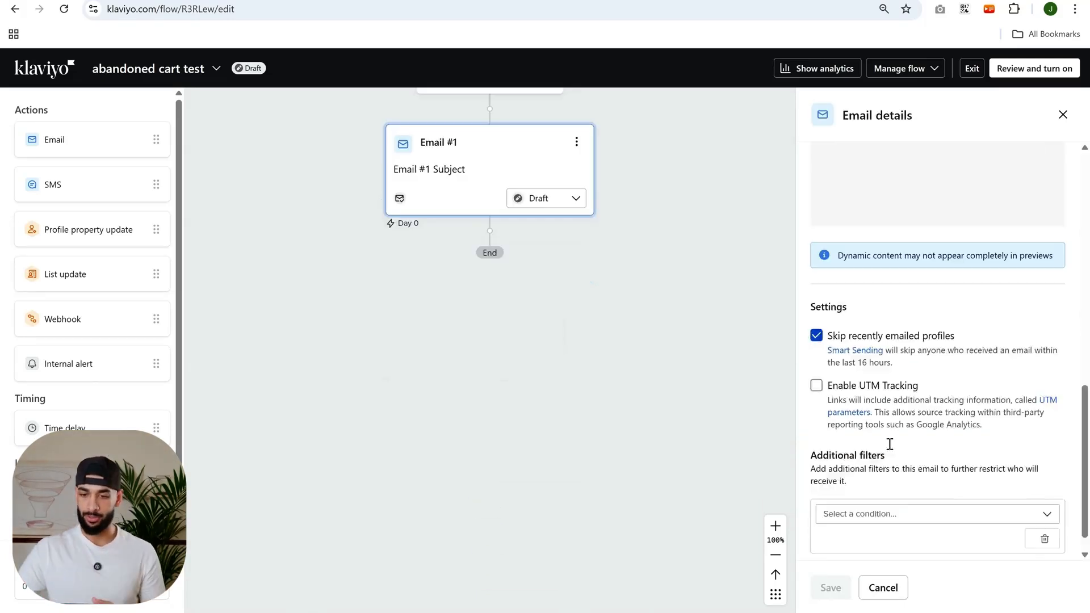
Examine the condition types available for an additional filter on the first email, remove the empty filter and close the email's details
scroll(891, 454, "down", 1)
left_click(891, 495)
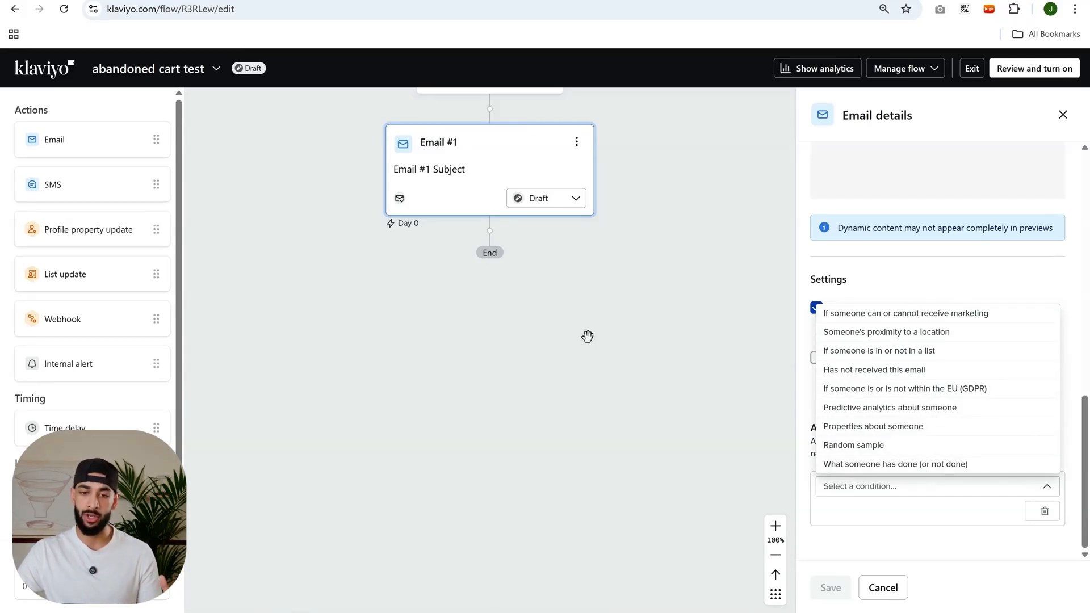
scroll(568, 369, "up", 3)
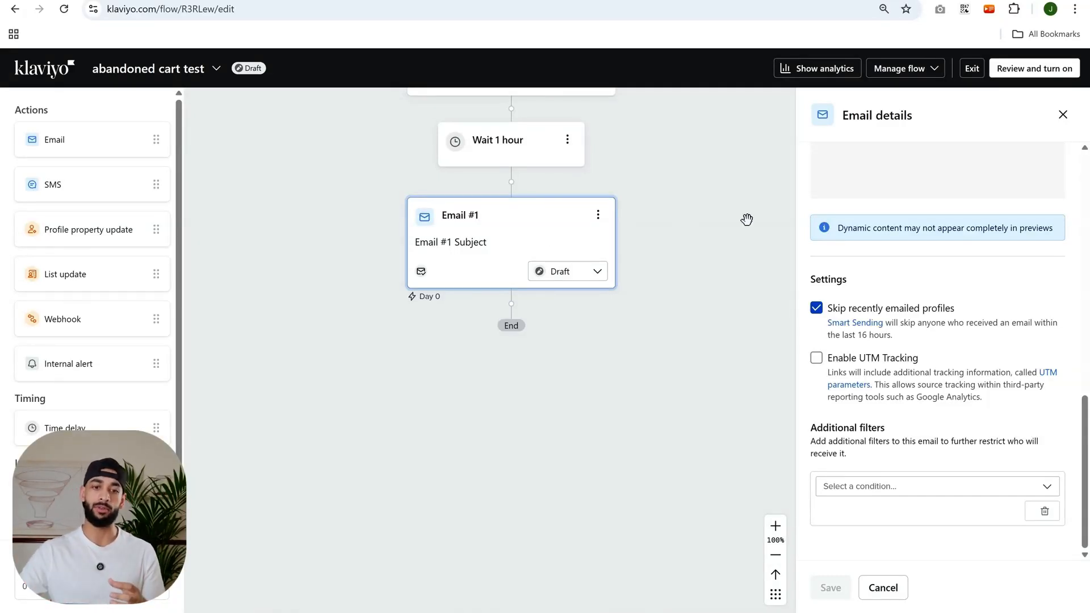
scroll(688, 290, "up", 3)
scroll(566, 282, "down", 2)
scroll(566, 282, "down", 1)
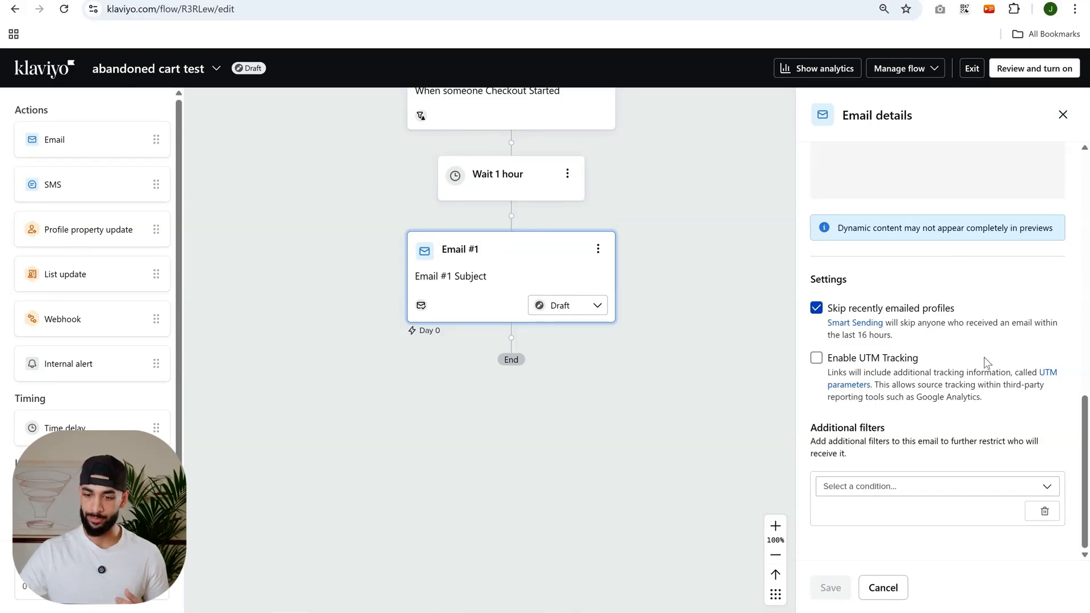
left_click(1045, 512)
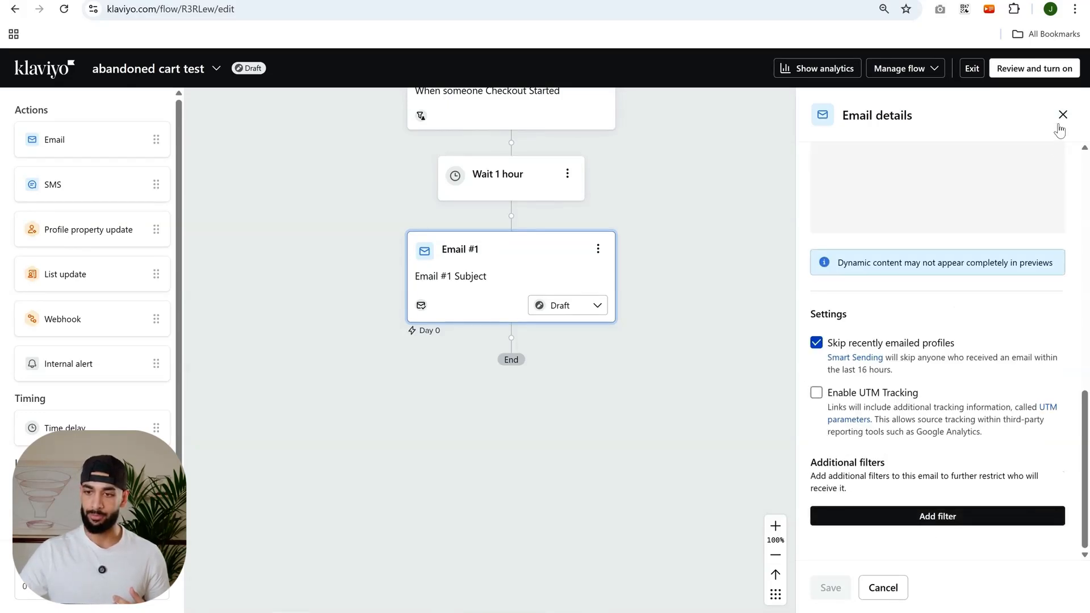
left_click(1063, 114)
Add an SMS directly after the first email and a profile property update after that SMS
left_click_drag(103, 191, 563, 368)
scroll(953, 364, "down", 1)
left_click_drag(775, 397, 810, 310)
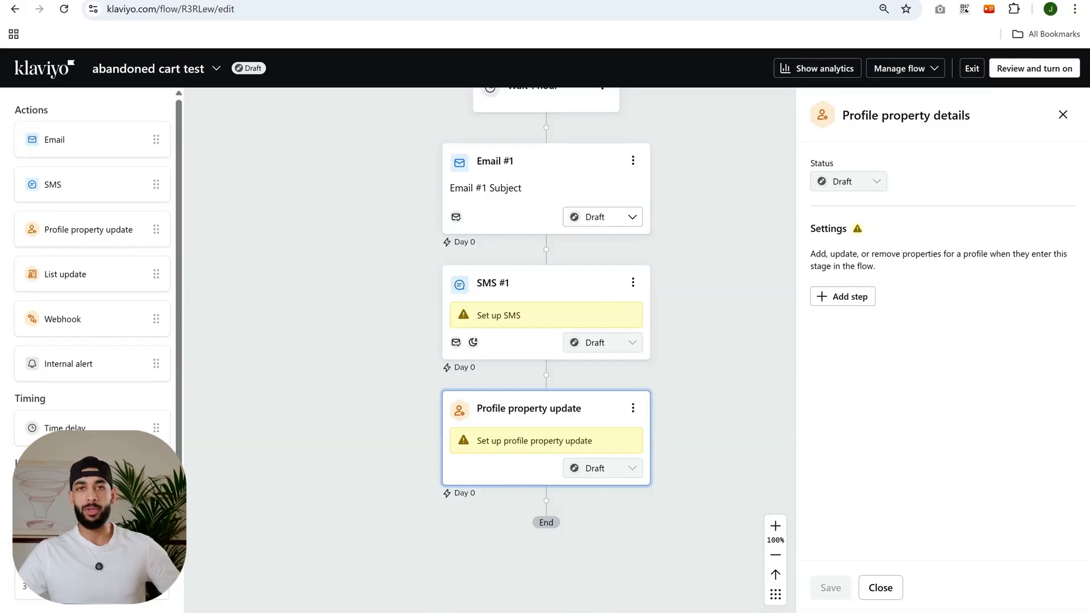
left_click_drag(731, 534, 674, 399)
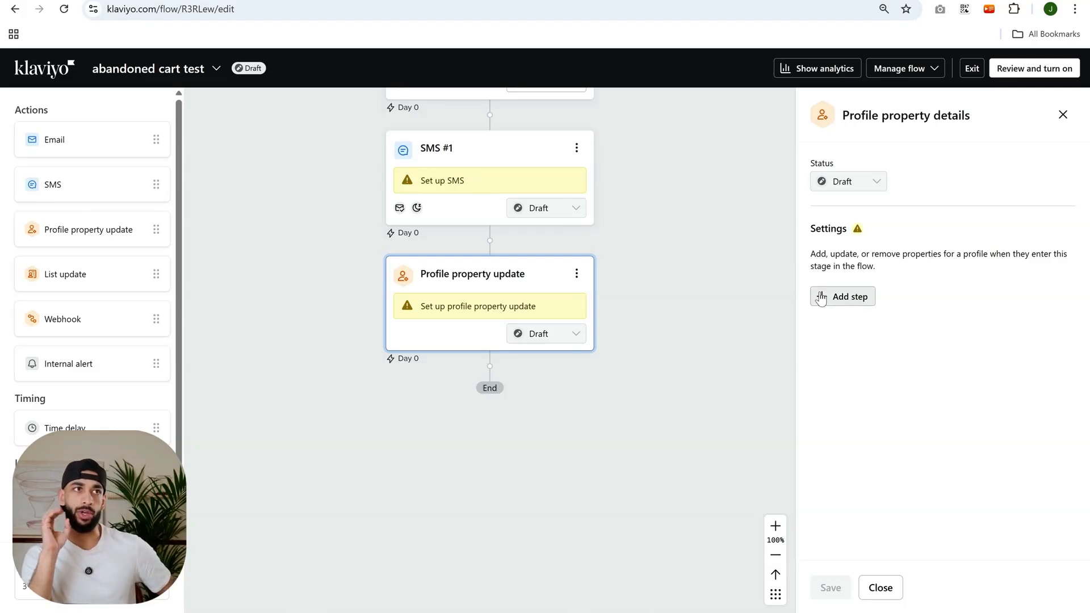
Add an Update existing property step to the profile property update and look through the selectable properties
left_click(577, 274)
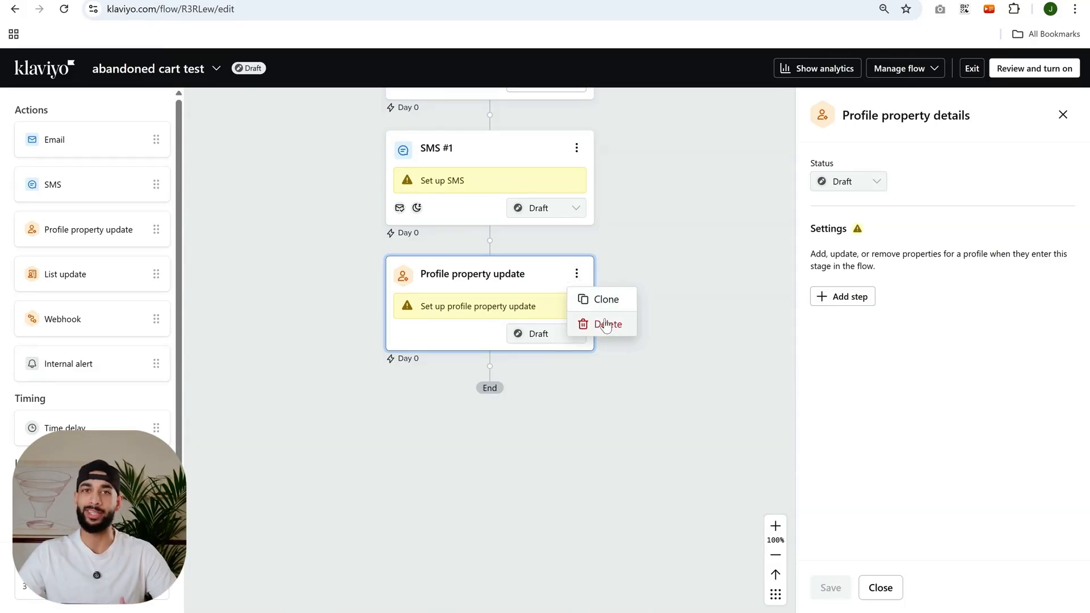
left_click(510, 296)
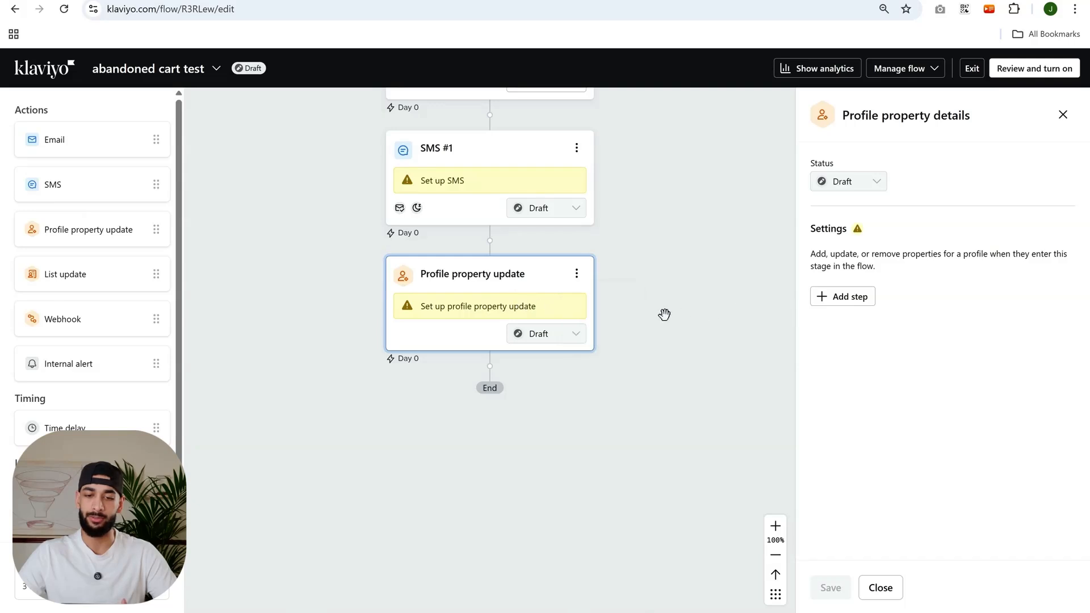
scroll(636, 335, "up", 2)
scroll(479, 427, "down", 2)
left_click(846, 296)
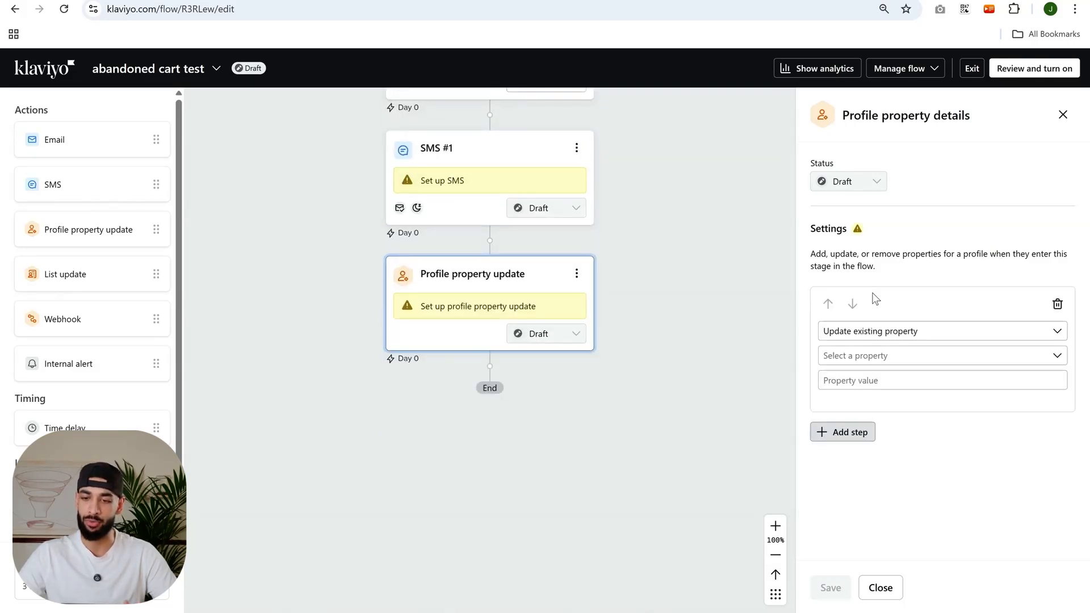
left_click(880, 331)
left_click(885, 353)
left_click(883, 356)
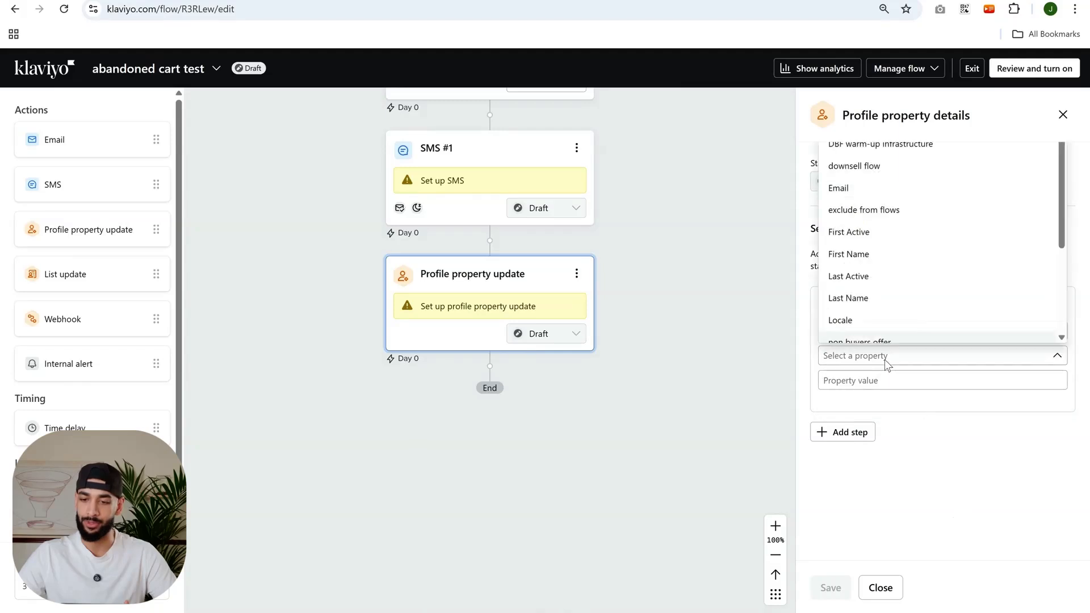
Delete the profile property update from the flow
key("Delete")
left_click(689, 381)
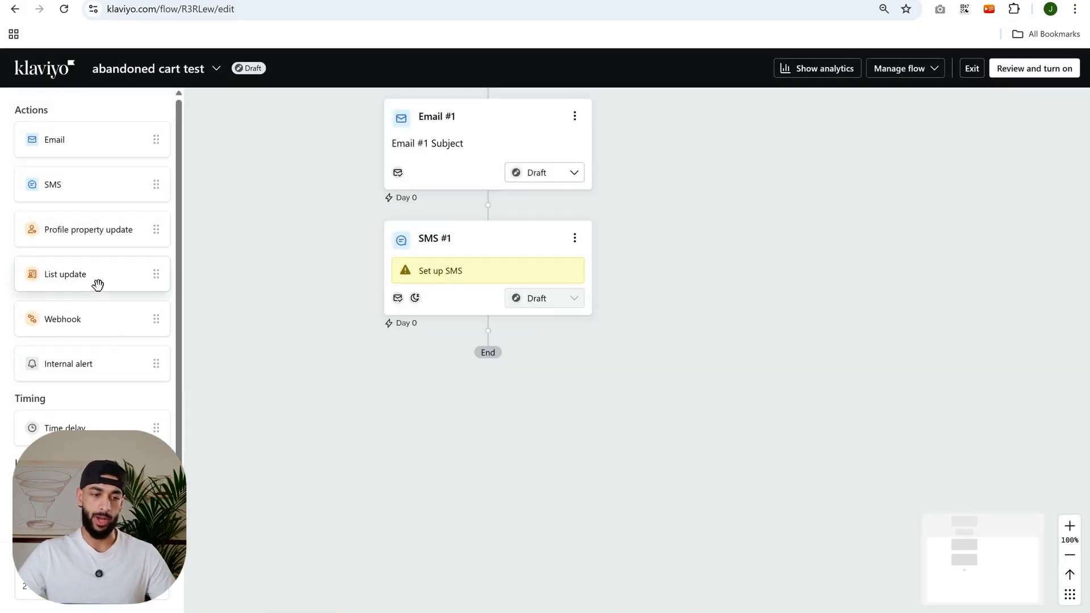
Insert a time delay between the first email and the SMS, and enter 2 days as its length
scroll(96, 283, "down", 1)
left_click_drag(85, 400, 514, 225)
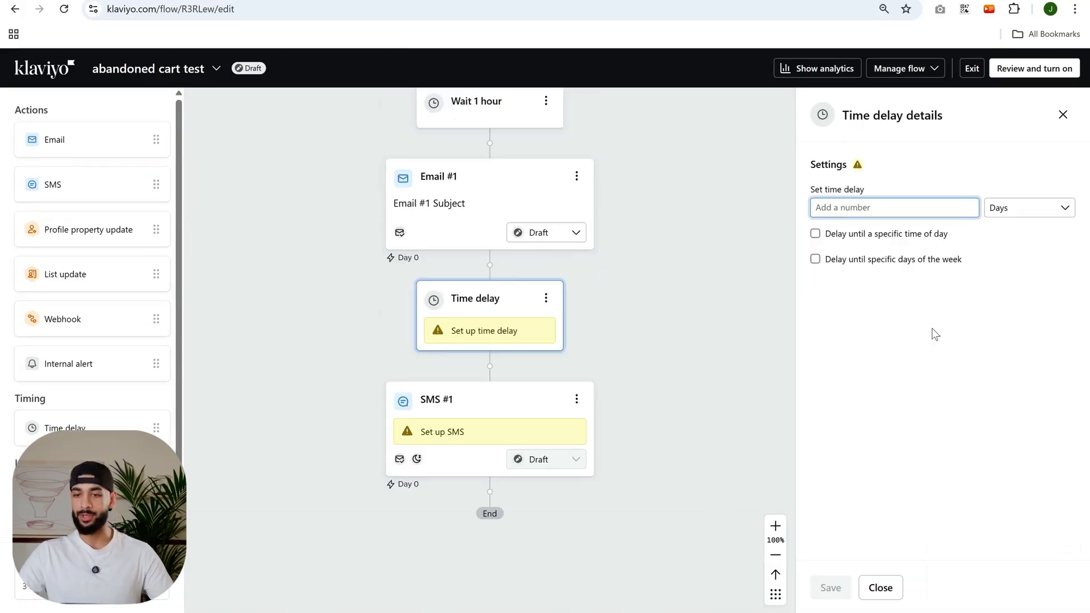
left_click(1055, 209)
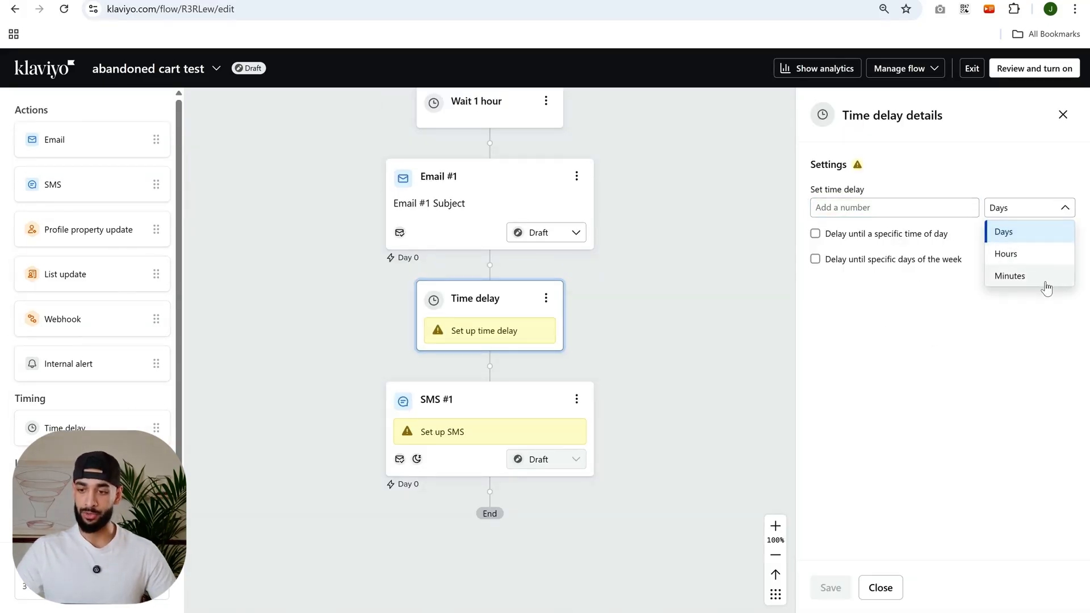
left_click(954, 214)
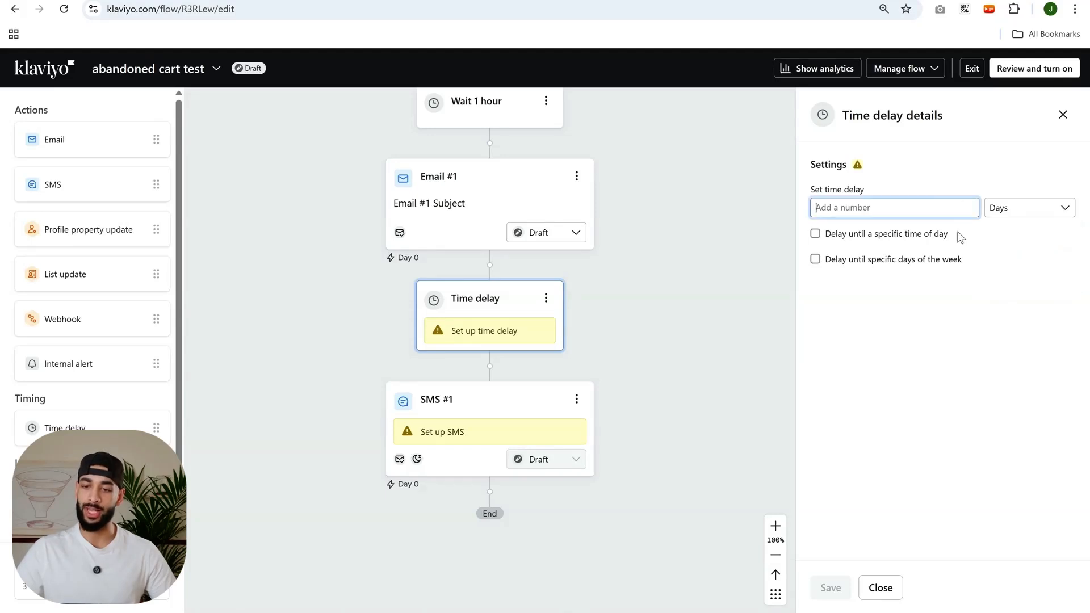
type("2")
Enable Delay until a specific time of day and look through the time and timezone choices without selecting any
left_click(890, 279)
left_click(914, 236)
left_click(914, 238)
left_click(914, 238)
left_click(911, 267)
left_click(988, 268)
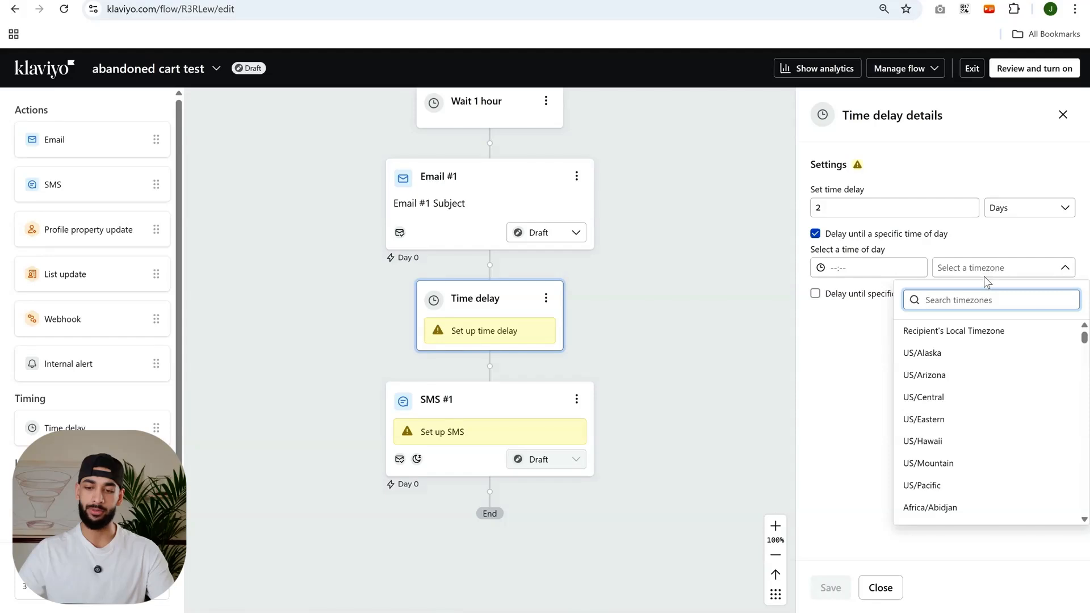
left_click(867, 394)
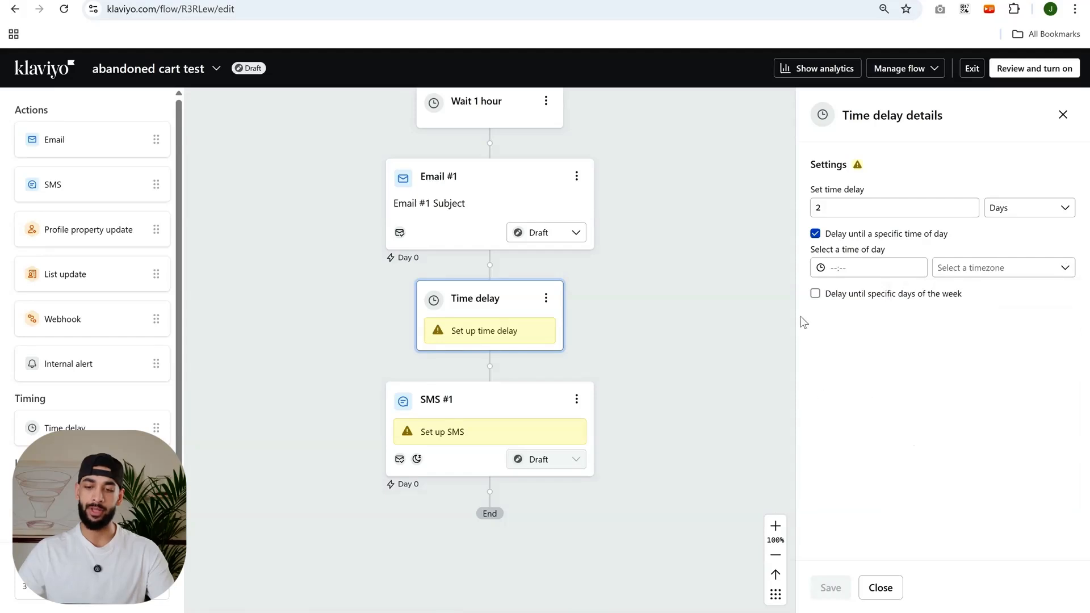
Try Delay until specific days of the week, turn both delay options off again and close the time delay's details without saving
left_click(847, 296)
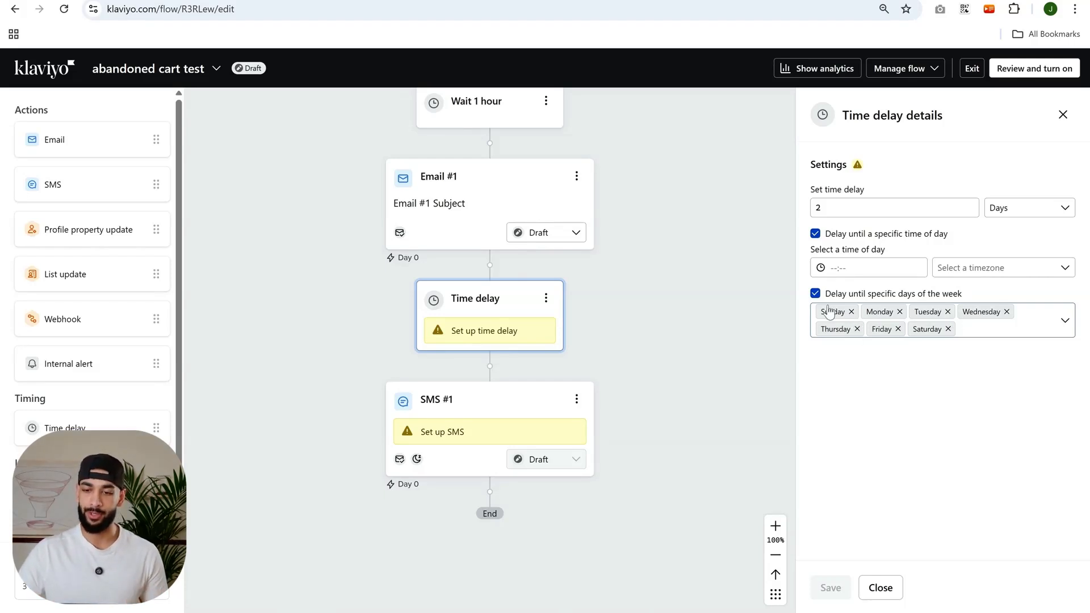
left_click(844, 295)
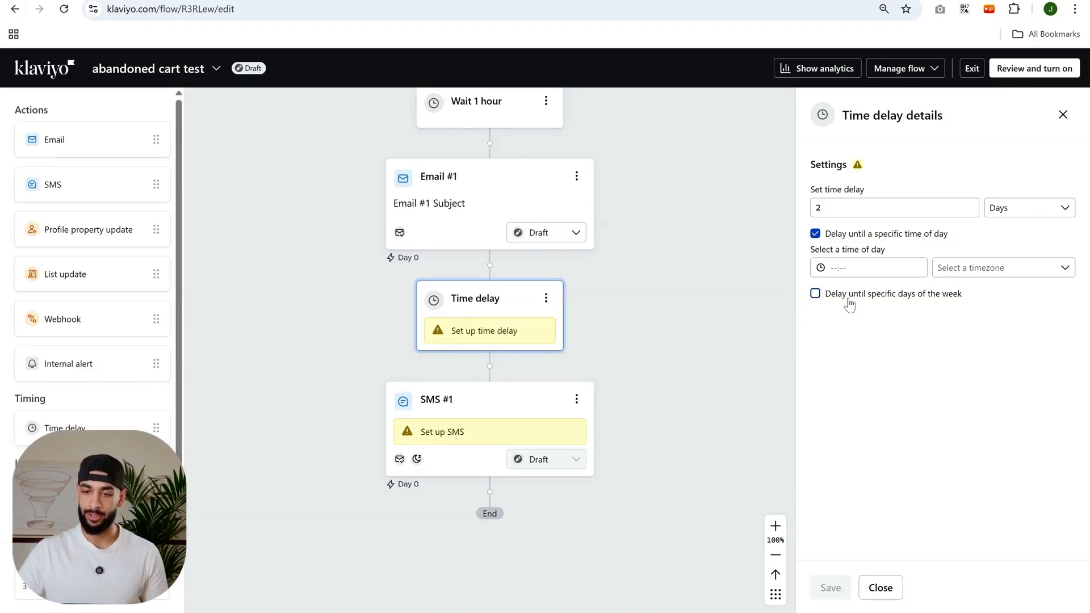
left_click(857, 238)
left_click(1063, 114)
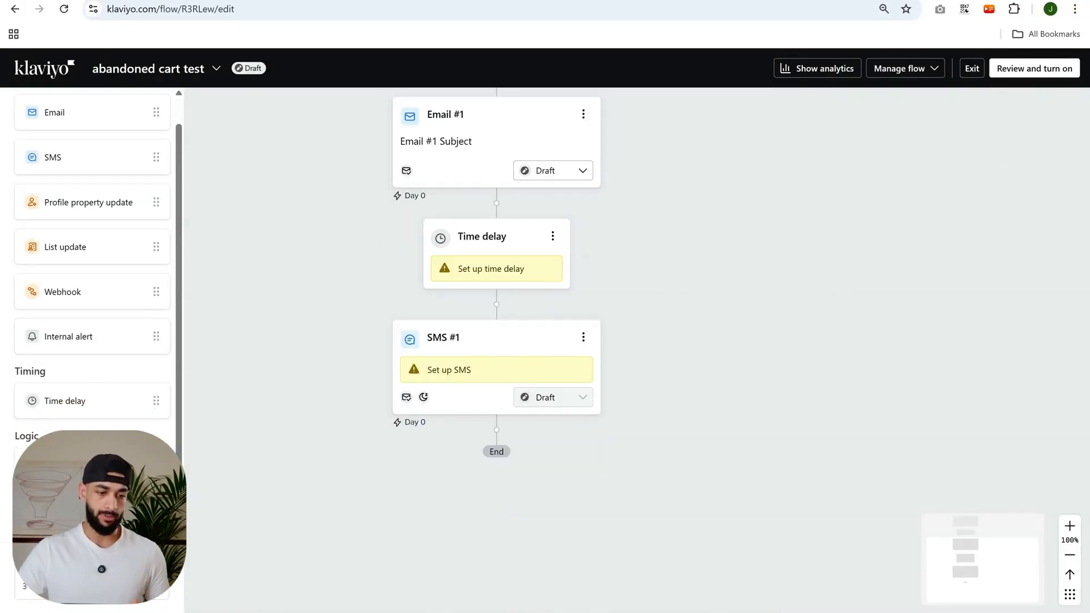
Add a conditional split after the SMS and open its details, showing the Yes and No branches
left_click_drag(85, 464, 488, 478)
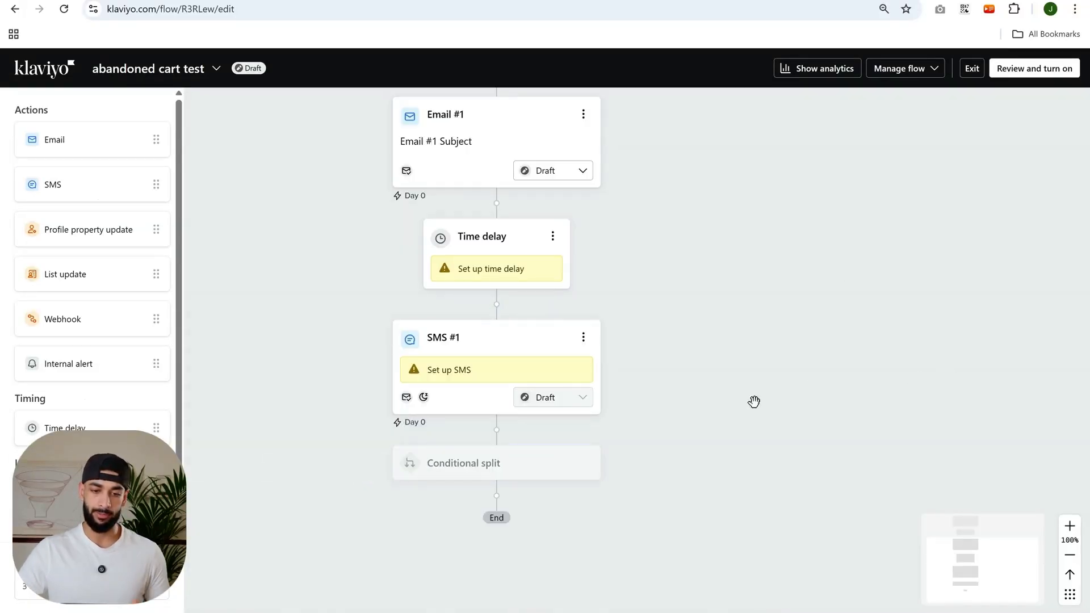
scroll(509, 419, "down", 3)
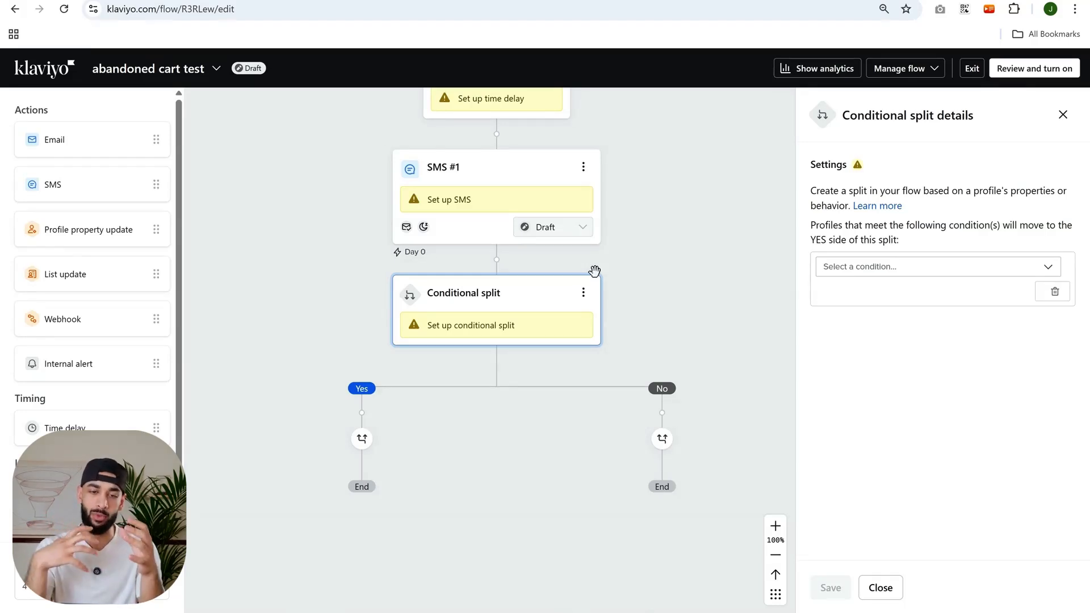
left_click(555, 333)
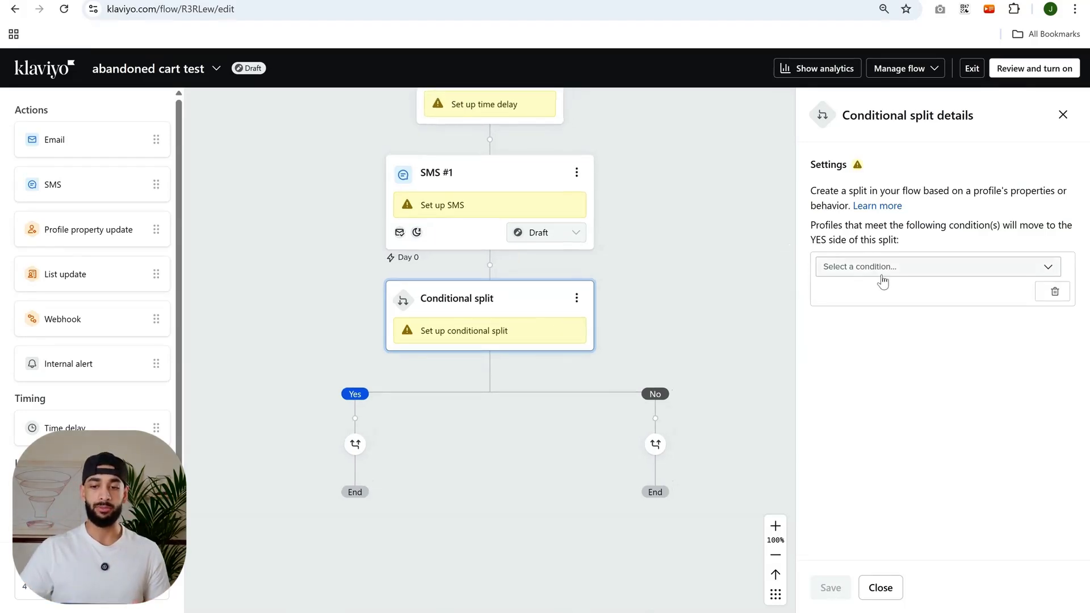
left_click_drag(690, 328, 596, 241)
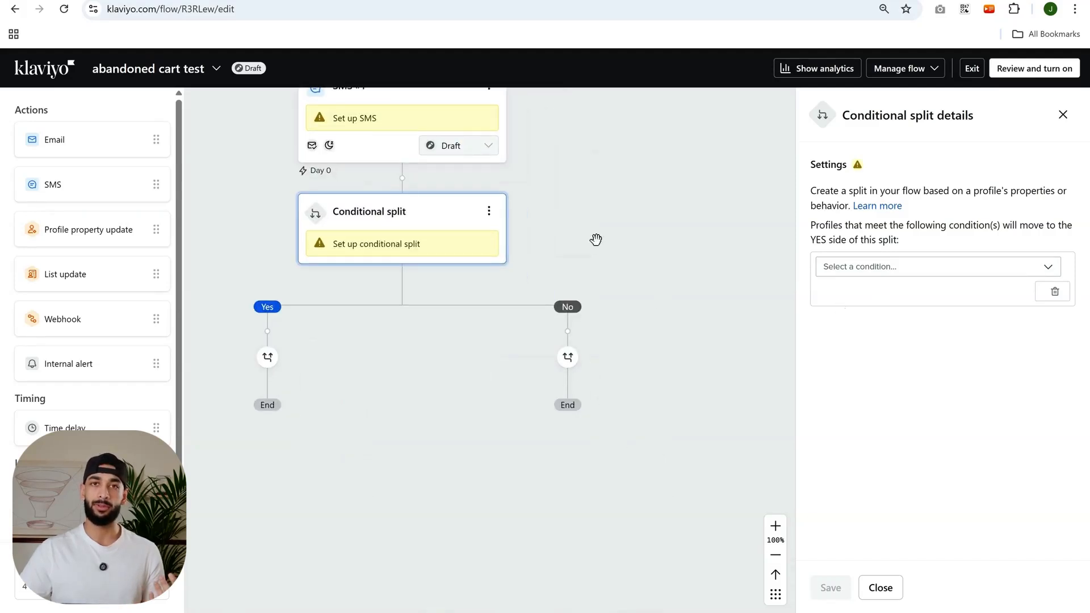
Try a Properties about someone condition on the conditional split with popup question equals, leaving the dimension value empty
left_click(856, 266)
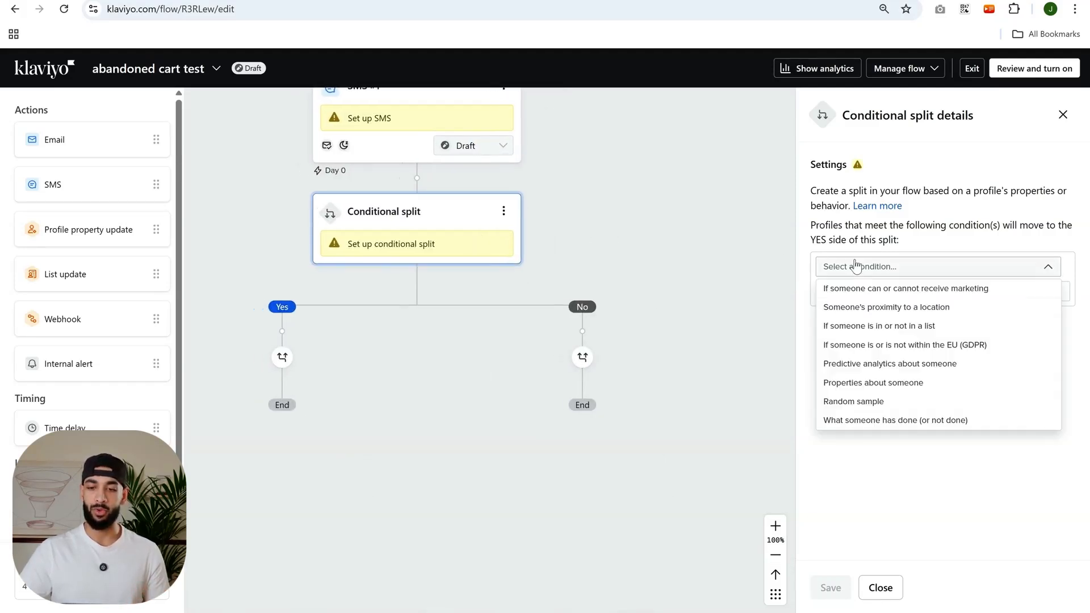
left_click(879, 381)
left_click(887, 300)
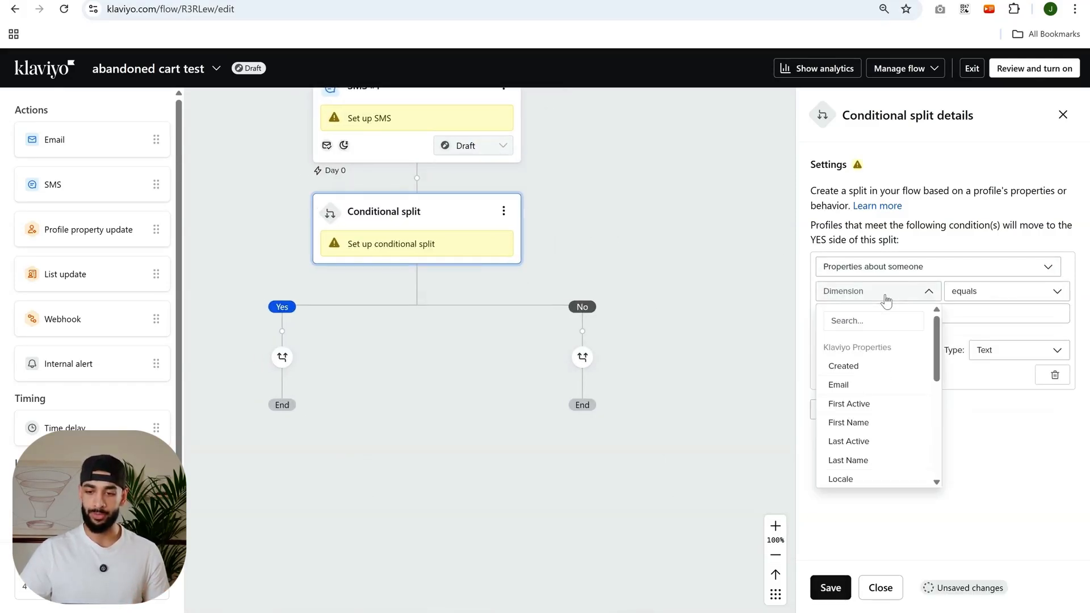
left_click(882, 322)
type("pop")
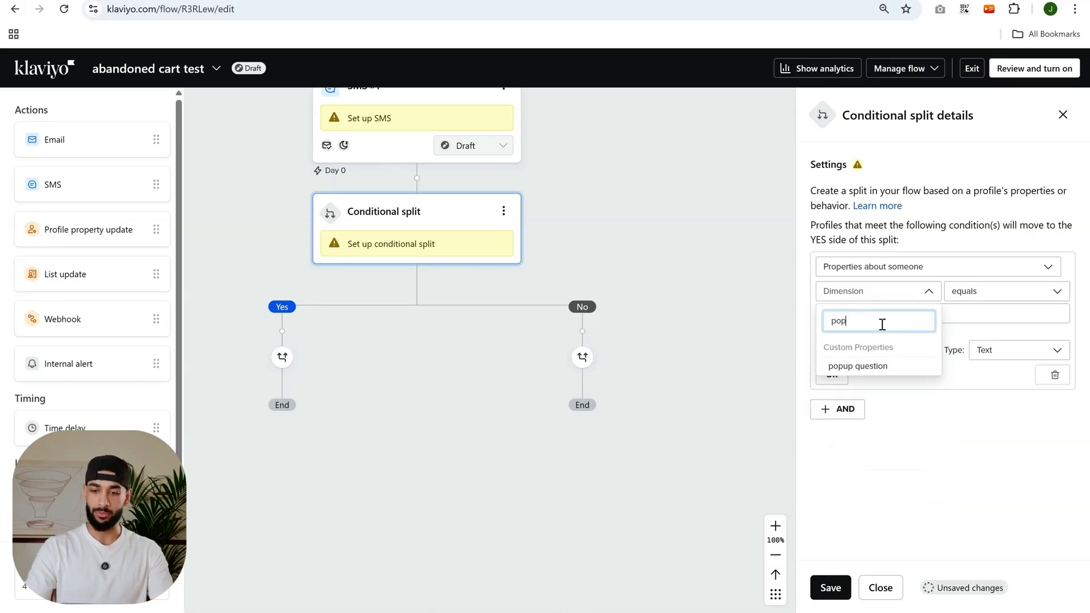
left_click(858, 366)
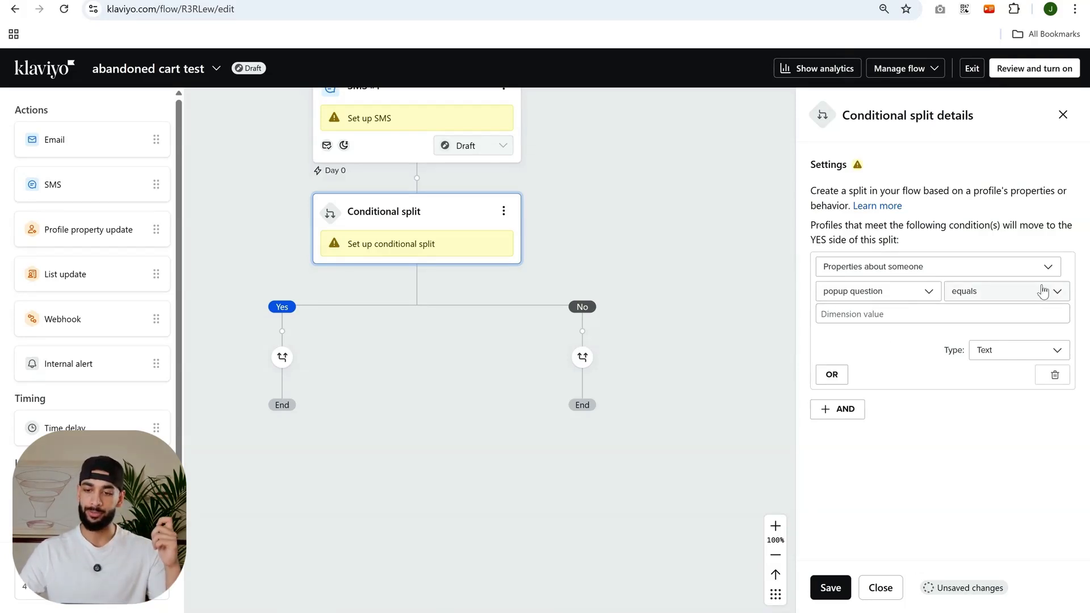
left_click(1022, 316)
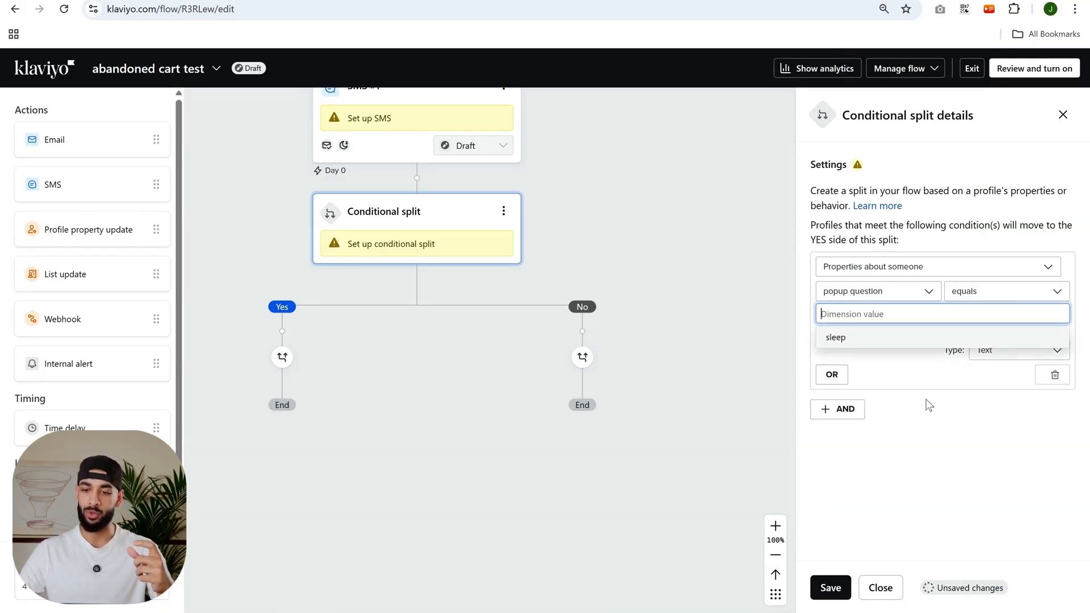
left_click(905, 314)
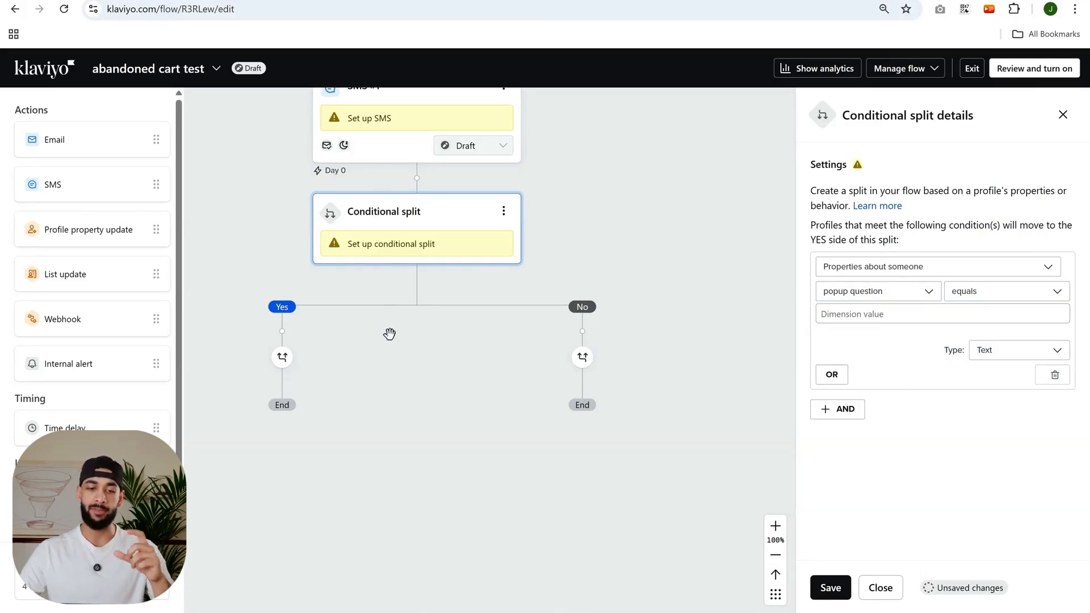
Add a second conditional split on the No branch of the first split
left_click_drag(344, 371, 458, 410)
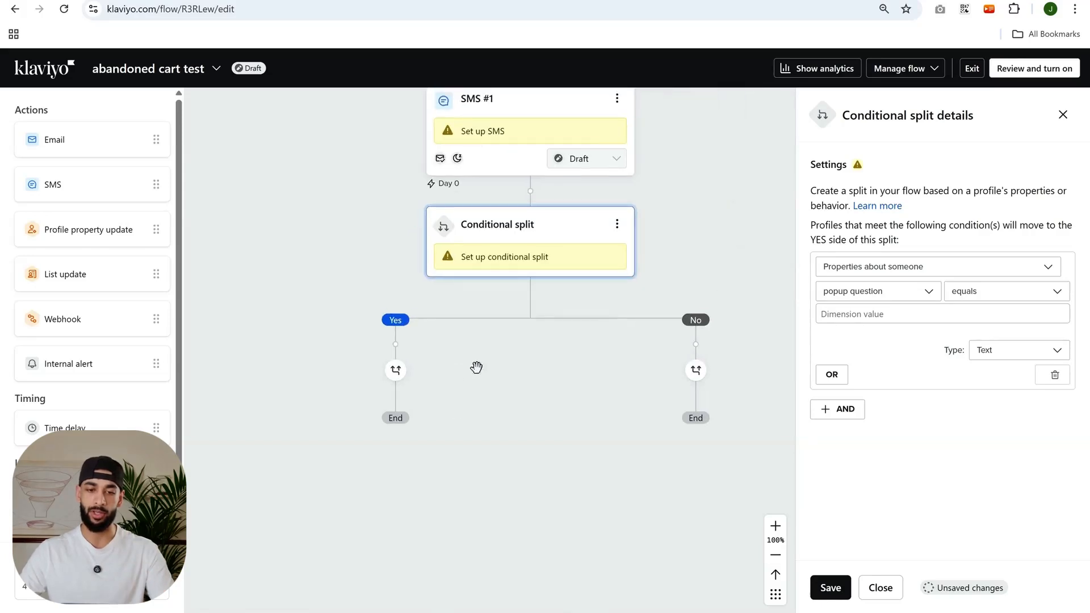
left_click_drag(458, 355, 386, 327)
left_click_drag(658, 329, 553, 282)
scroll(96, 466, "down", 1)
left_click_drag(97, 465, 526, 250)
Try a Properties about someone condition on the second split, choosing popup question as the dimension
left_click(917, 268)
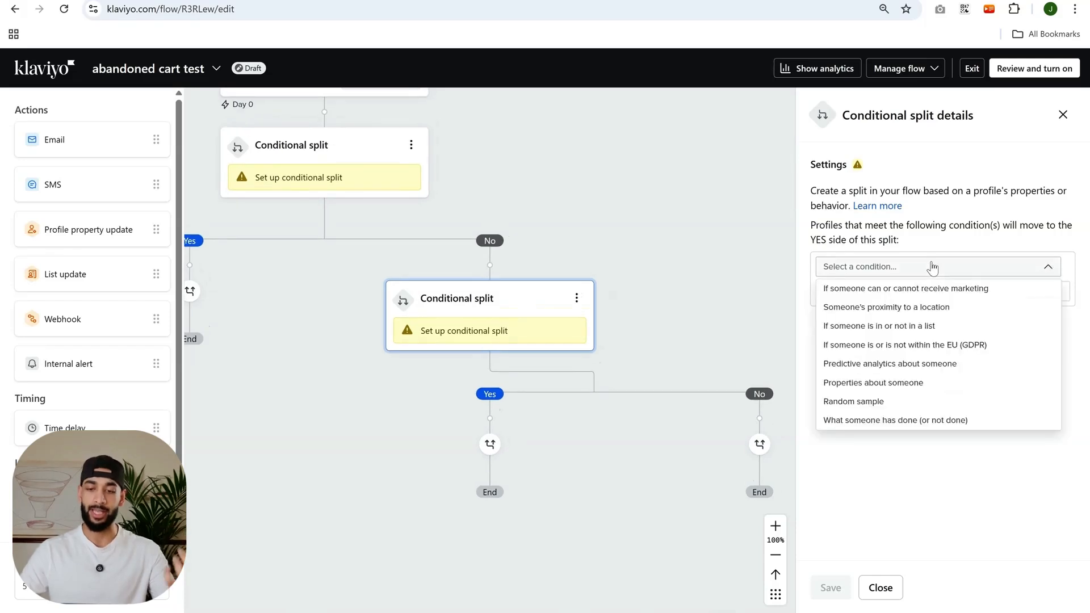
left_click(906, 384)
left_click(907, 291)
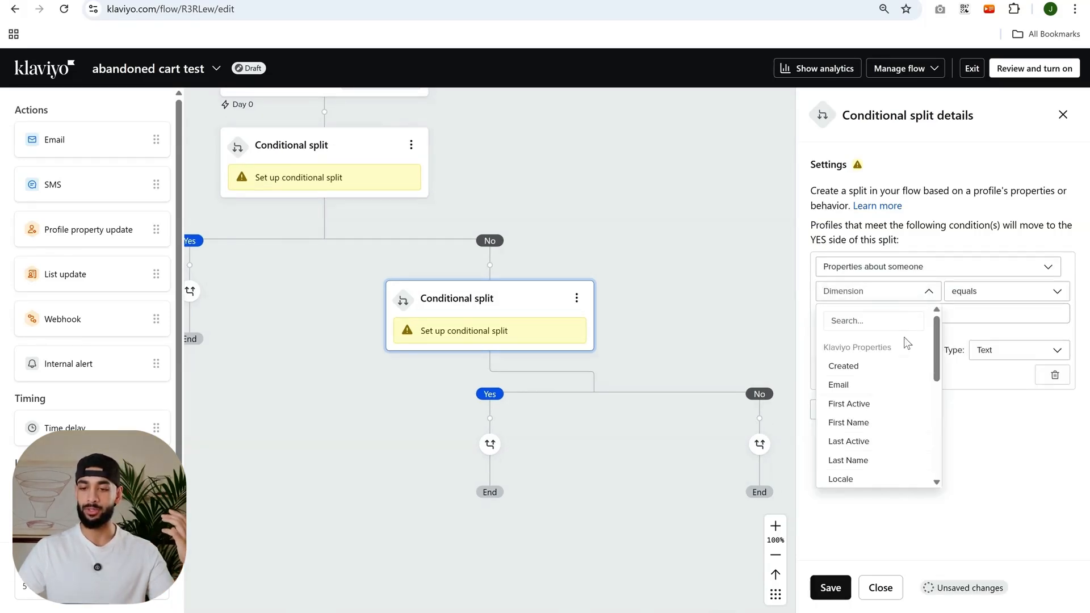
type("pop")
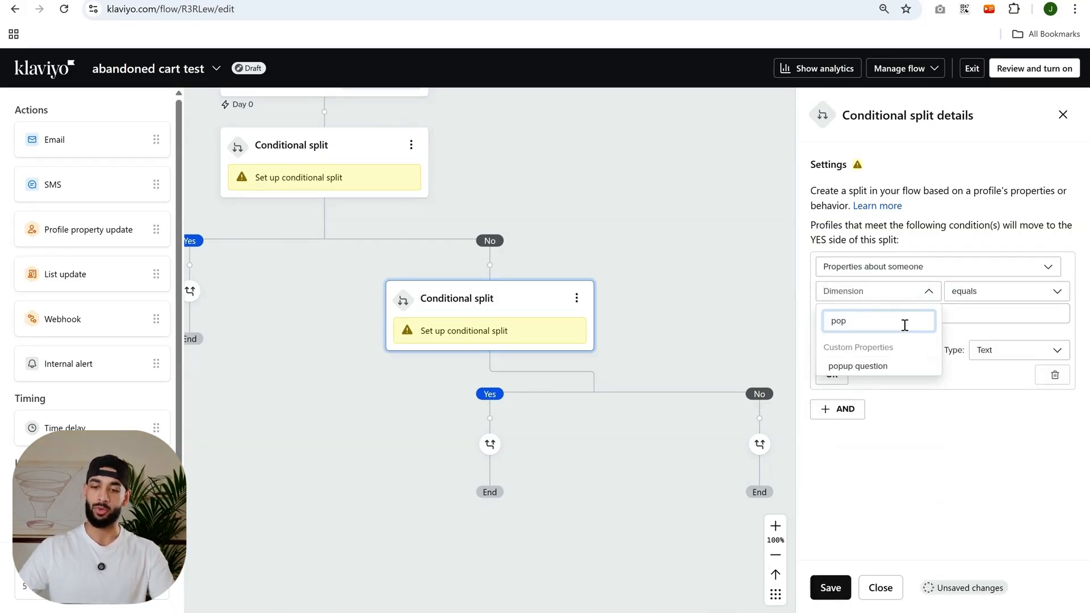
left_click(900, 366)
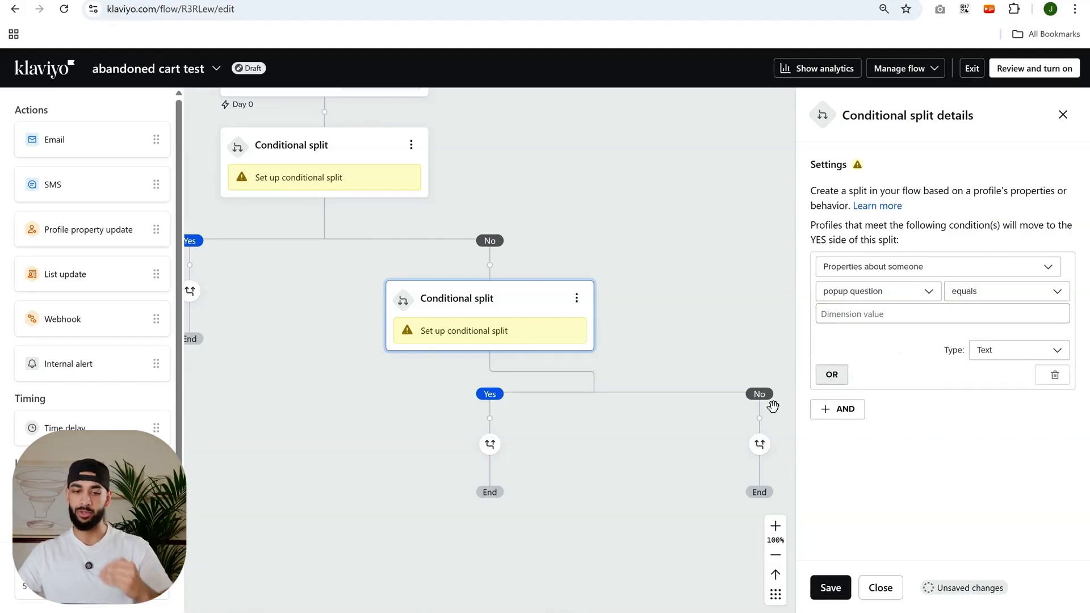
Add a third conditional split on the second split's No branch and close its details
left_click_drag(594, 470, 489, 369)
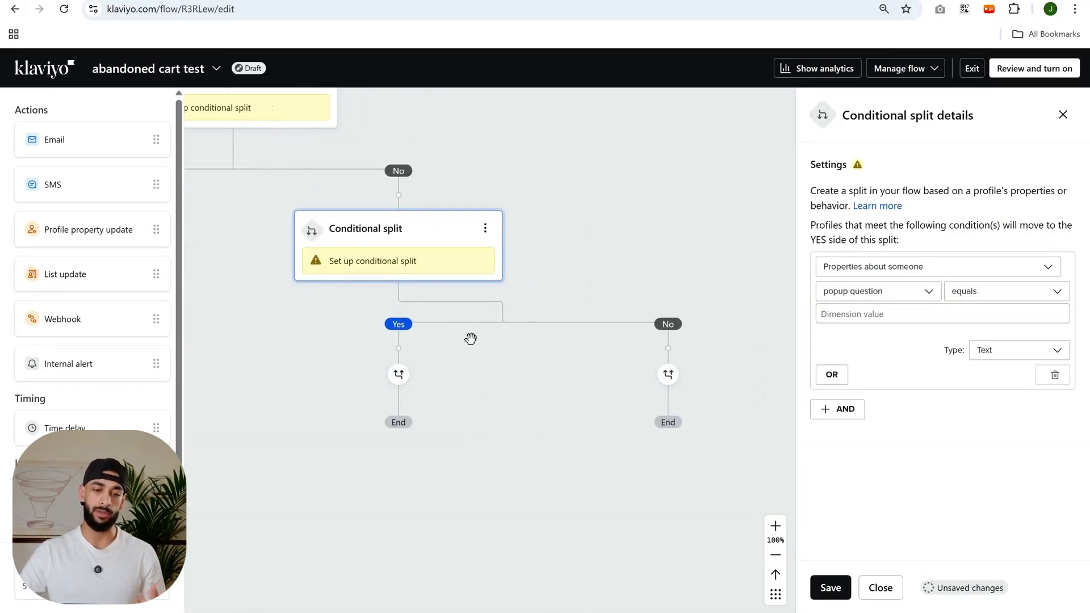
left_click_drag(673, 286, 610, 257)
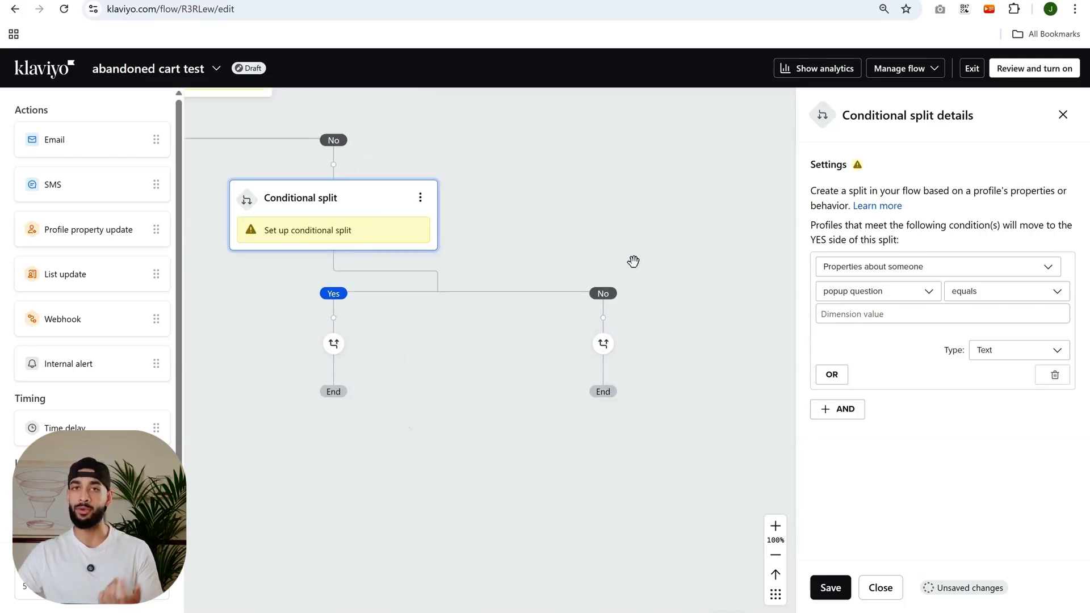
mouse_move(672, 221)
left_mouse_down()
mouse_move(720, 255)
mouse_move(686, 227)
left_mouse_up()
scroll(20, 416, "down", 1)
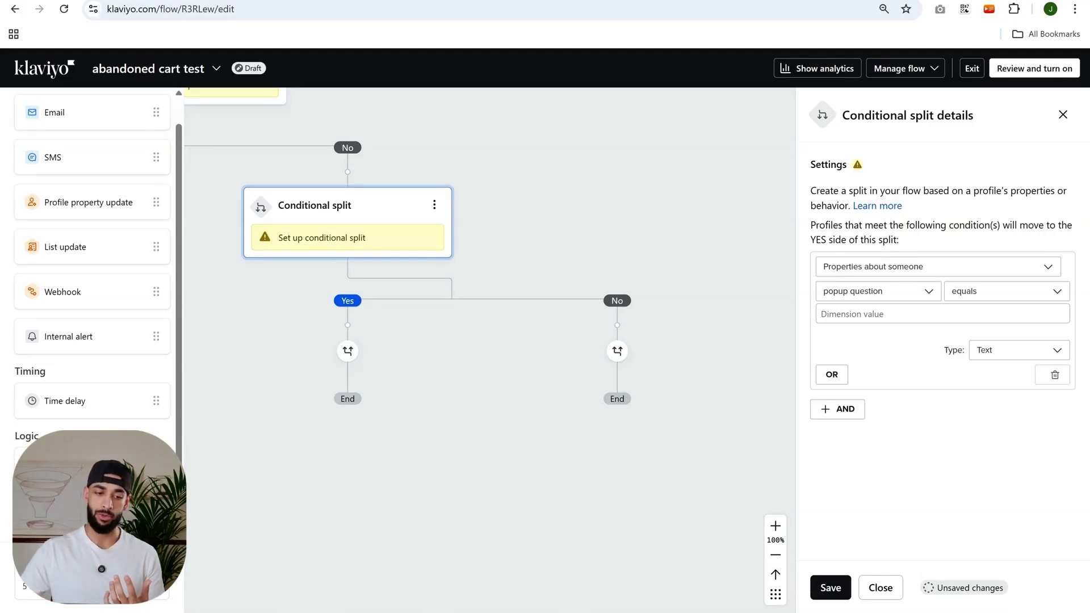
left_click_drag(79, 465, 629, 282)
left_click_drag(605, 236, 444, 96)
left_click_drag(649, 172, 584, 167)
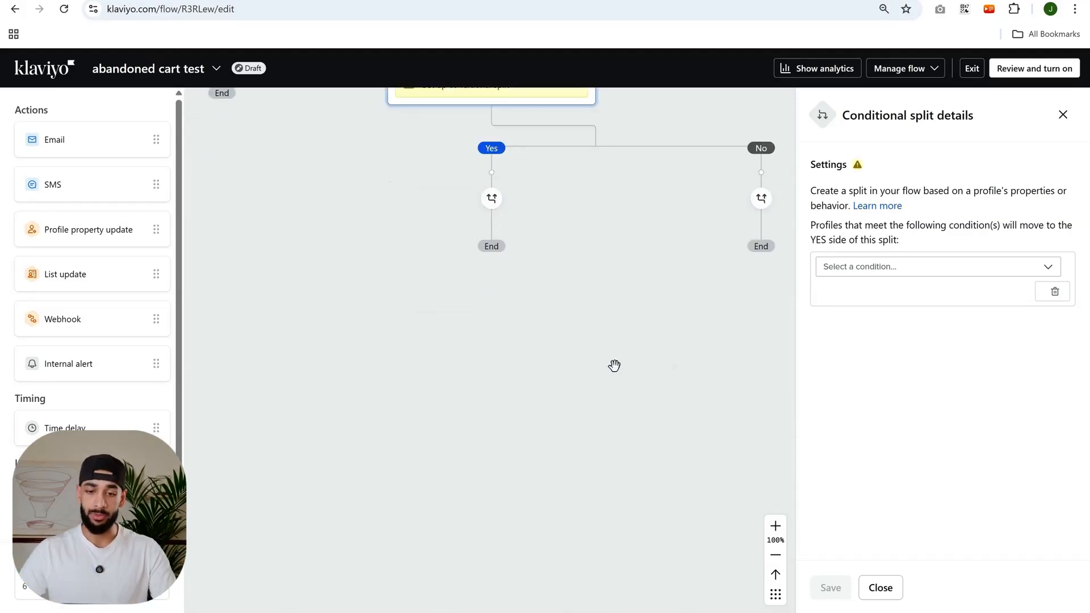
left_click_drag(613, 365, 613, 518)
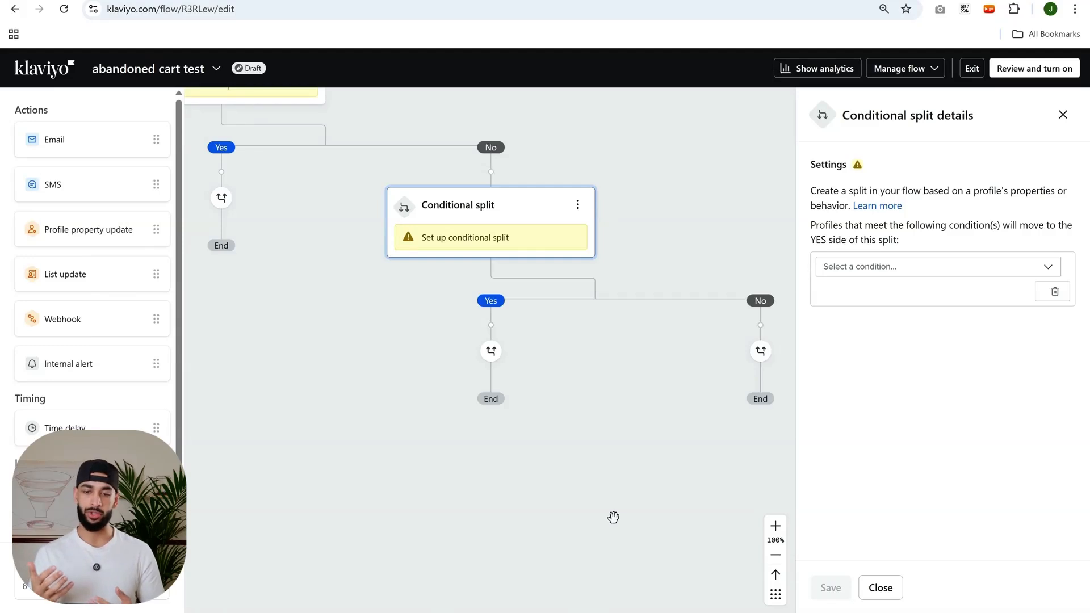
scroll(640, 467, "down", 5)
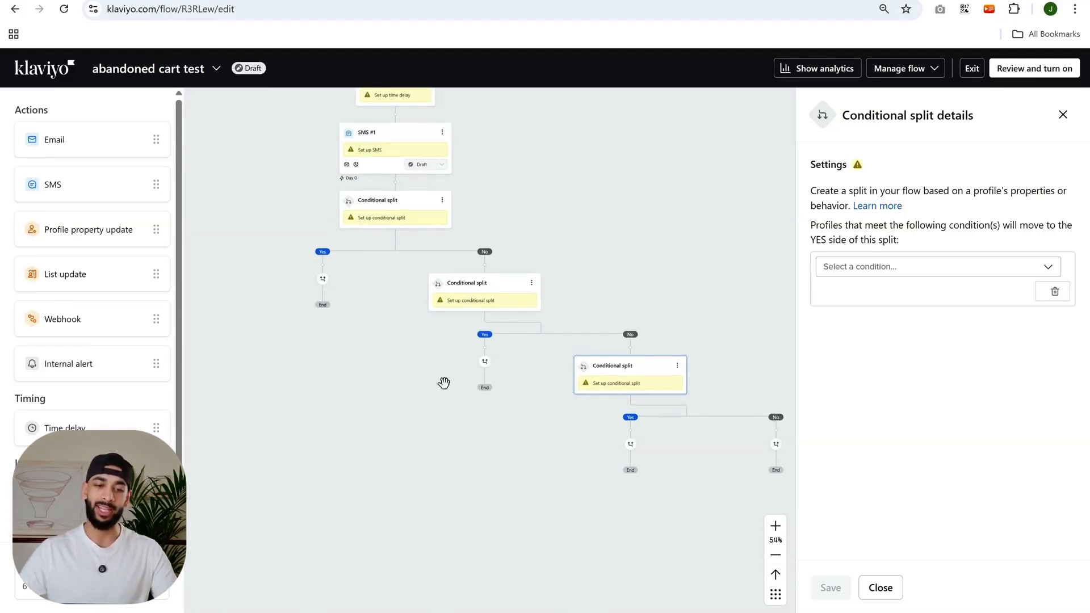
left_click_drag(687, 319, 589, 246)
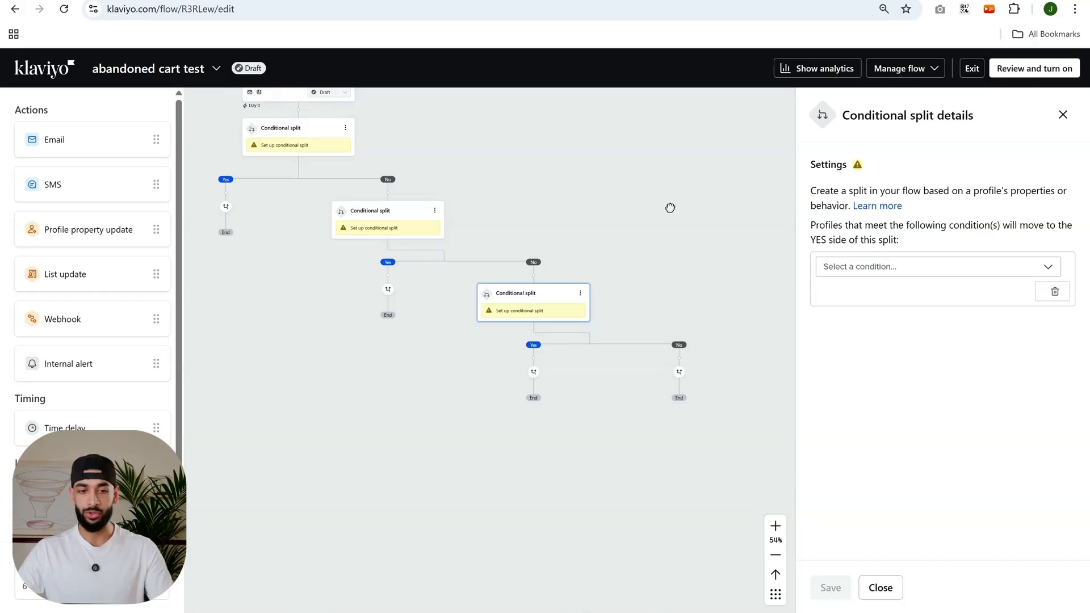
scroll(669, 206, "up", 3)
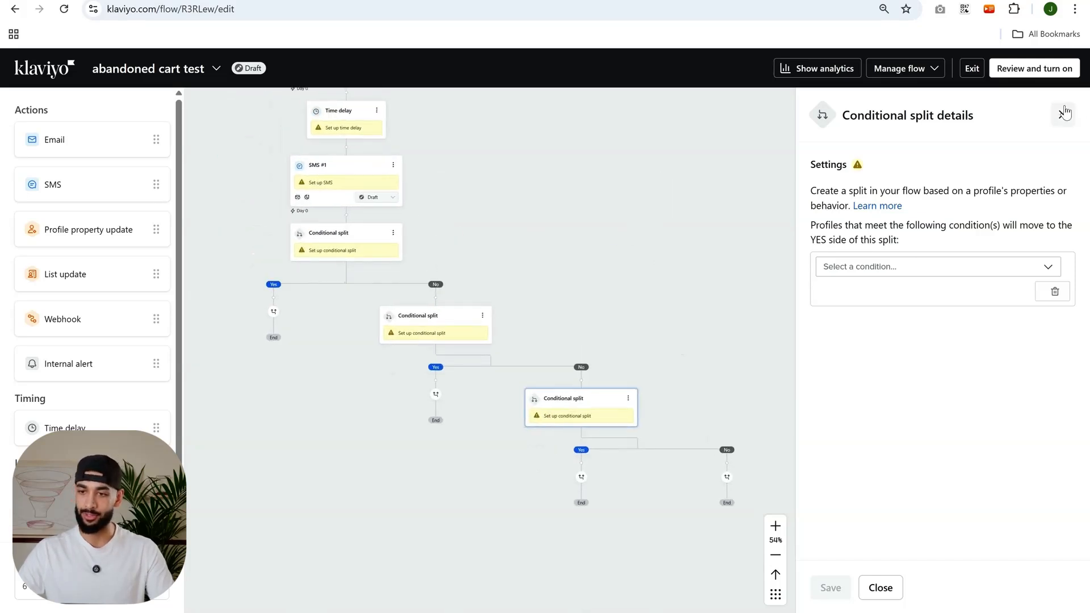
left_click(1063, 114)
Merge the Yes and No branches of all three conditional splits back into one common path
left_click_drag(774, 321, 803, 268)
left_click_drag(827, 405, 683, 408)
left_click_drag(680, 465, 531, 312)
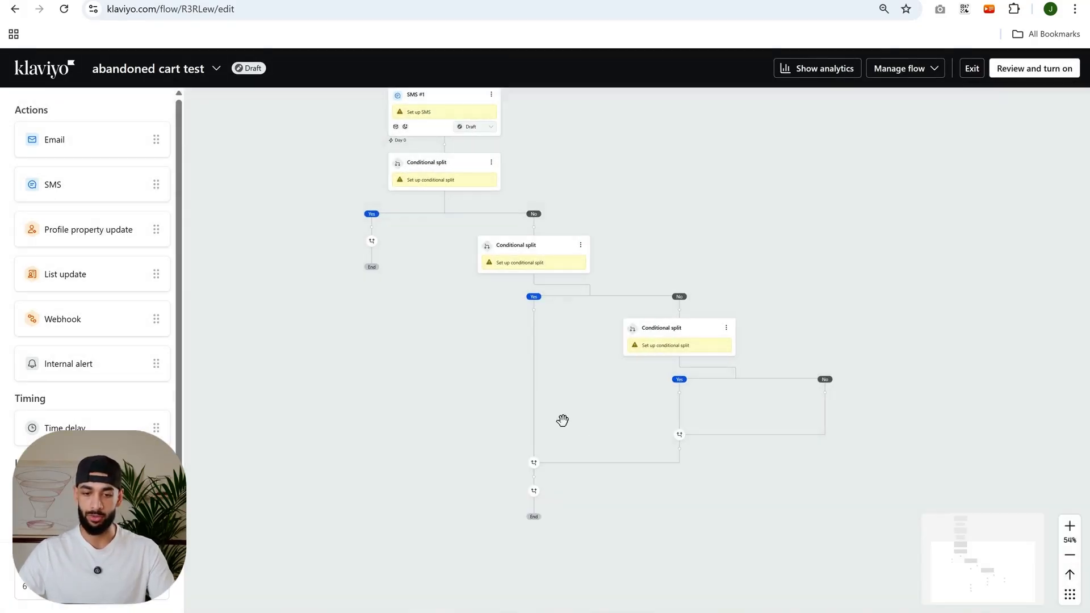
left_click_drag(534, 492, 359, 234)
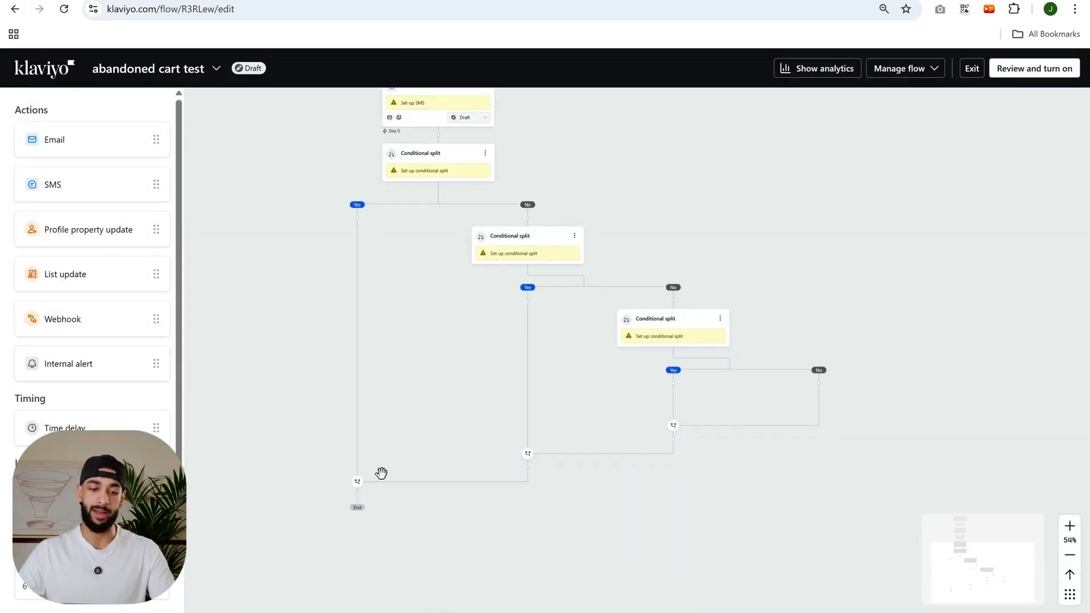
Add an email on the common path below the point where all branches rejoin
left_click_drag(67, 146, 360, 454)
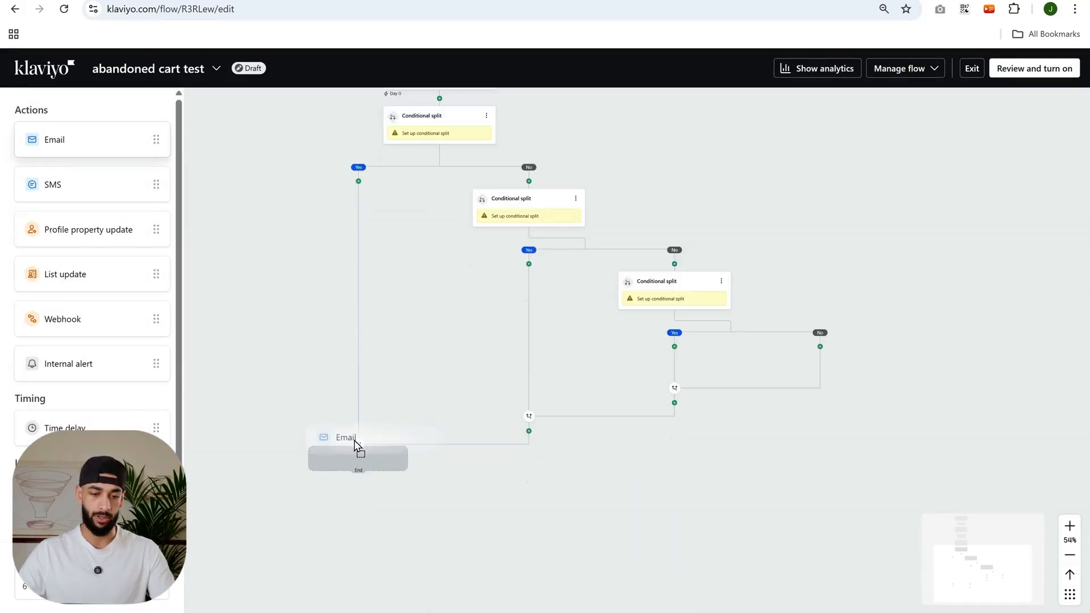
scroll(636, 480, "down", 3)
left_click_drag(790, 331, 773, 297)
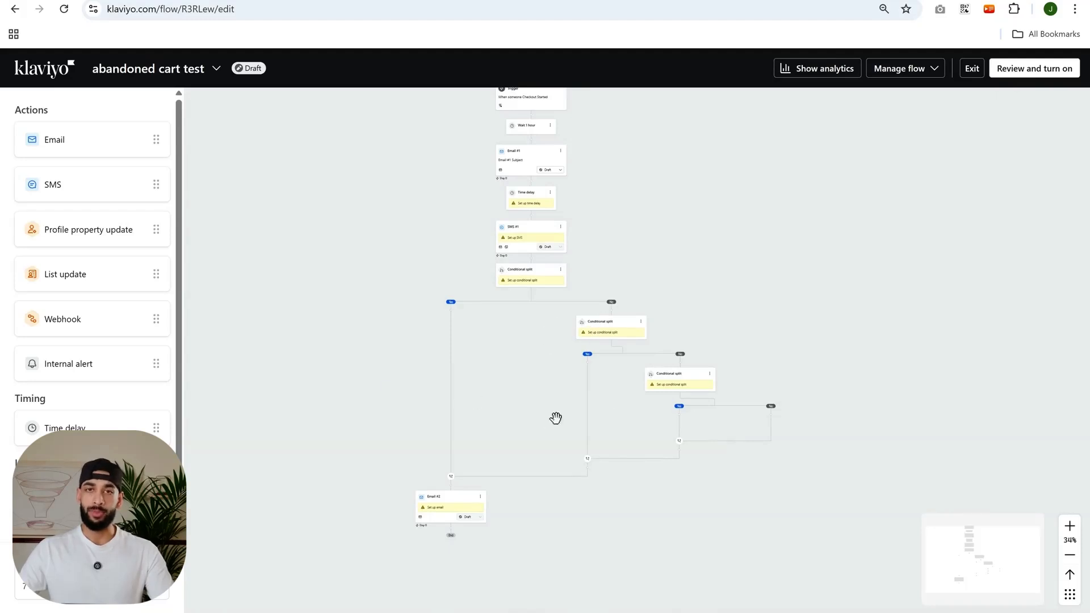
left_click_drag(536, 454, 472, 429)
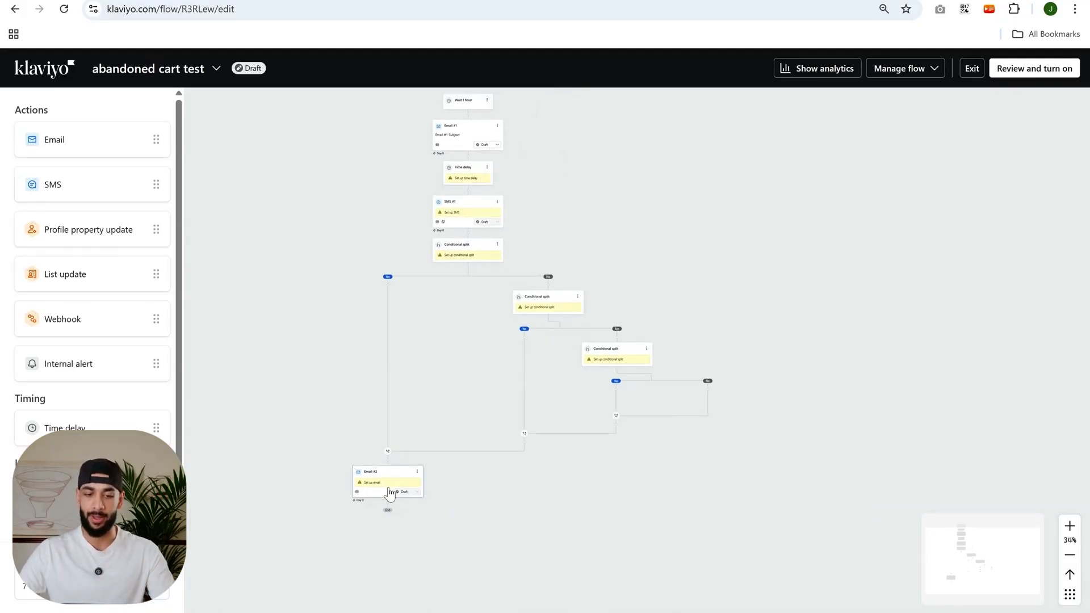
Examine how the Yes and No branches of the three splits rejoin above the shared email
scroll(479, 506, "up", 2)
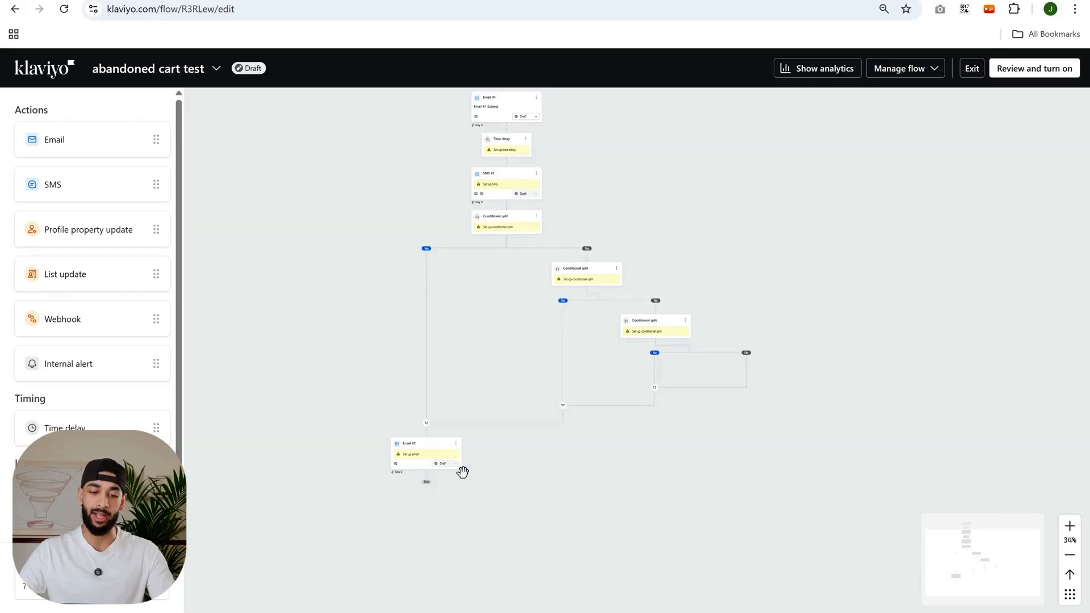
scroll(435, 474, "up", 3)
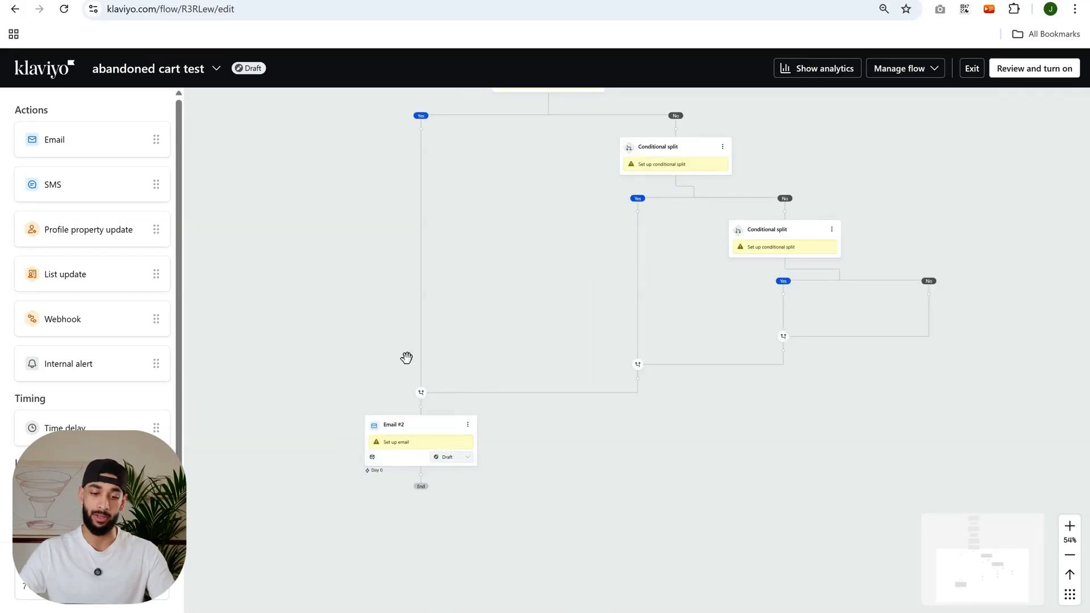
left_click_drag(619, 418, 621, 545)
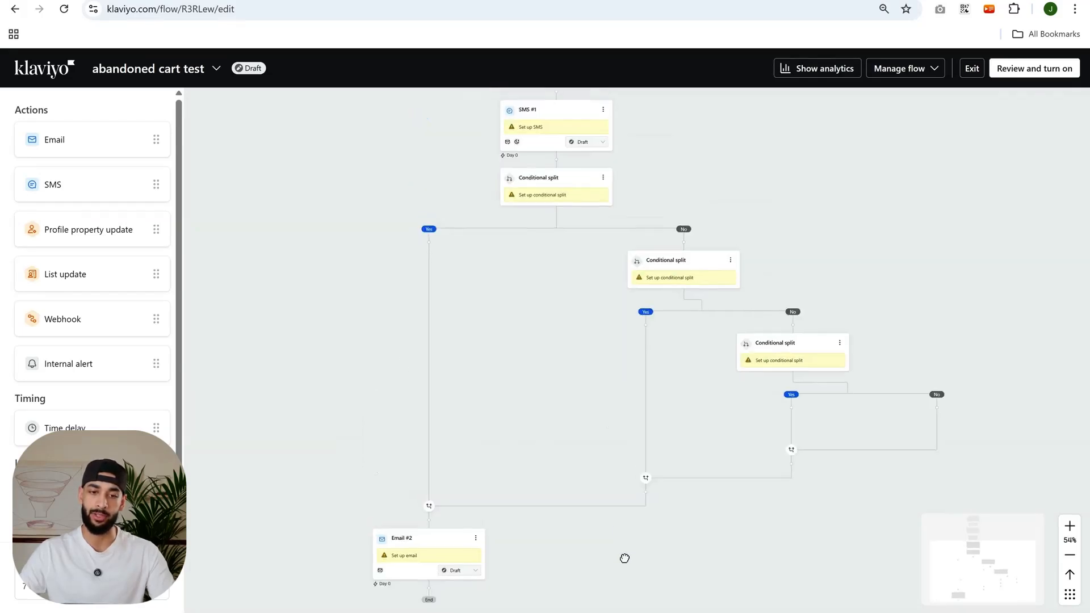
left_click_drag(608, 307, 548, 311)
left_click_drag(517, 456, 495, 448)
left_click_drag(608, 464, 632, 429)
left_click_drag(489, 420, 533, 434)
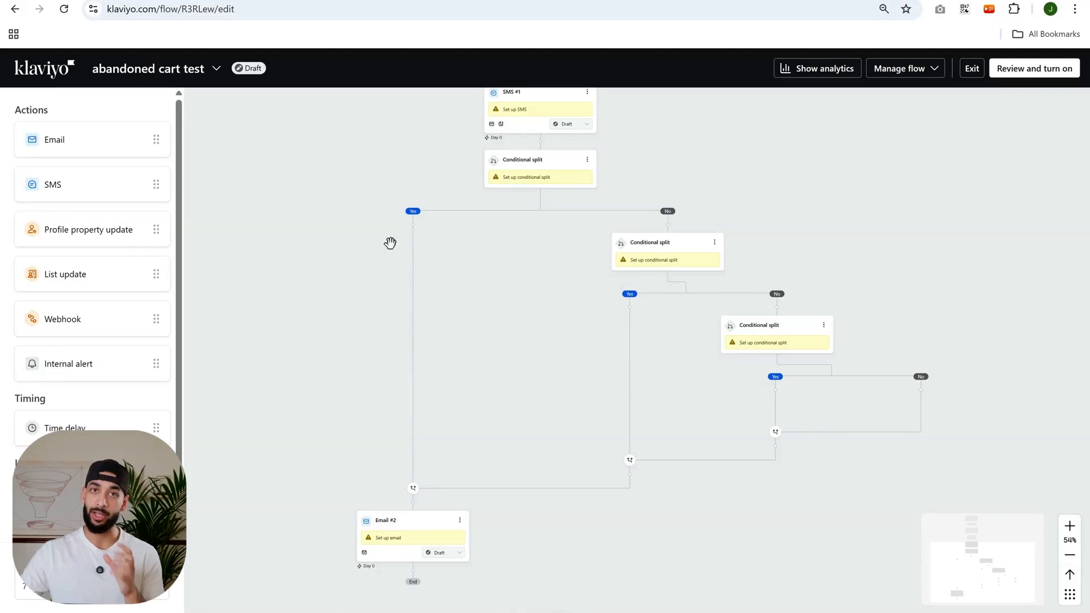
scroll(604, 552, "down", 3)
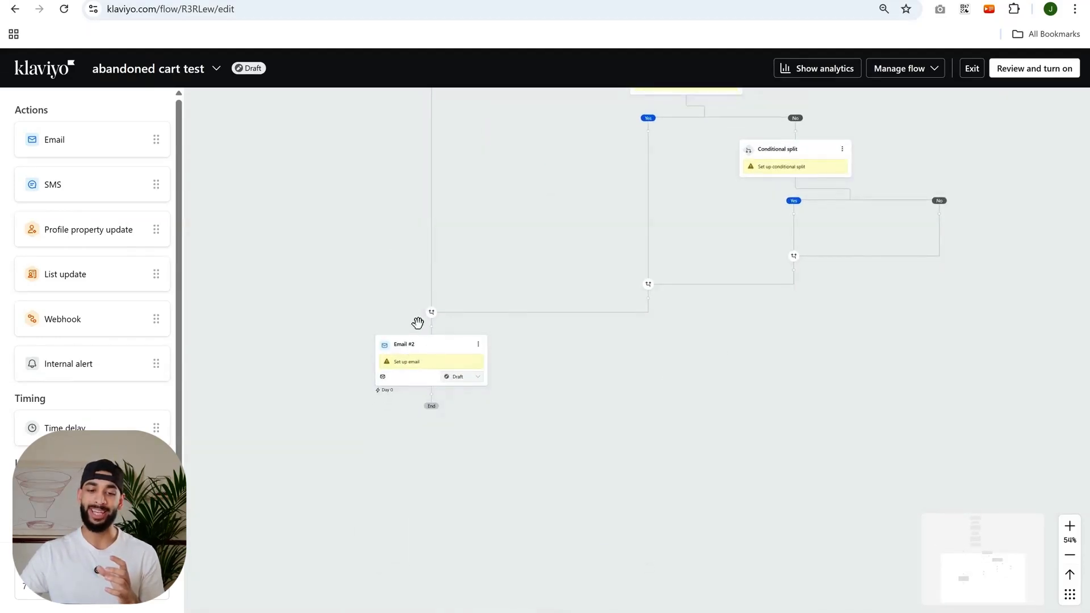
scroll(645, 369, "up", 4)
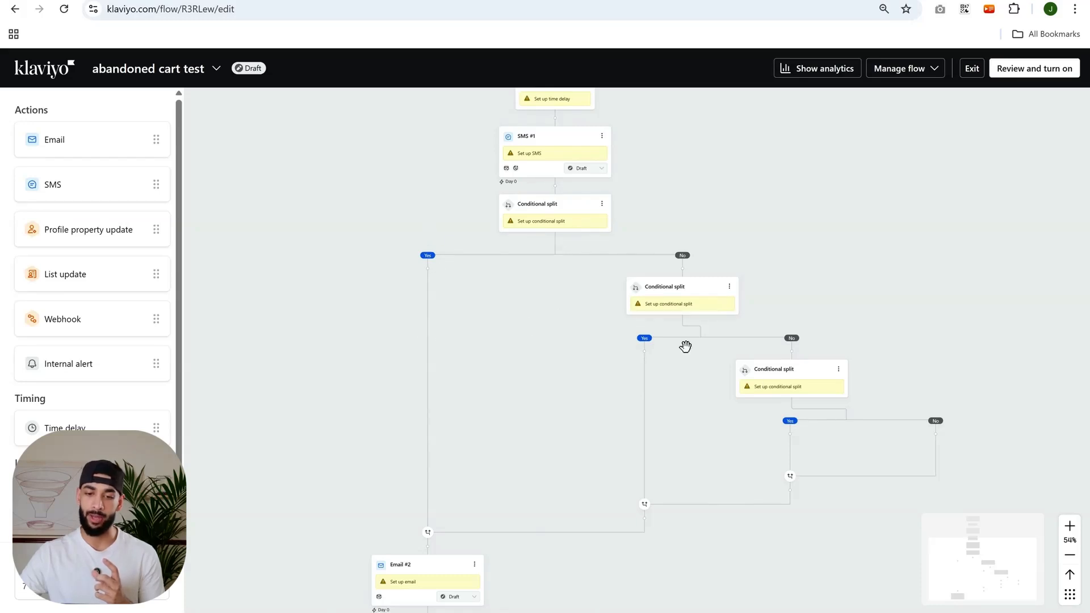
Add an email to the Yes branch of the first split and another to the Yes branch of the second split
left_click_drag(72, 151, 410, 281)
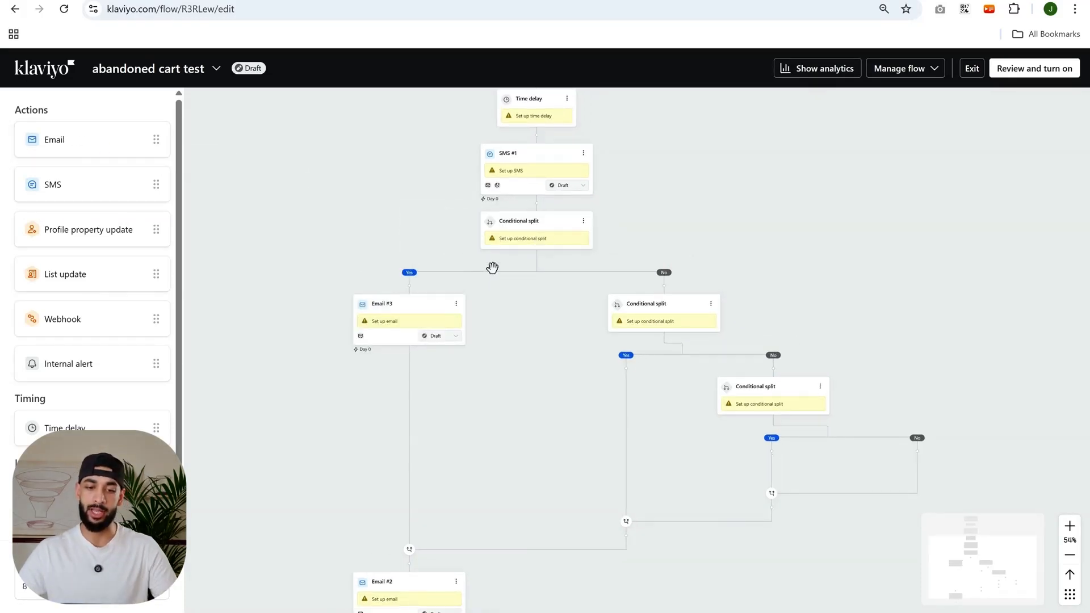
scroll(492, 268, "up", 1)
left_click_drag(600, 410, 505, 333)
left_click_drag(88, 152, 581, 251)
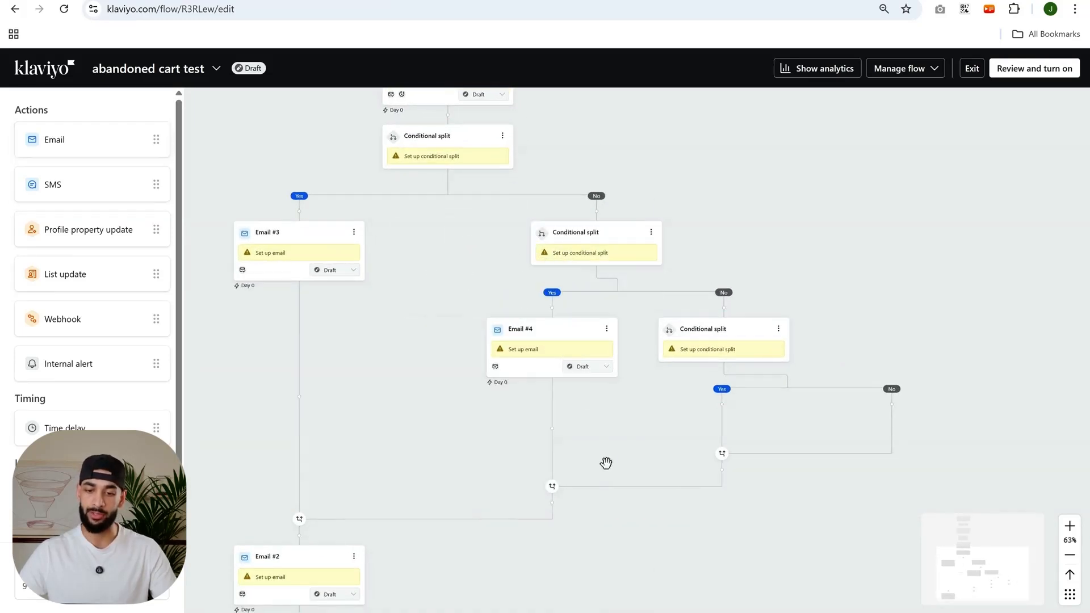
Add one email to the Yes branch and one to the No branch of the third conditional split
left_click_drag(606, 464, 510, 406)
left_click_drag(102, 153, 673, 348)
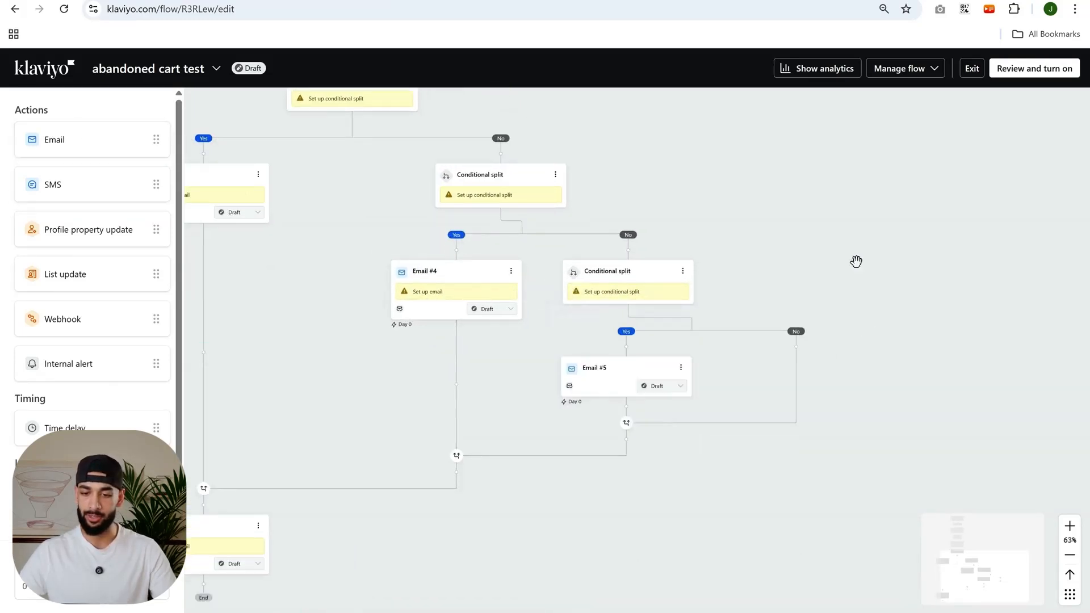
left_click_drag(74, 149, 860, 399)
scroll(915, 335, "down", 5)
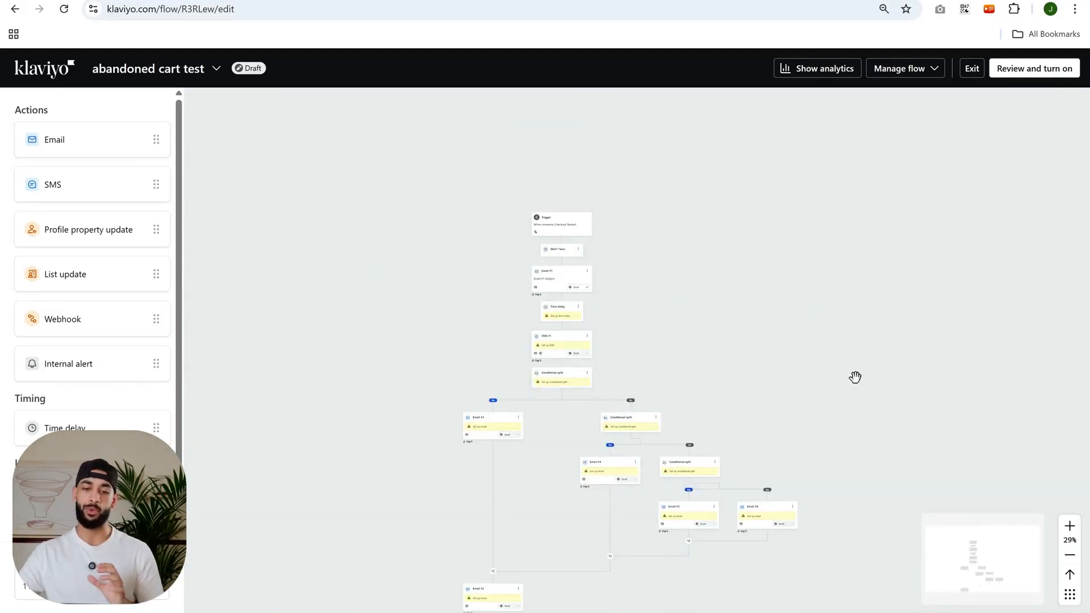
left_click_drag(849, 397, 830, 326)
scroll(155, 367, "down", 1)
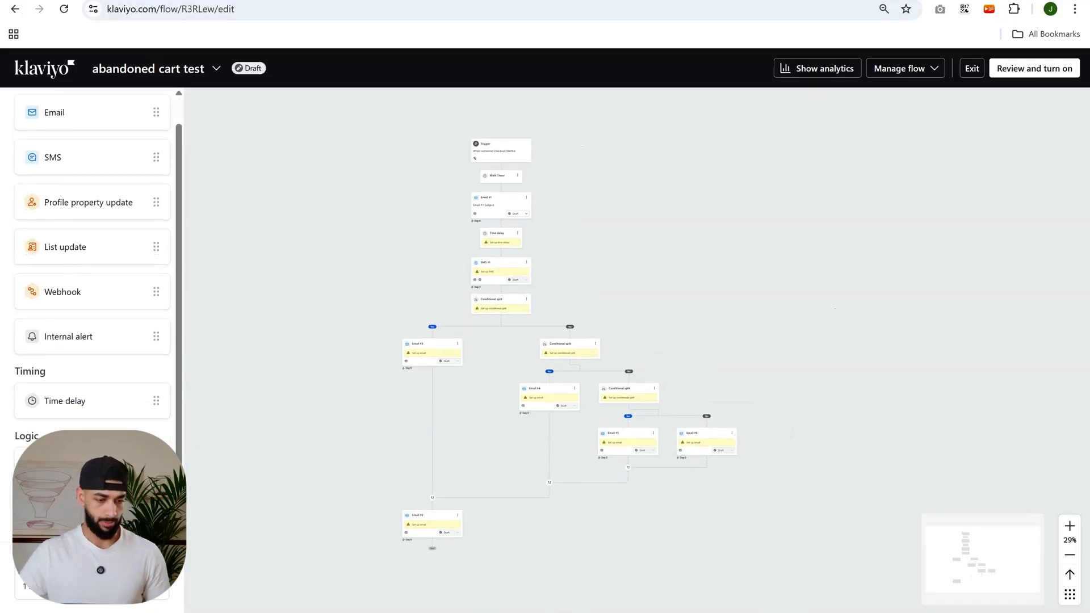
Review the complete abandoned cart flow from trigger to final email and check the flow management option for adding past profiles
left_click_drag(710, 350, 714, 277)
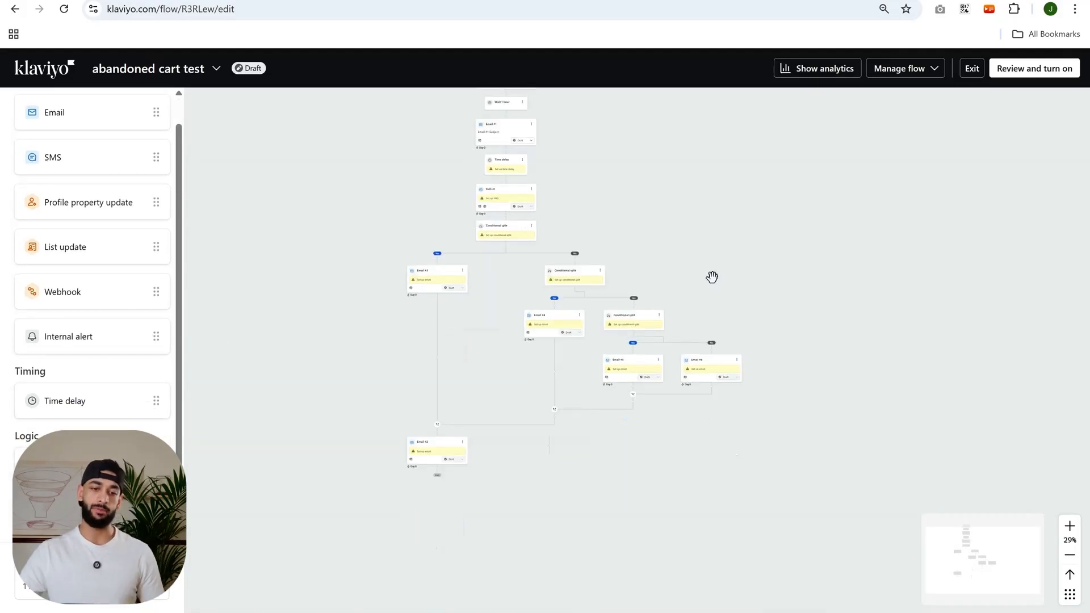
left_click(323, 1)
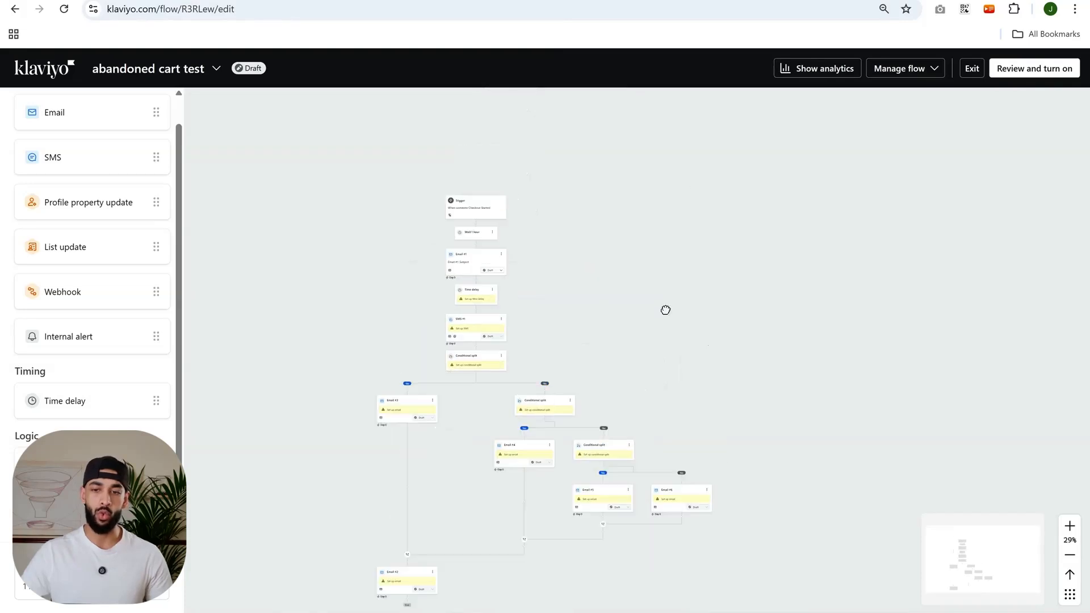
left_click(877, 69)
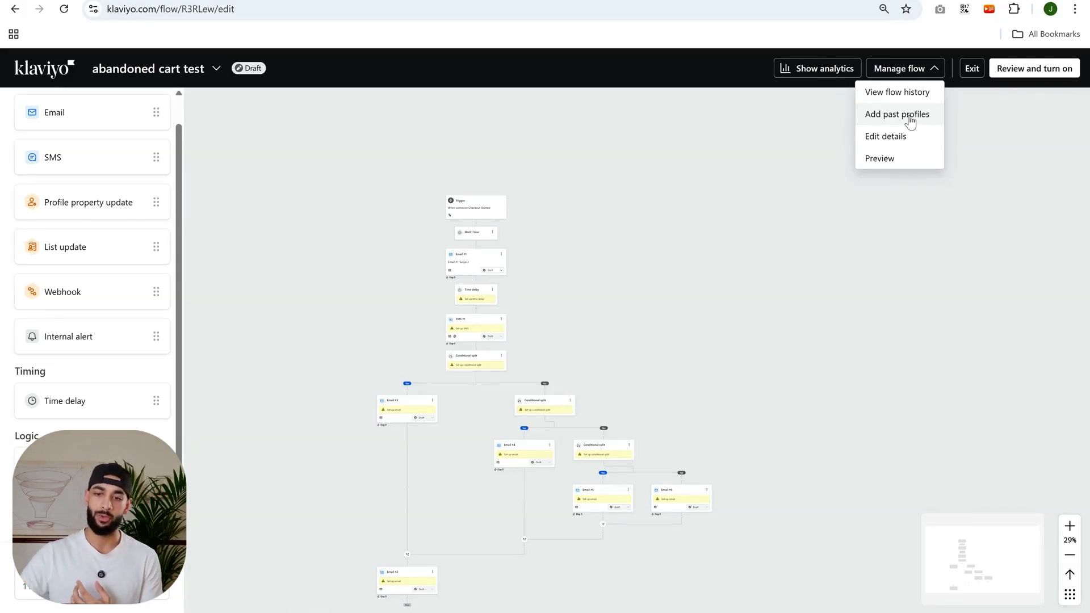
left_click_drag(660, 329, 669, 193)
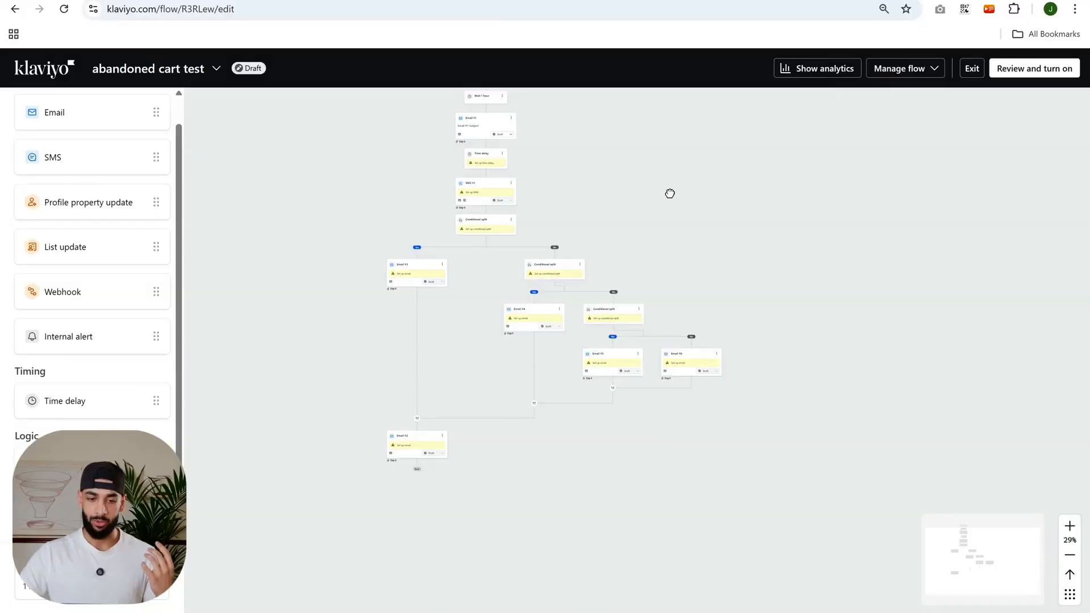
left_click_drag(669, 194, 697, 299)
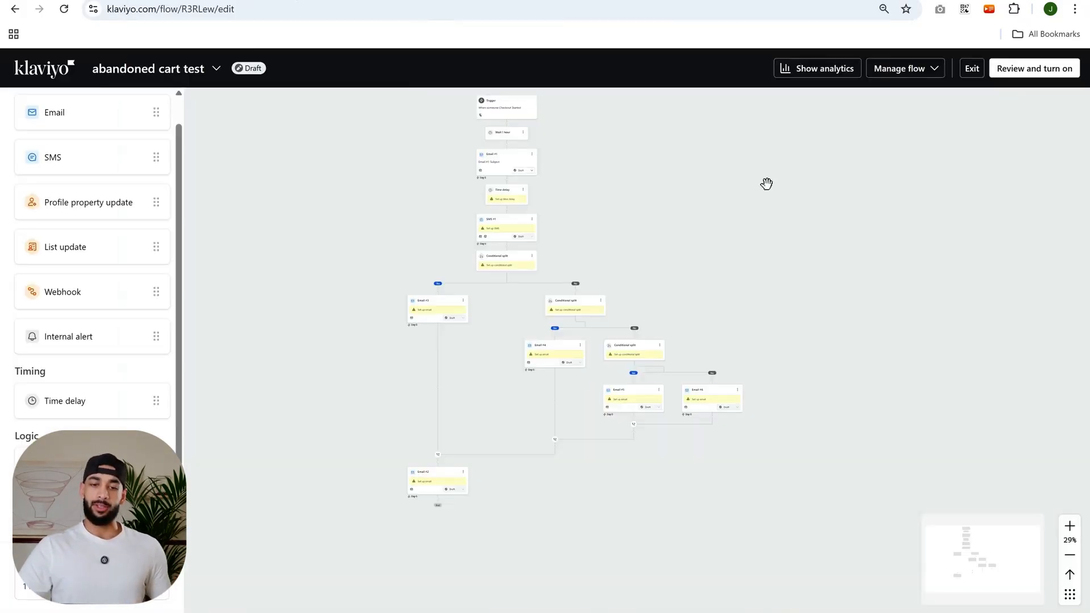
left_click_drag(767, 182, 770, 243)
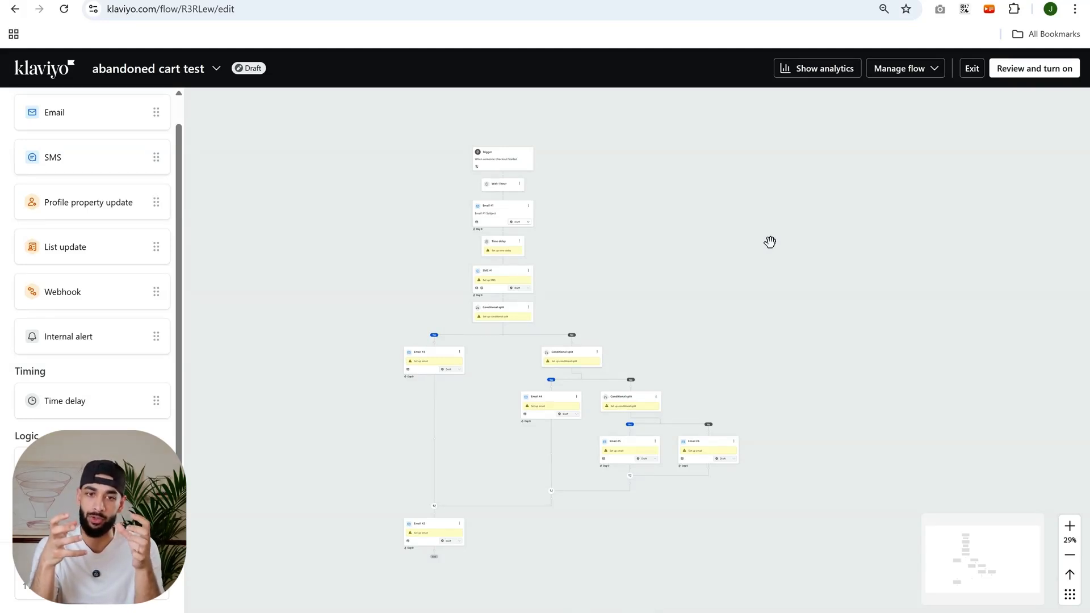
Open the flow trigger's details and examine its metric, trigger filters and profile filters
left_click(531, 166)
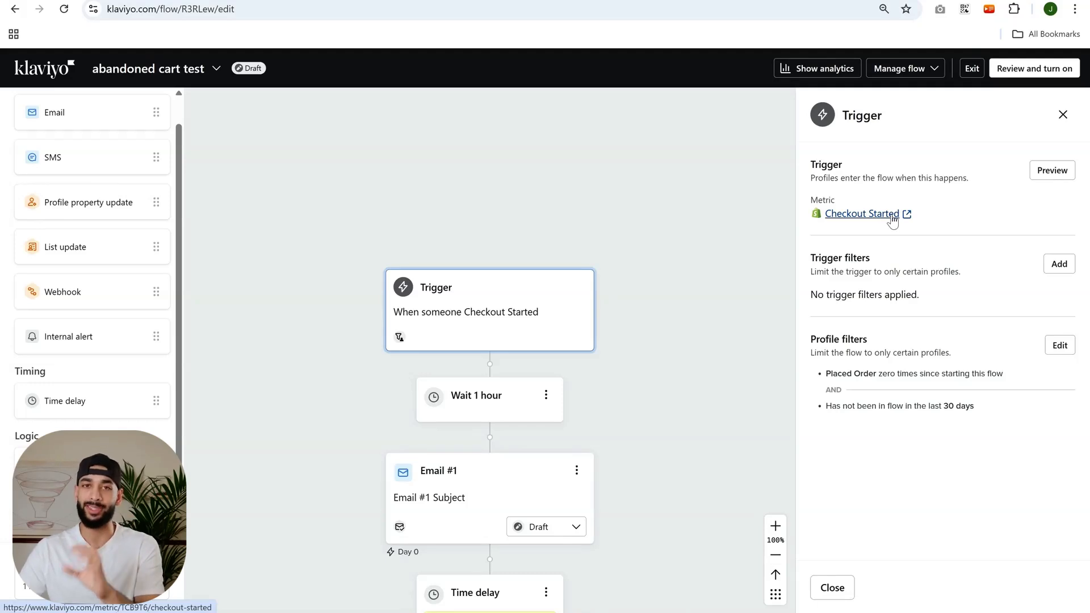
double_click(824, 201)
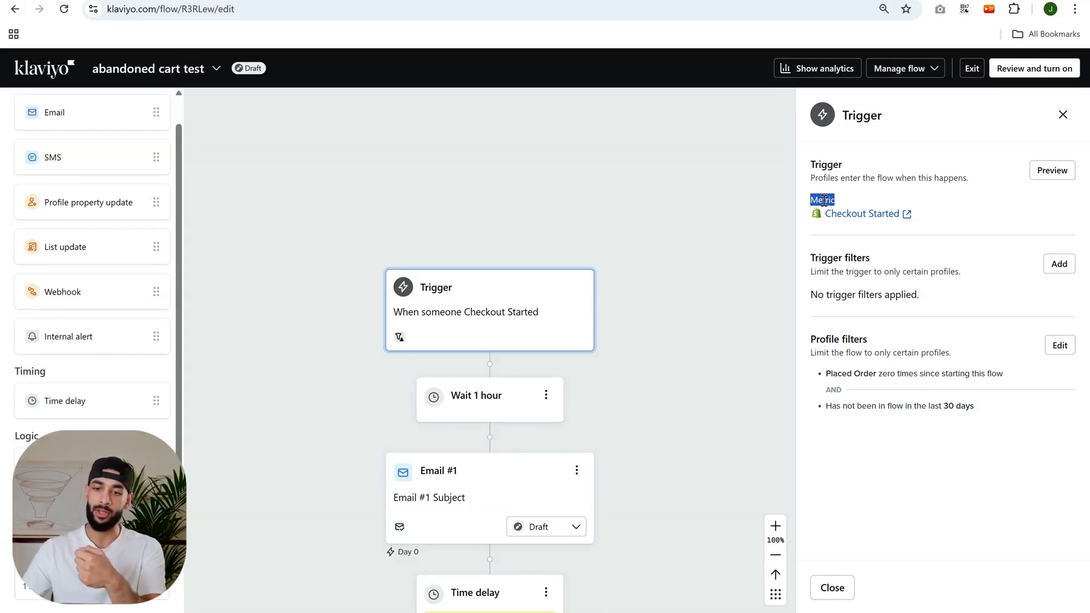
left_click(824, 200)
double_click(822, 200)
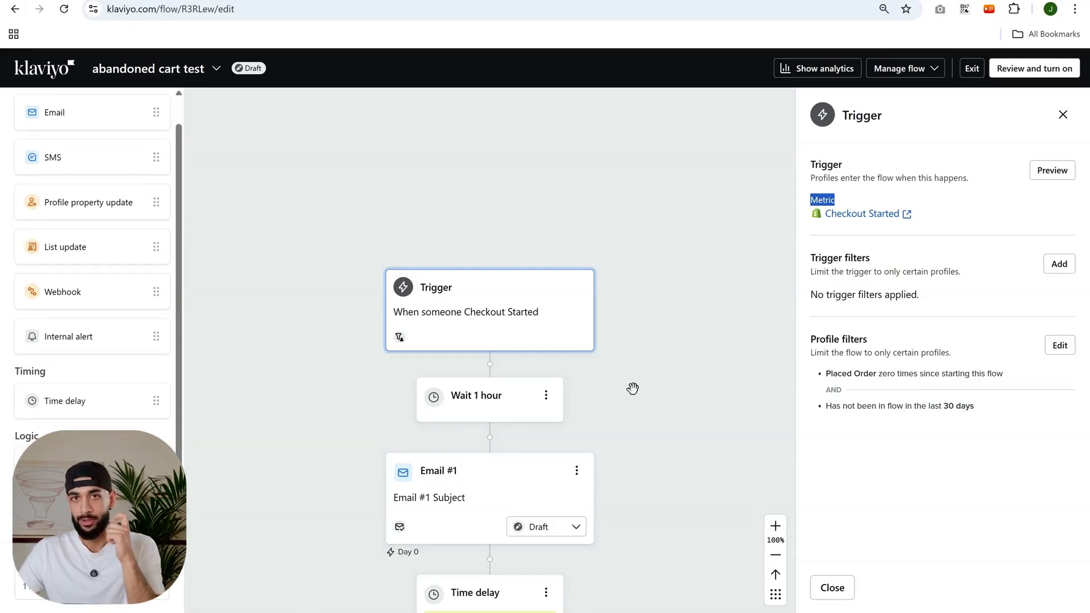
left_click(220, 1)
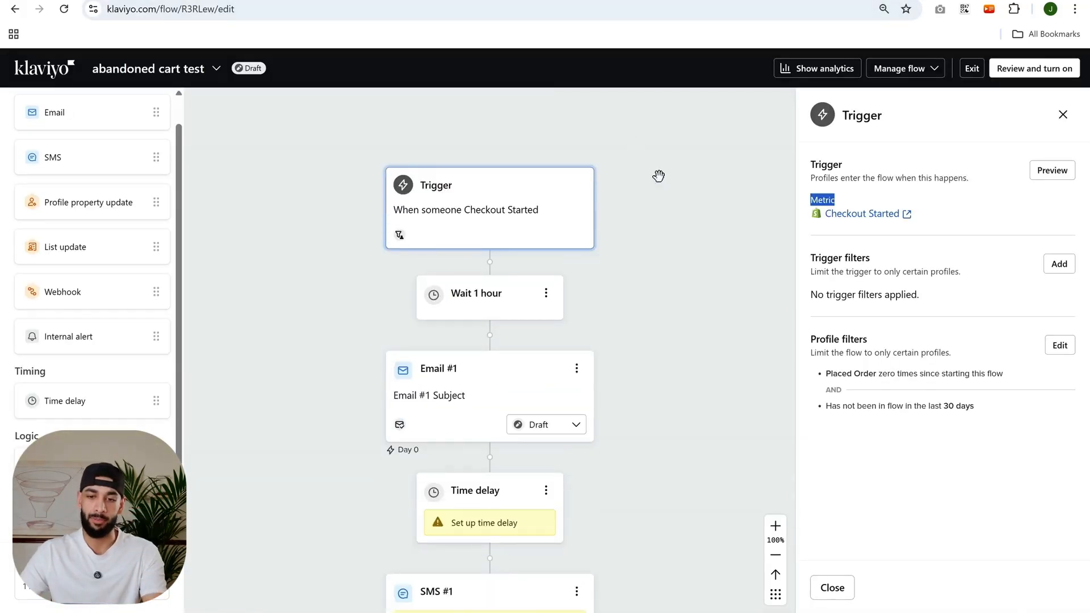
scroll(657, 175, "down", 5)
Switch to the Figma masterclass outline and add "Segment-triggered vs list-triggered" as item 7 of the numbered list
left_click(962, 203)
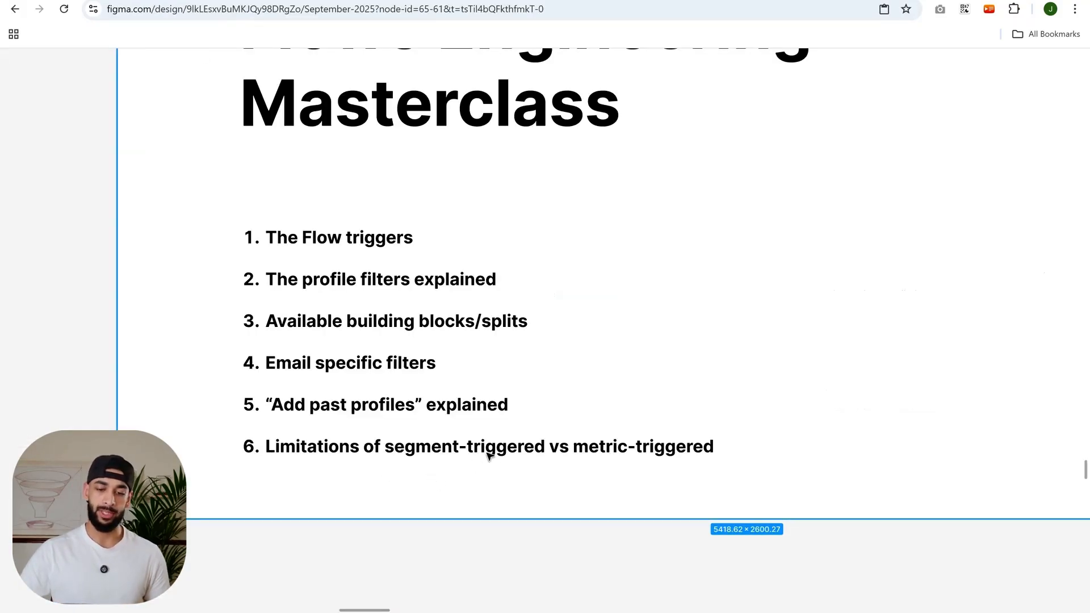
left_click(590, 544)
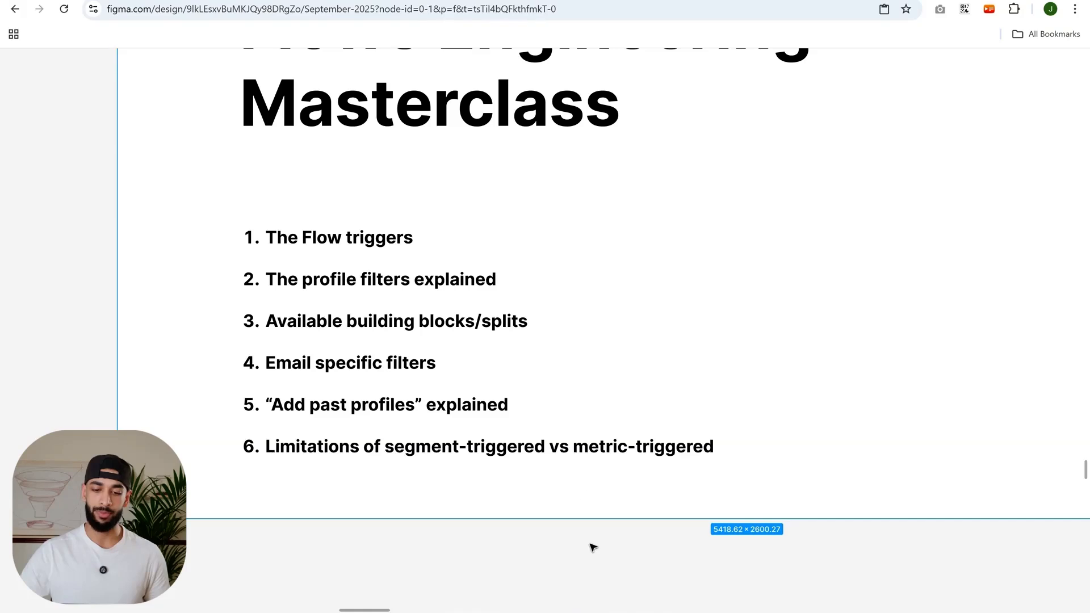
left_click(603, 451)
double_click(605, 454)
double_click(704, 447)
key("Right")
key("Return")
key("Return")
key("Return")
type("8")
key("BackSpace")
type("7.")
type("g")
key("BackSpace")
type("egment-triggered vs list-triggered")
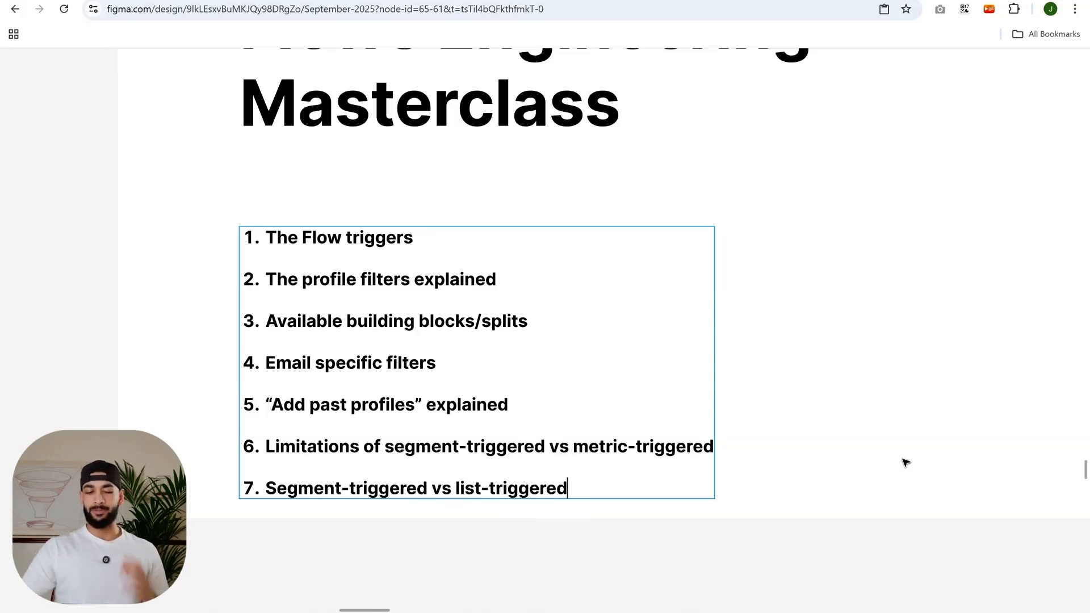
Append the word "flows" to the end of item 7 and finish editing the list
left_click_drag(667, 487, 264, 488)
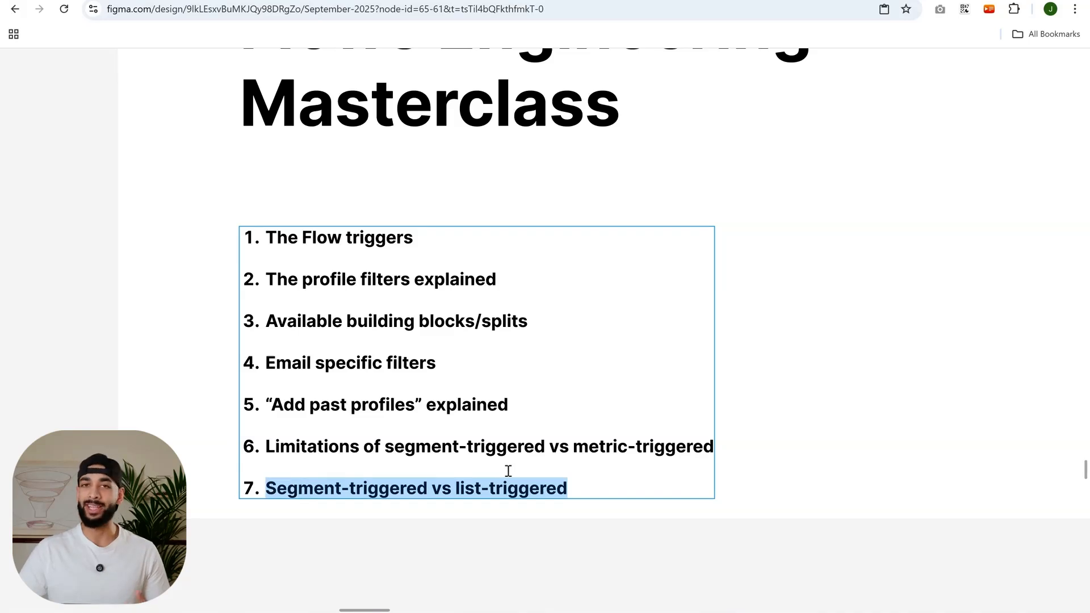
left_click(582, 483)
type("flows")
left_click(776, 487)
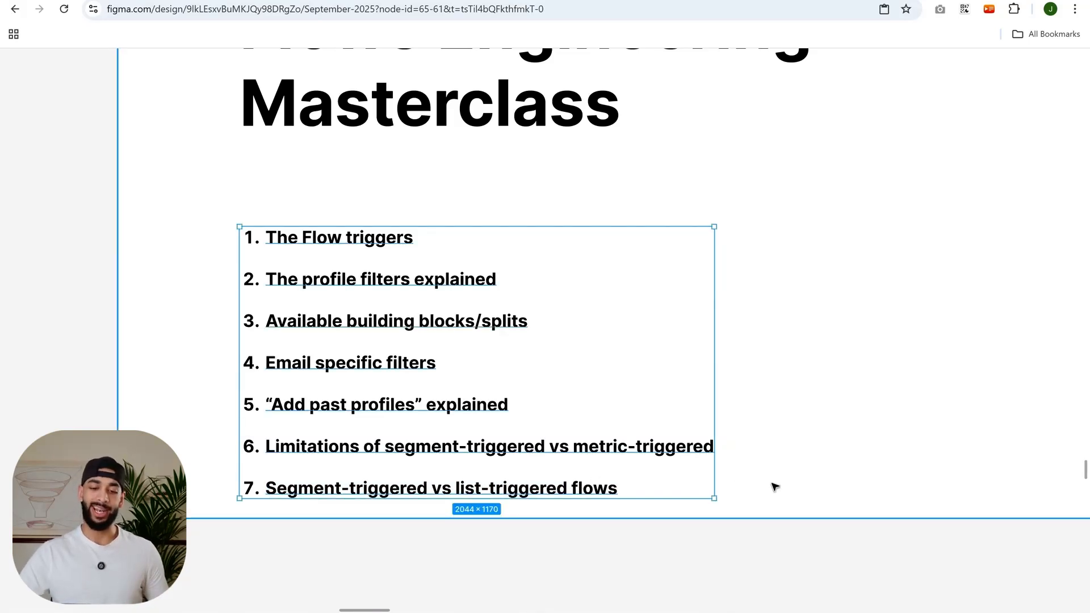
Highlight item 7 in the outline, narrowing the selection to the words "list-triggered flows"
double_click(608, 487)
left_click(608, 487)
triple_click(493, 474)
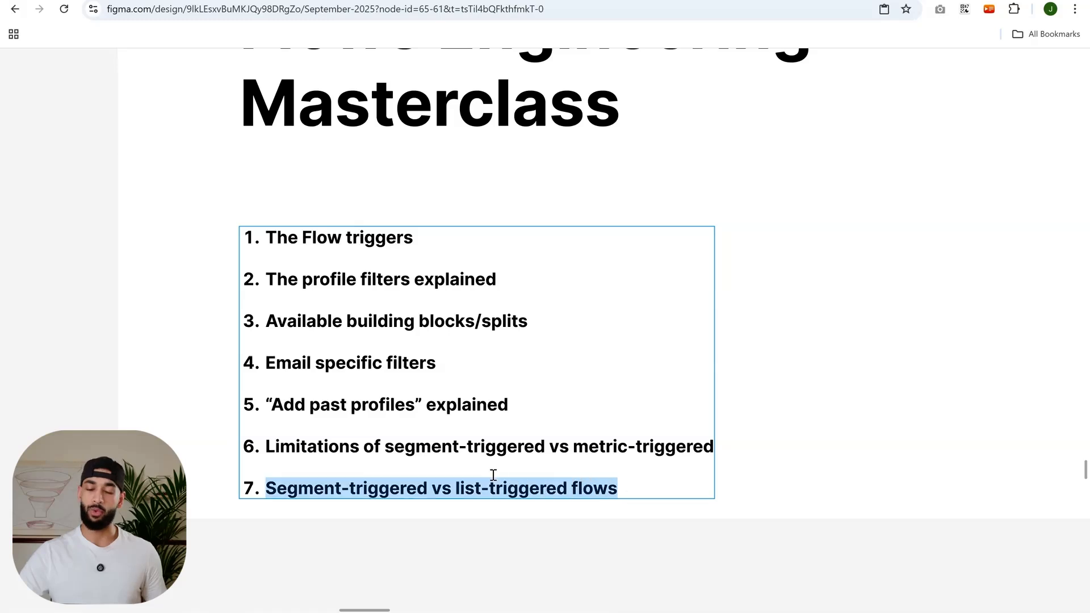
left_click_drag(479, 475, 459, 502)
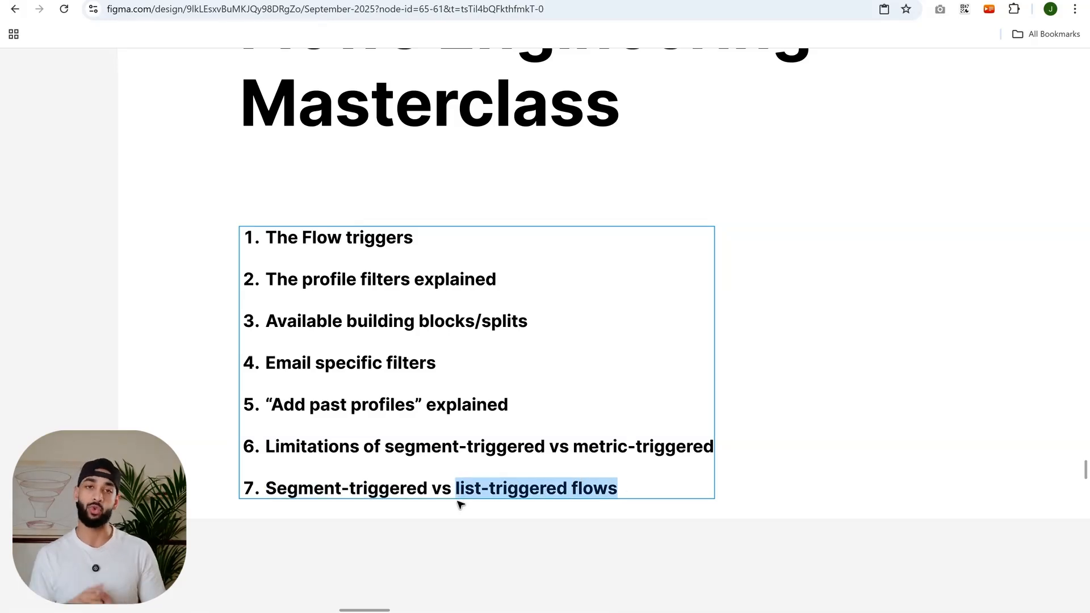